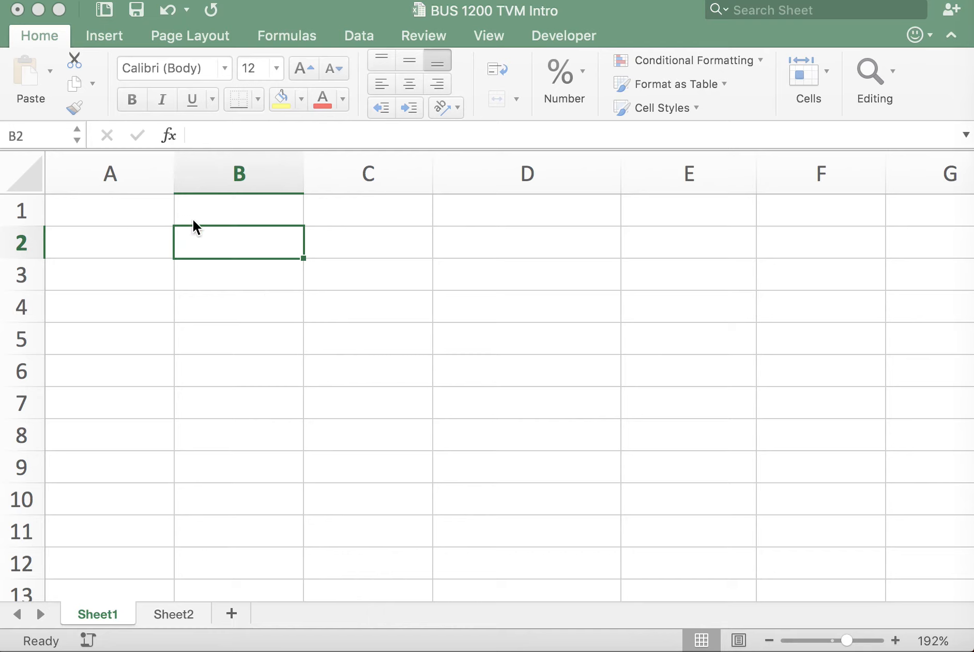
Enter the labels N, I, PV, PMT and FV down column B in cells B2 to B6
{"action": "left_click", "coordinate": [216, 230]}
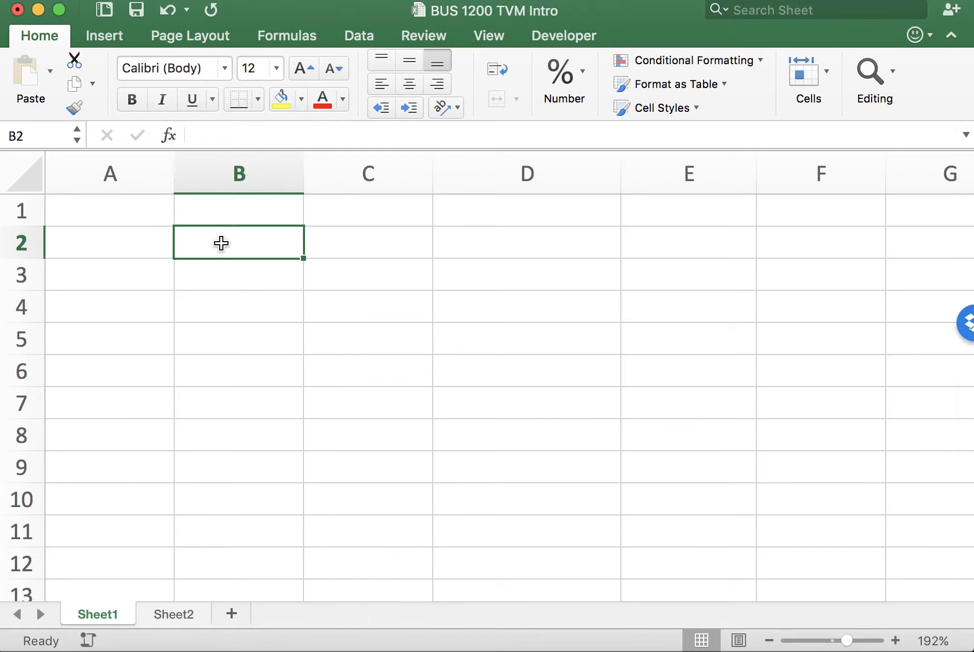
{"action": "type", "text": "N"}
{"action": "key", "text": "Return"}
{"action": "type", "text": "I"}
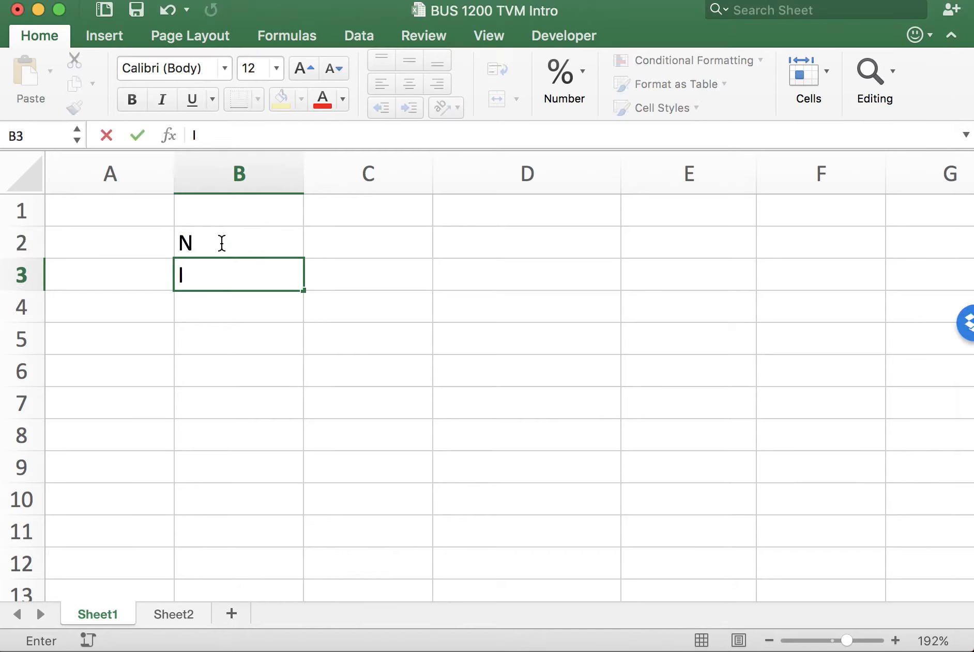
{"action": "key", "text": "Return"}
{"action": "type", "text": "PV"}
{"action": "key", "text": "Return"}
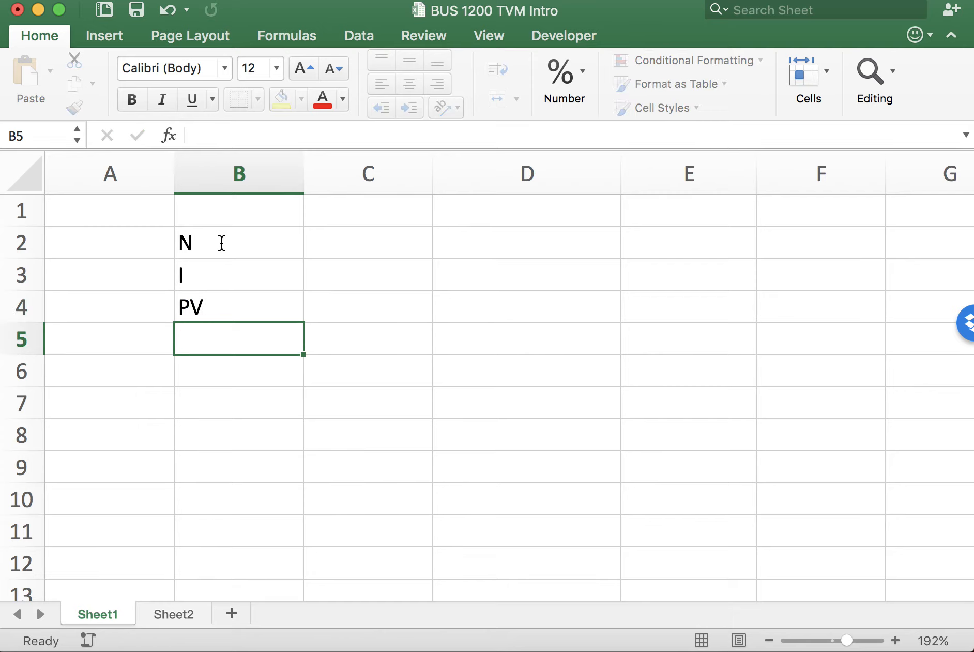
{"action": "type", "text": "PMY"}
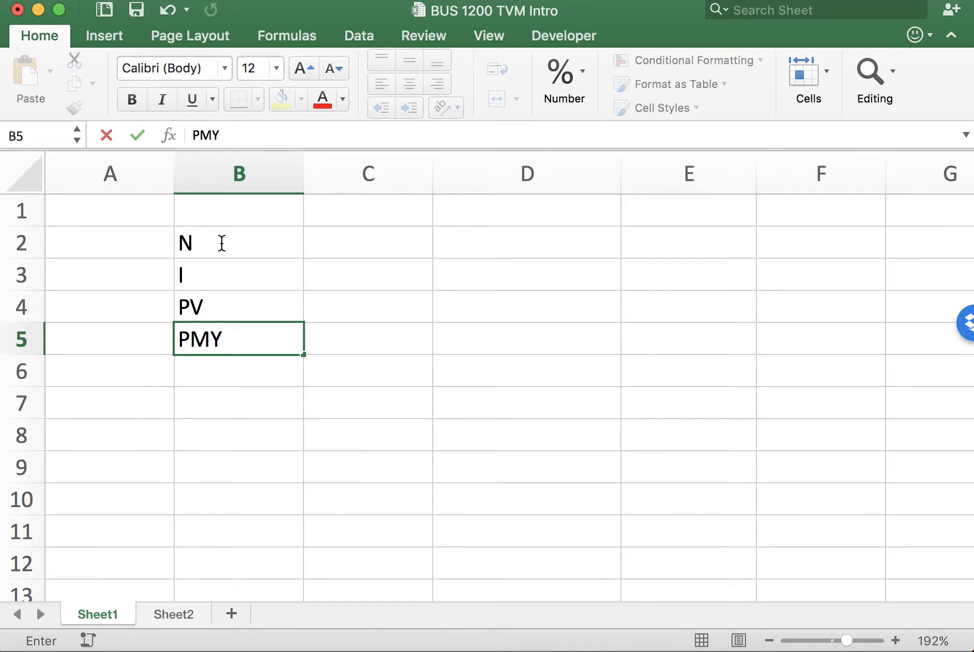
{"action": "key", "text": "BackSpace"}
{"action": "type", "text": "T"}
{"action": "key", "text": "Return"}
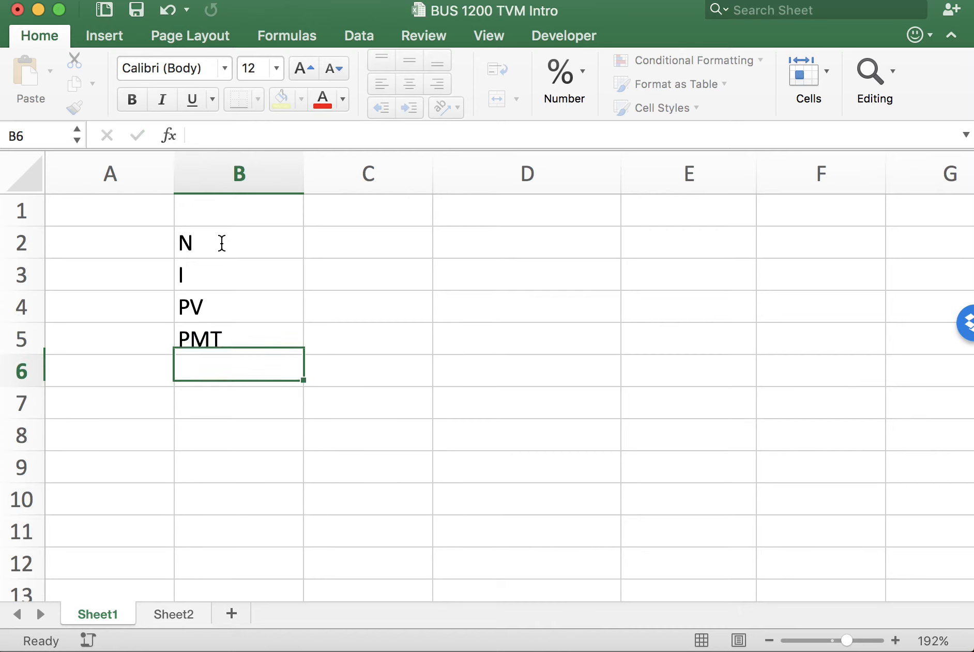
{"action": "type", "text": "FV"}
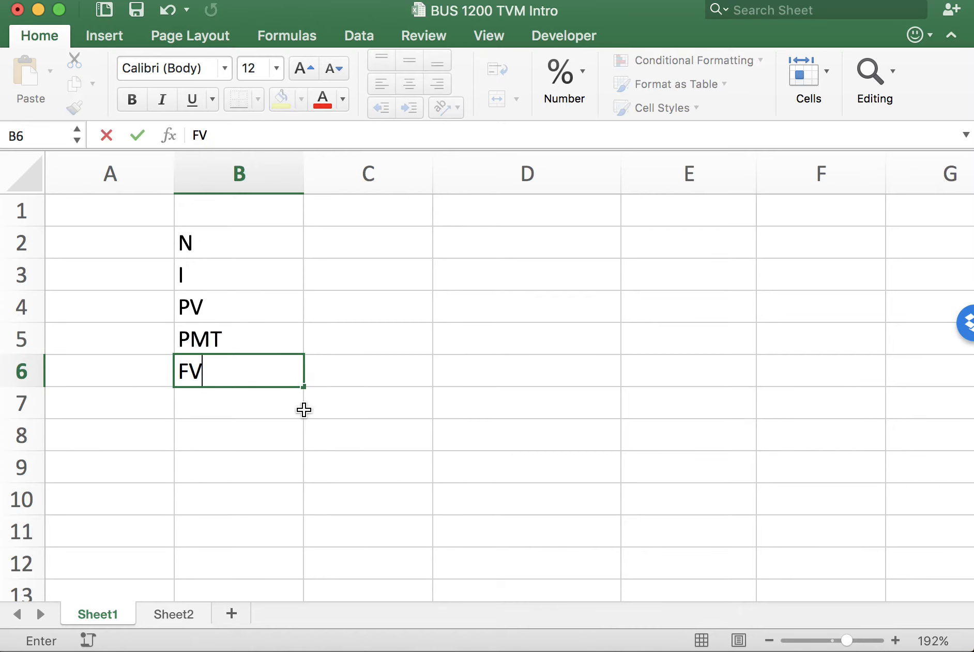
{"action": "left_click", "coordinate": [288, 426]}
Mark FV as the unknown with ? in C6 and enter 25000 as the PV in C4
{"action": "left_click", "coordinate": [362, 239]}
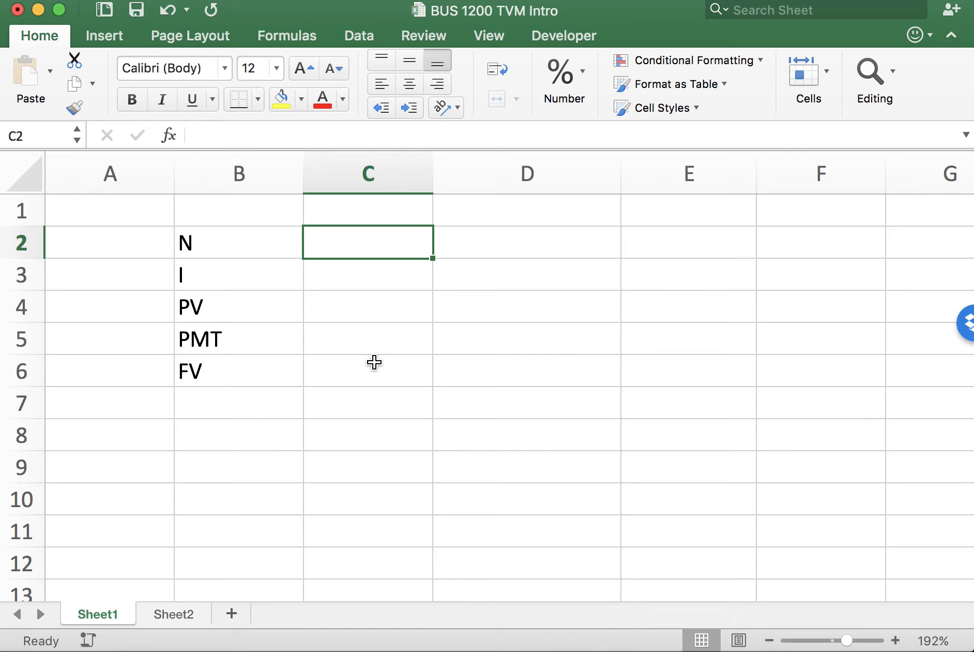
{"action": "left_click", "coordinate": [375, 362]}
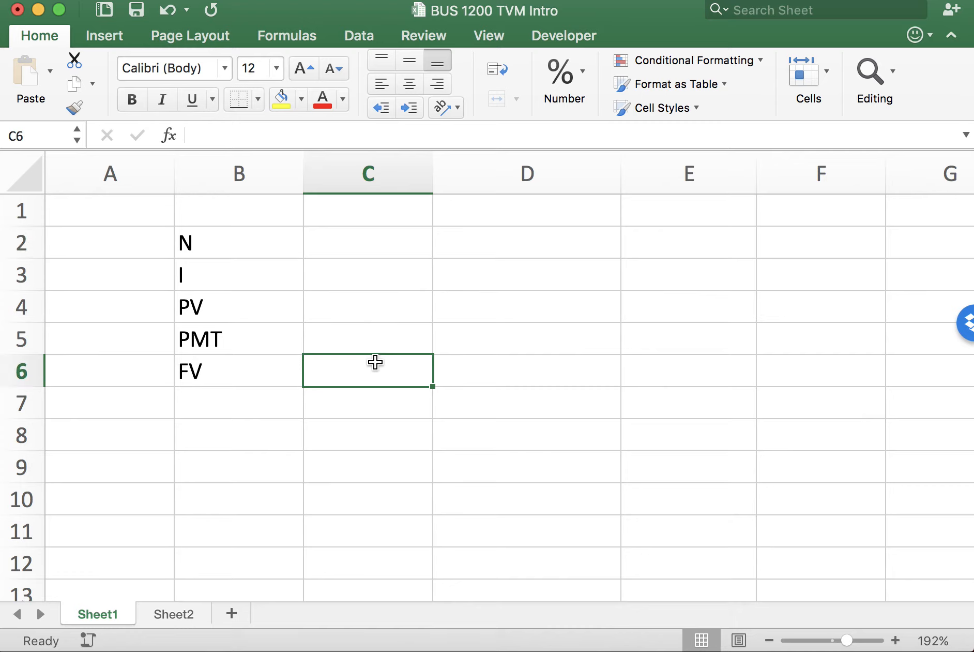
{"action": "type", "text": "?"}
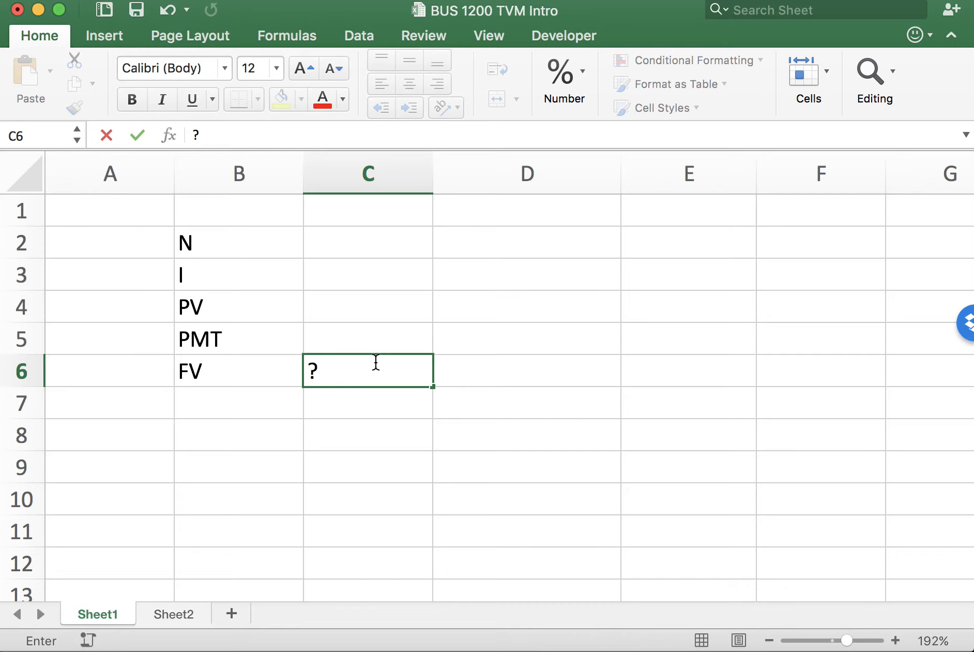
{"action": "left_click", "coordinate": [336, 306]}
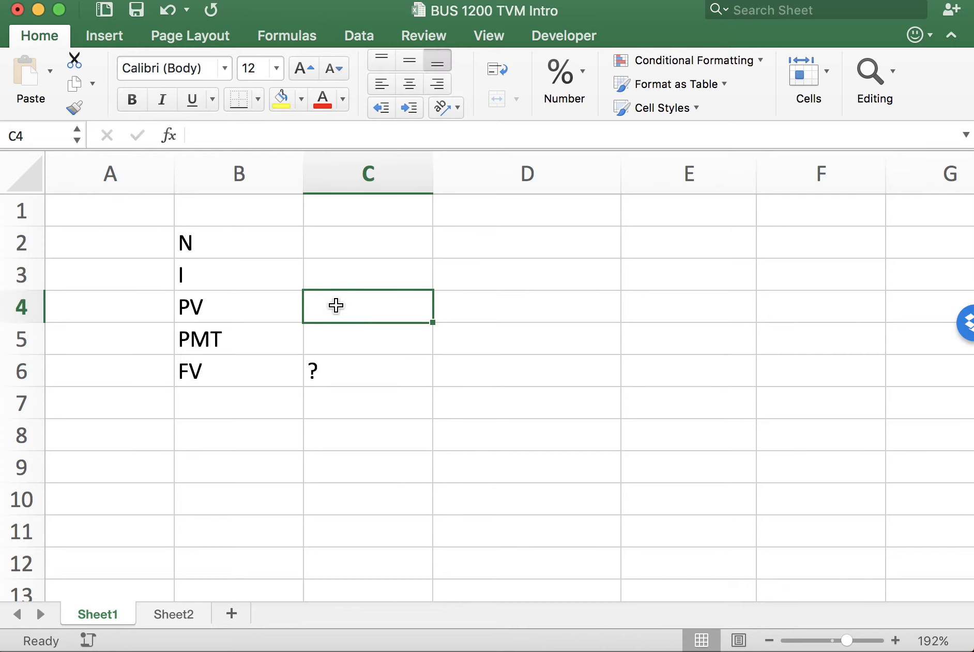
{"action": "type", "text": "25000"}
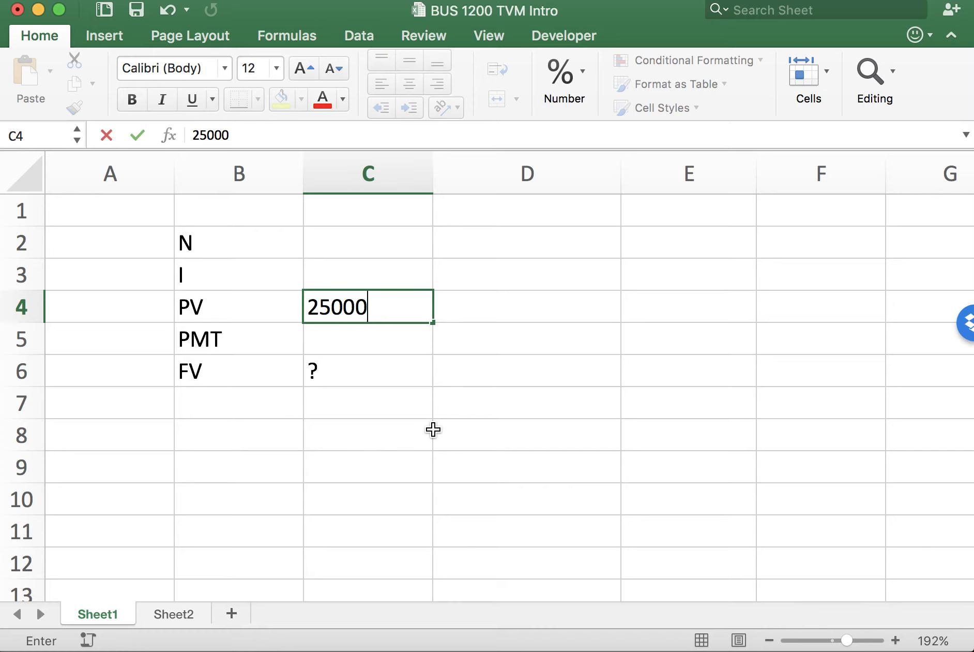
Enter 6.5 for I in cell C3 and apply the Percentage number format to it
{"action": "left_click", "coordinate": [374, 266]}
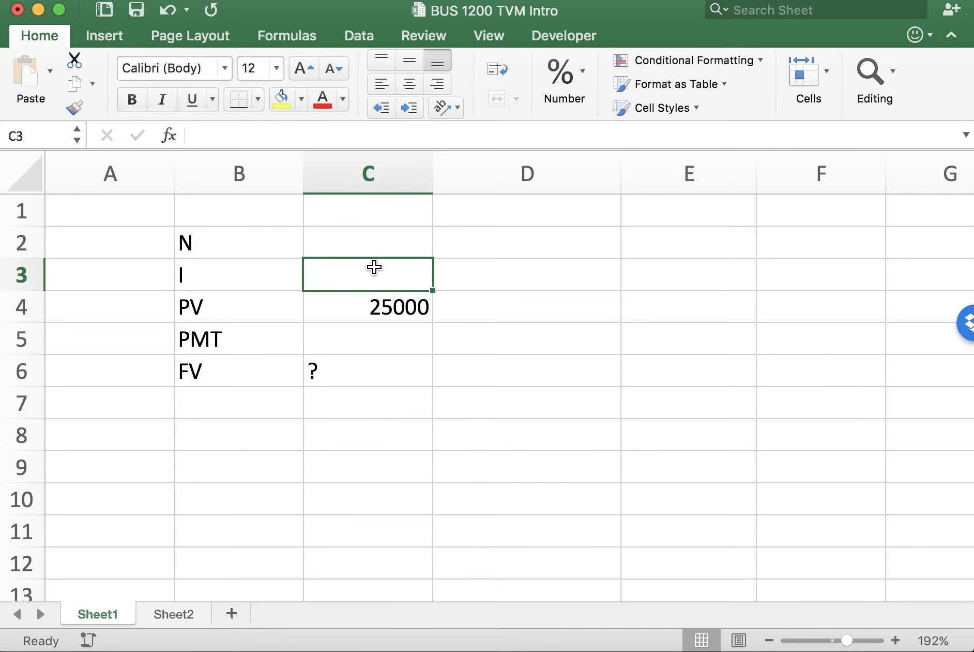
{"action": "type", "text": "6.5"}
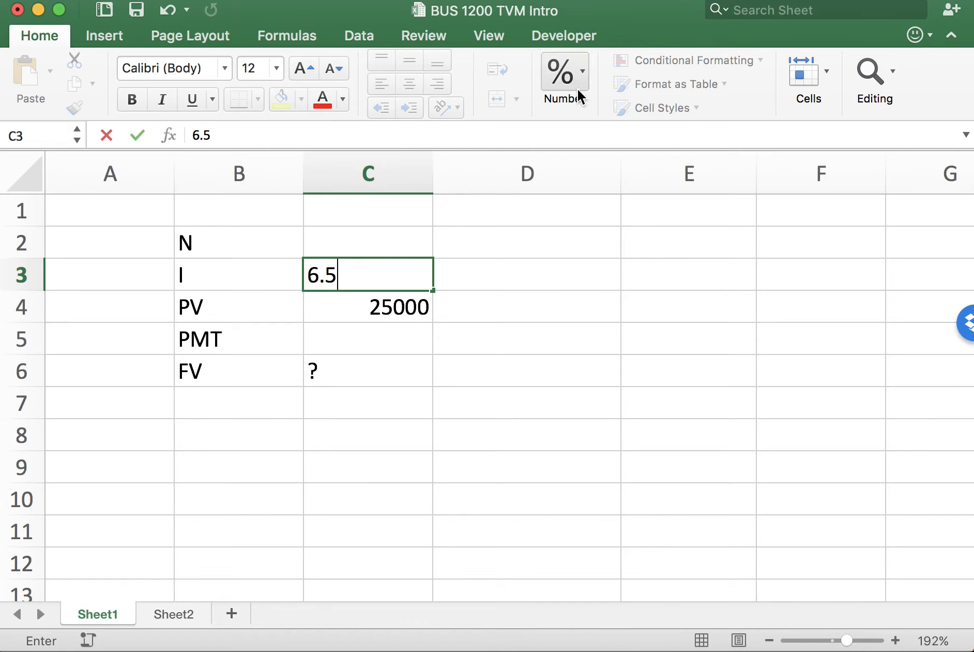
{"action": "left_click", "coordinate": [584, 73]}
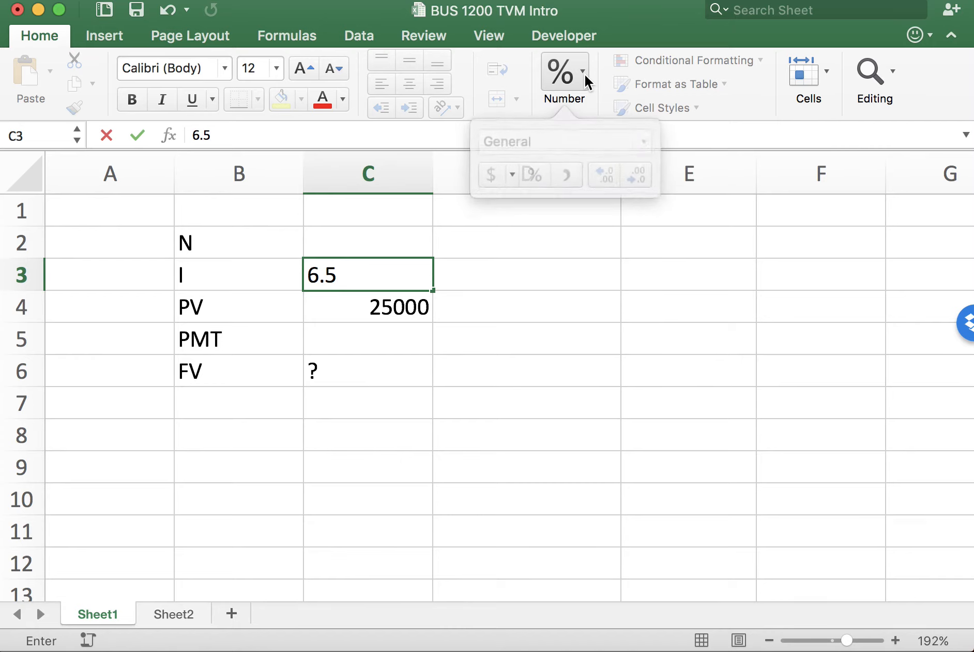
{"action": "left_click", "coordinate": [365, 271]}
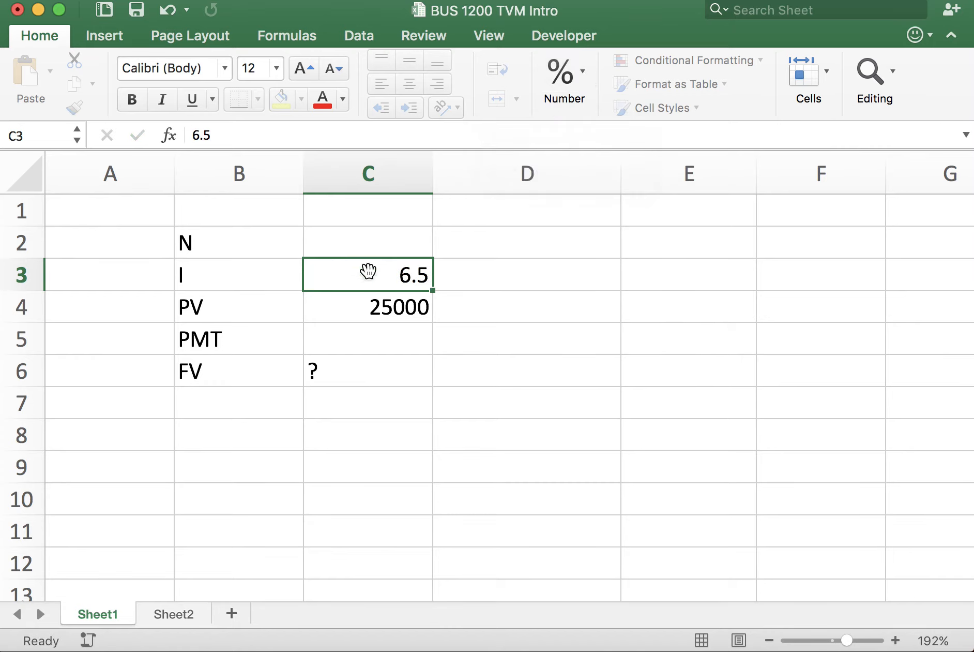
{"action": "left_click", "coordinate": [580, 78]}
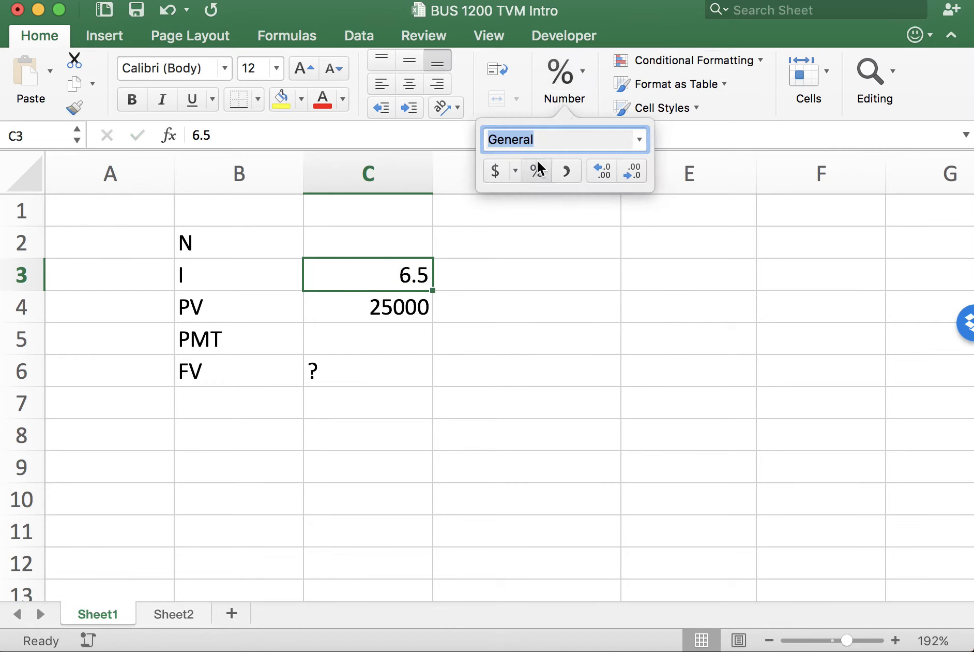
{"action": "left_click", "coordinate": [537, 172]}
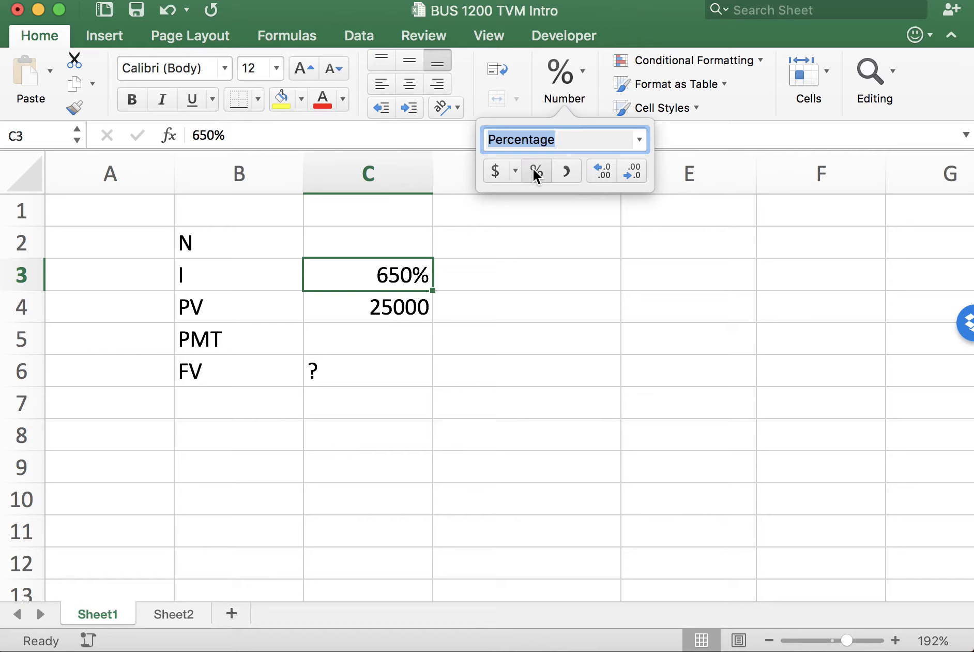
Re-enter the interest rate in C3 as 6.5%
{"action": "left_click", "coordinate": [397, 340]}
{"action": "left_click", "coordinate": [396, 275]}
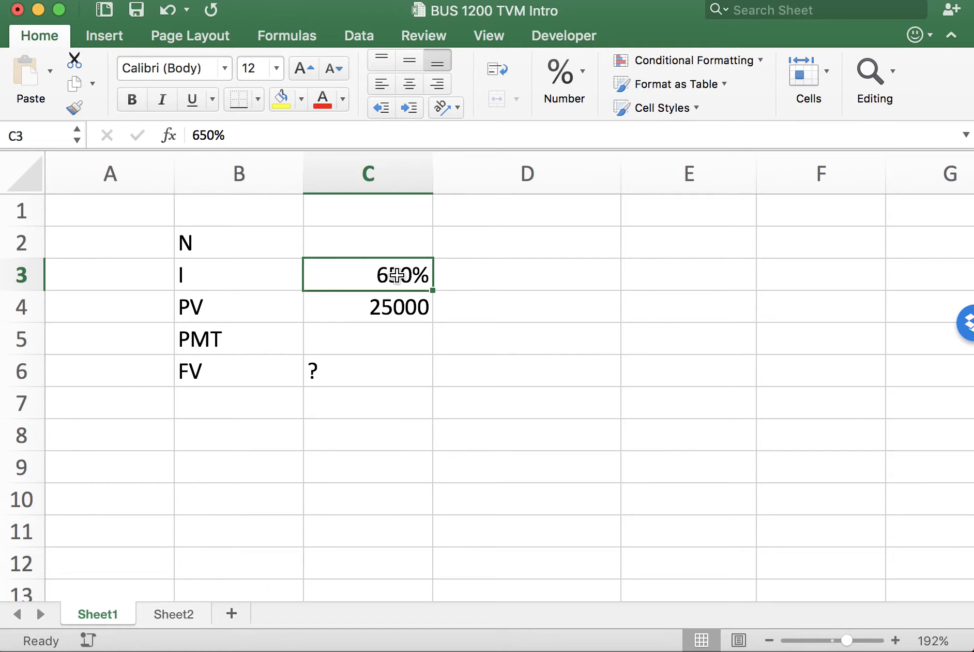
{"action": "type", "text": "6.5"}
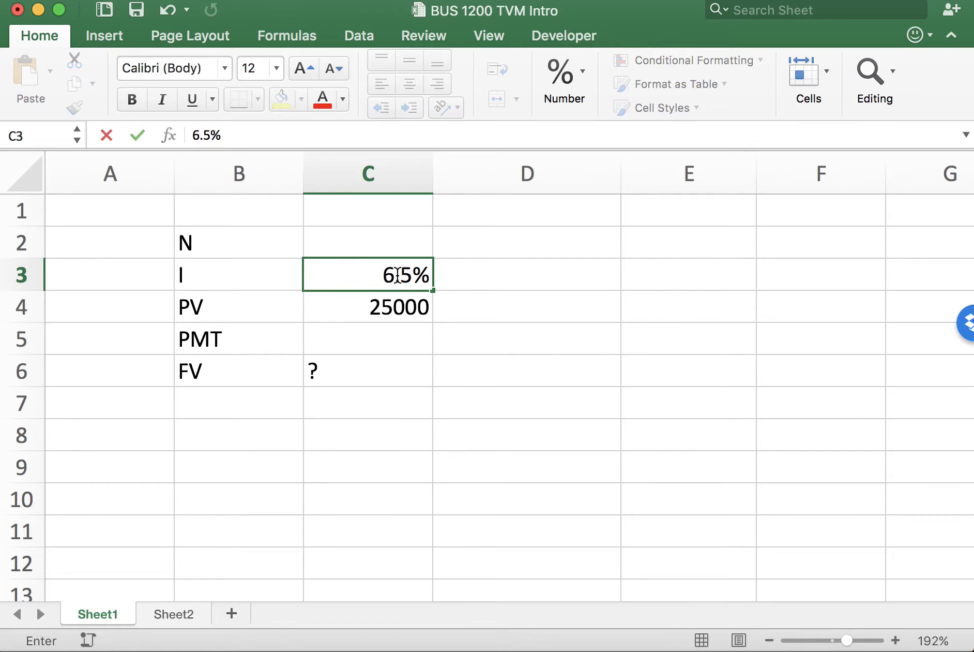
{"action": "left_click", "coordinate": [397, 437]}
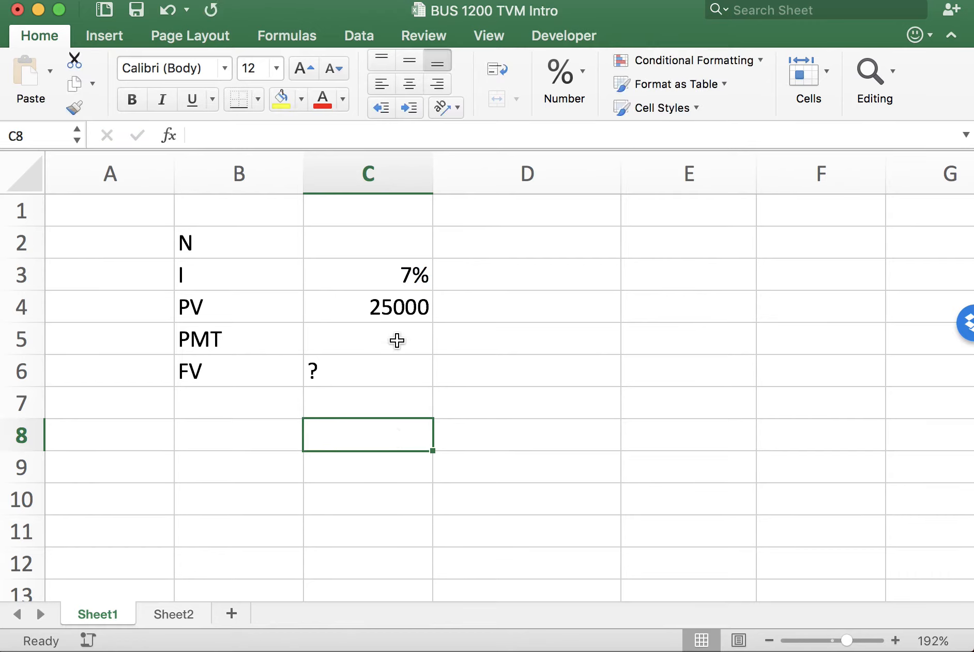
Increase the decimals of the interest rate in C3 to two places
{"action": "left_click", "coordinate": [399, 277]}
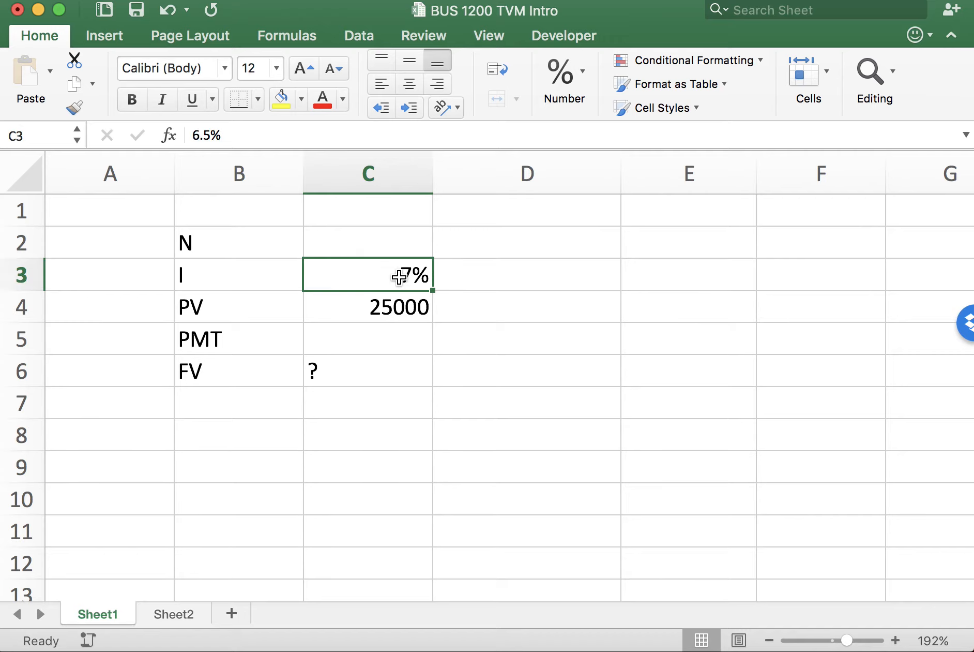
{"action": "left_click", "coordinate": [583, 76]}
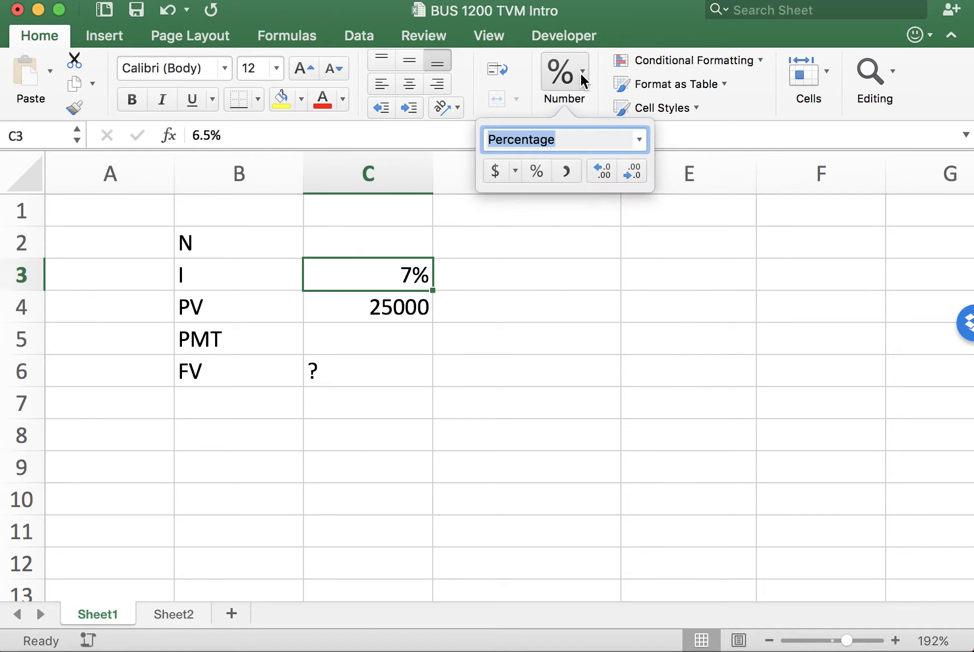
{"action": "left_click", "coordinate": [600, 168]}
{"action": "left_click", "coordinate": [601, 168]}
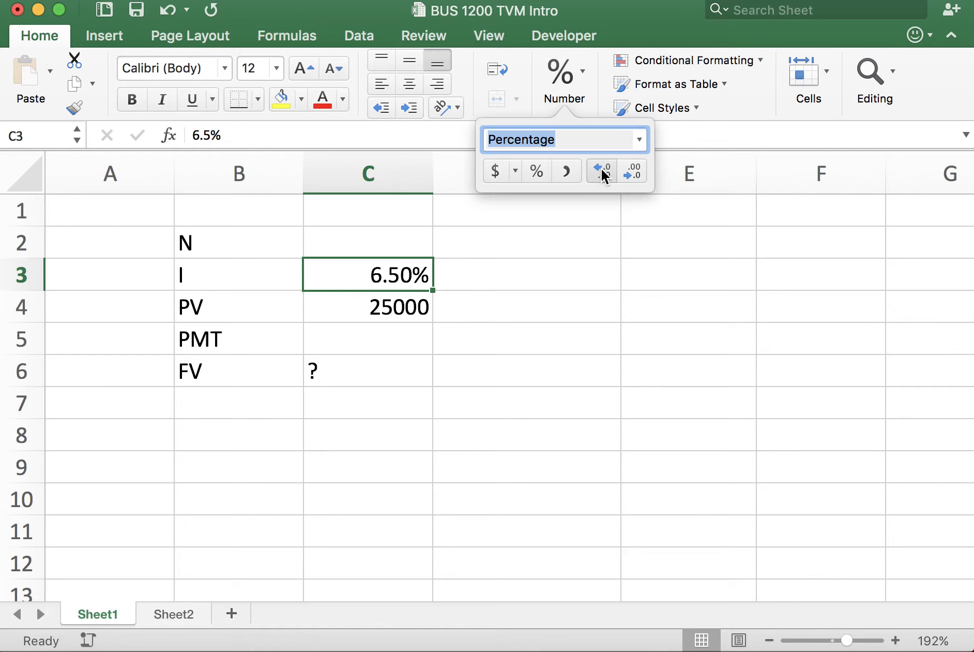
{"action": "left_click", "coordinate": [459, 437]}
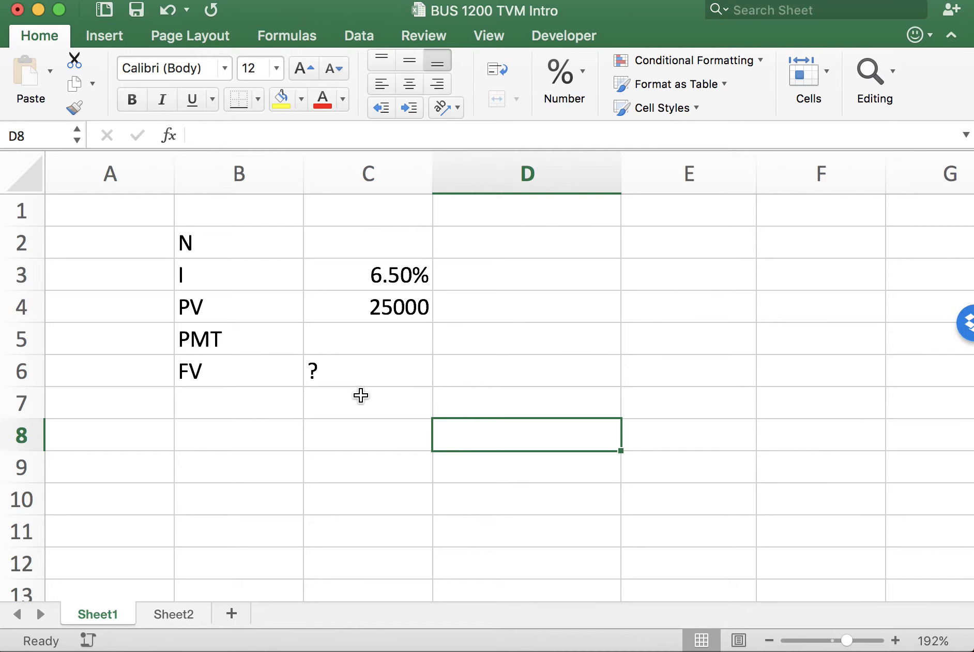
Format the PV amount in C4 as Currency with no decimal places
{"action": "left_click", "coordinate": [397, 307]}
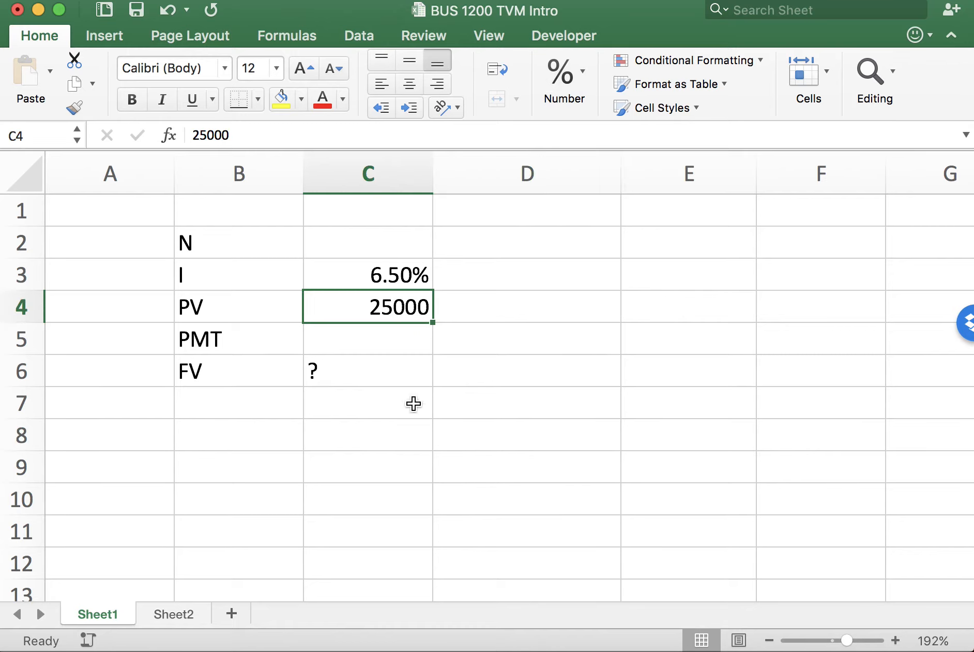
{"action": "left_click", "coordinate": [584, 78]}
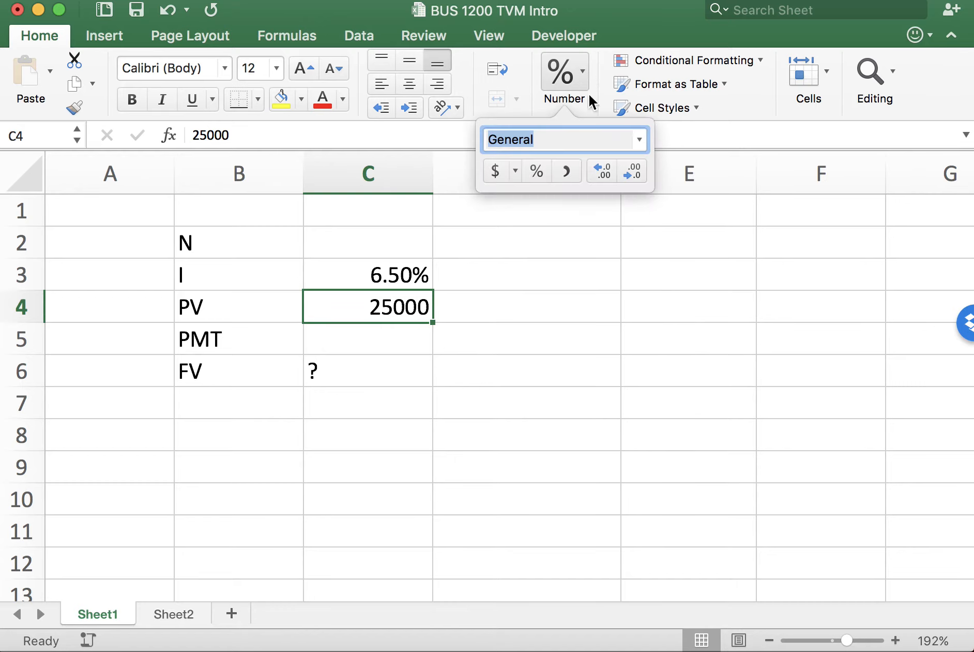
{"action": "left_click", "coordinate": [640, 139]}
{"action": "left_click", "coordinate": [583, 235]}
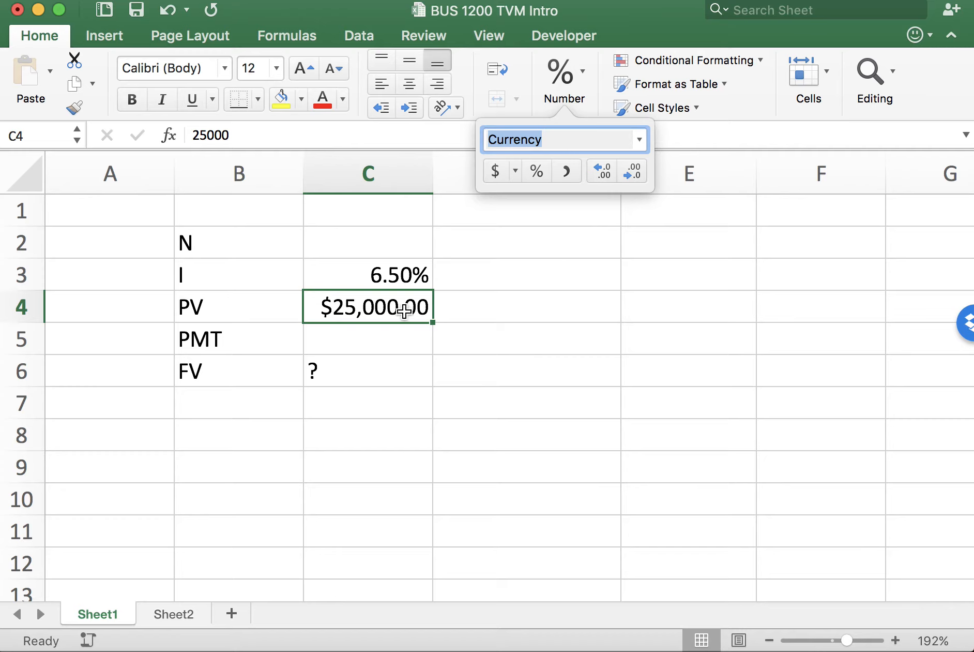
{"action": "left_click", "coordinate": [635, 173]}
{"action": "left_click", "coordinate": [635, 173]}
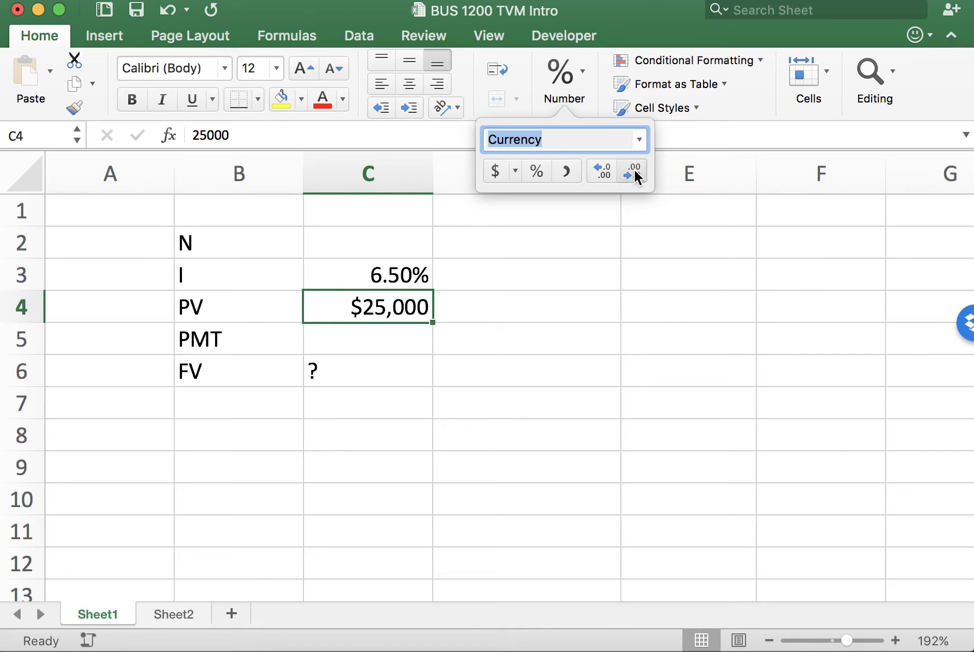
{"action": "left_click", "coordinate": [489, 423]}
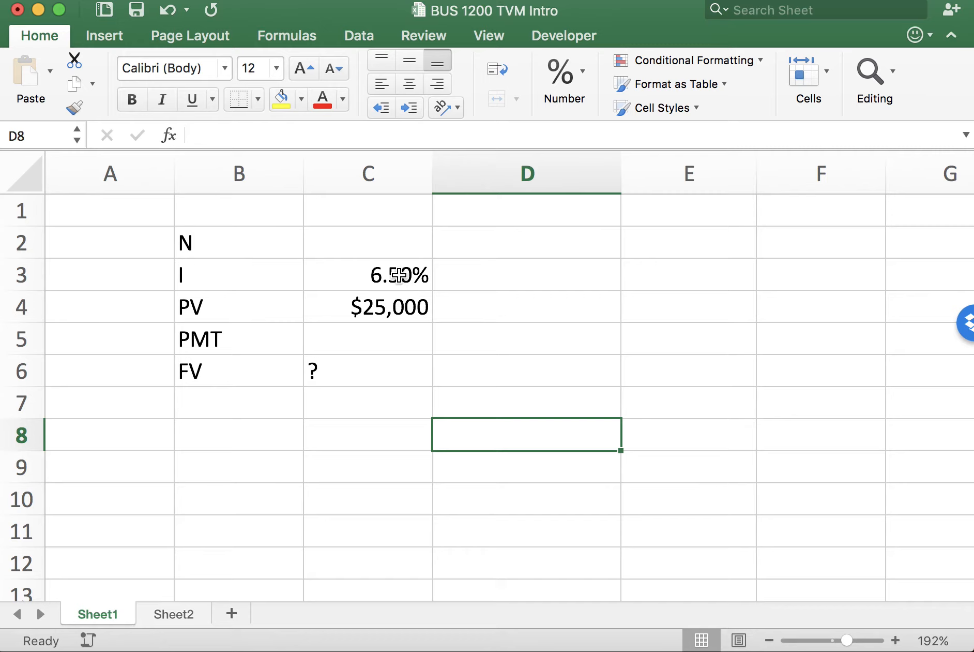
Enter 6 as the number of periods N in cell C2
{"action": "left_click", "coordinate": [397, 243]}
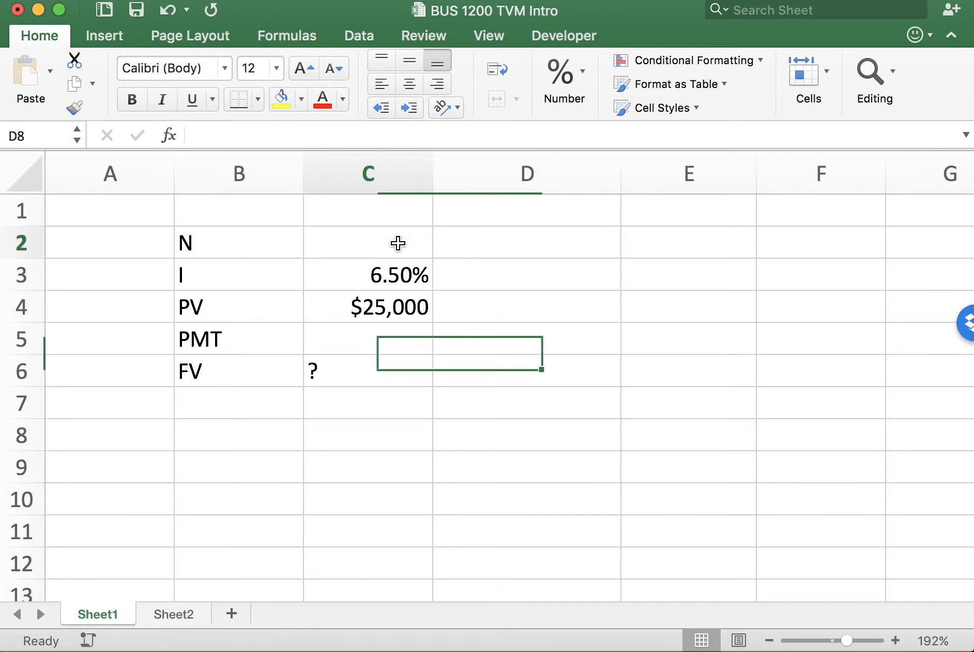
{"action": "double_click", "coordinate": [398, 243]}
{"action": "type", "text": "6"}
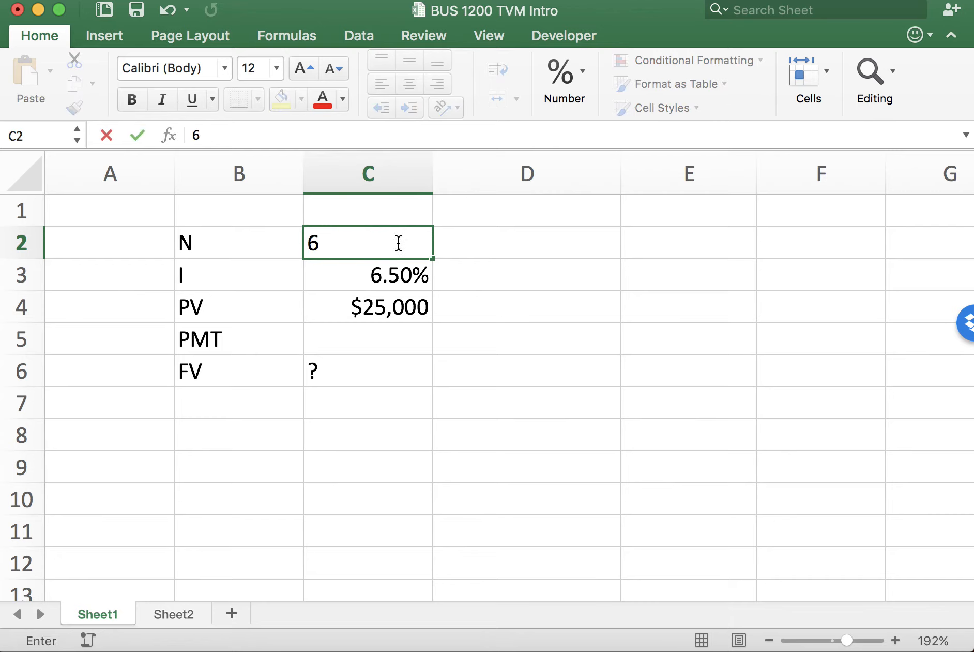
{"action": "left_click", "coordinate": [406, 453]}
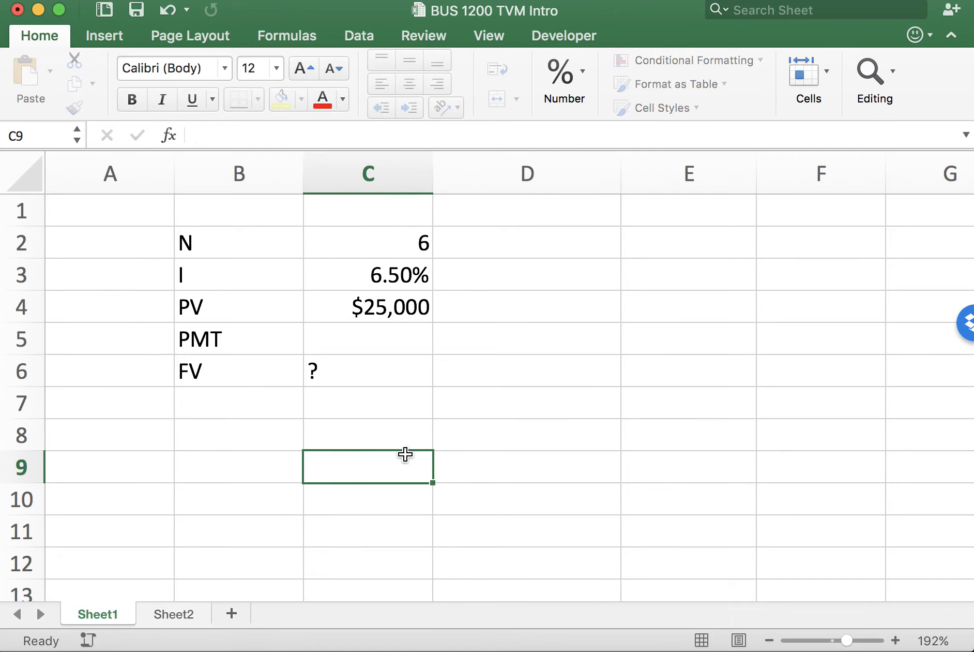
{"action": "left_click", "coordinate": [398, 242]}
{"action": "left_click", "coordinate": [392, 275]}
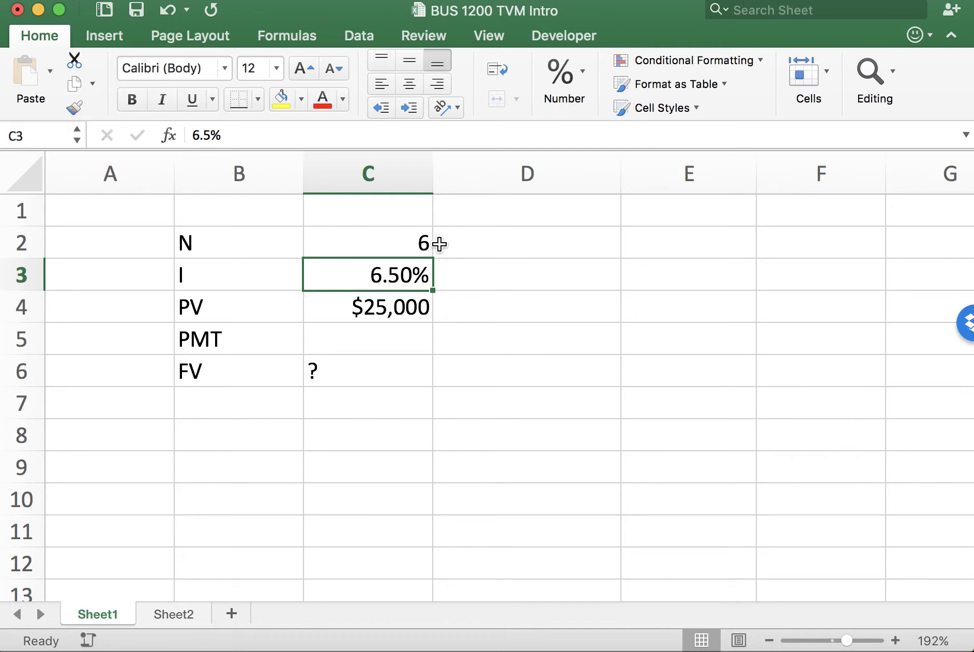
{"action": "left_click", "coordinate": [393, 242]}
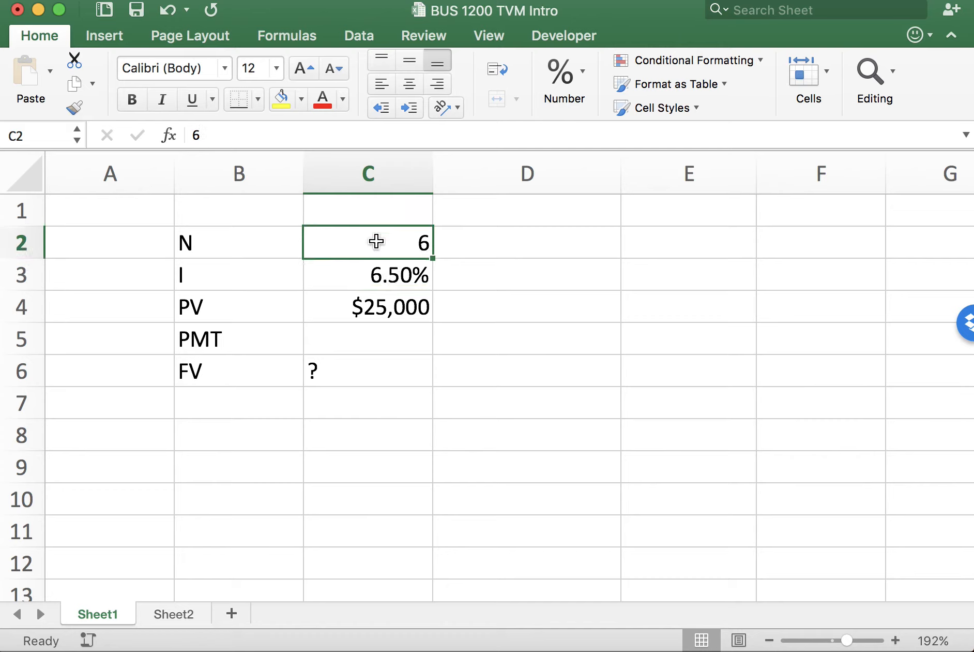
{"action": "left_click", "coordinate": [373, 273]}
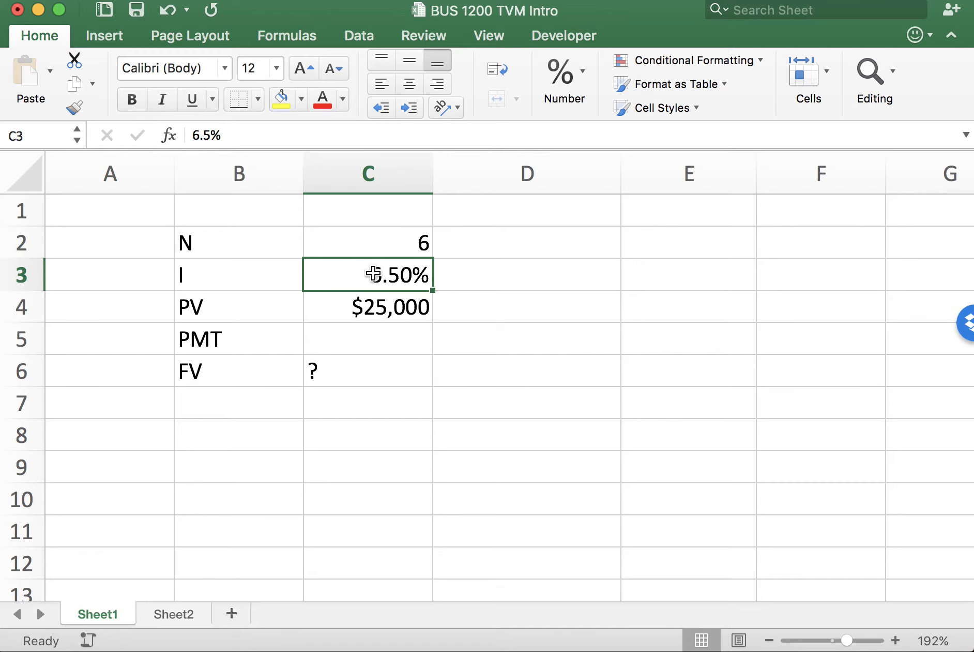
Review the entered N, interest rate and PV inputs and the unknown FV in cells C2 to C6
{"action": "left_click", "coordinate": [376, 248]}
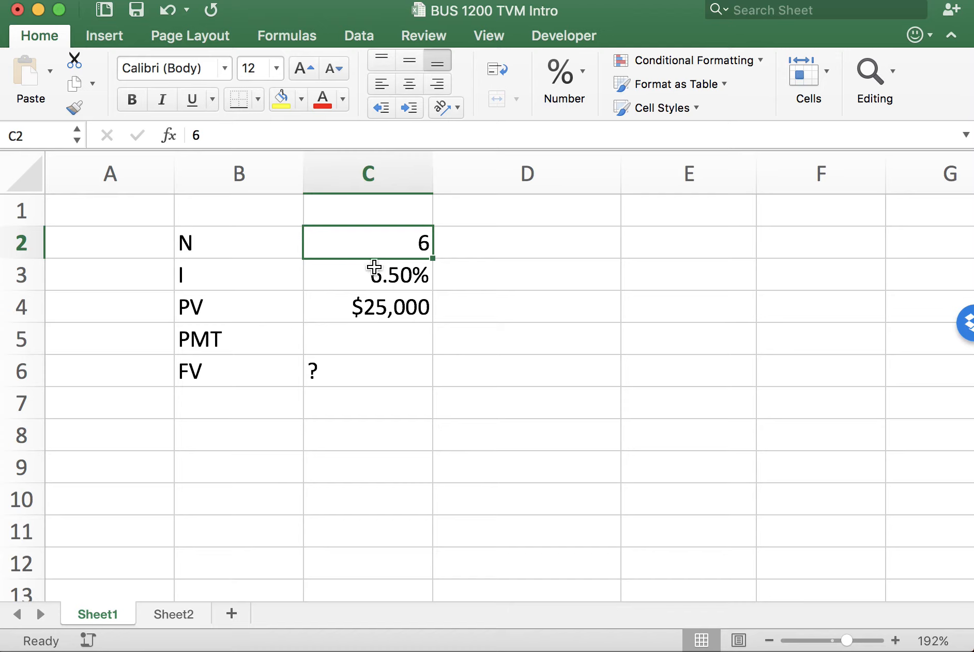
{"action": "left_click", "coordinate": [374, 268]}
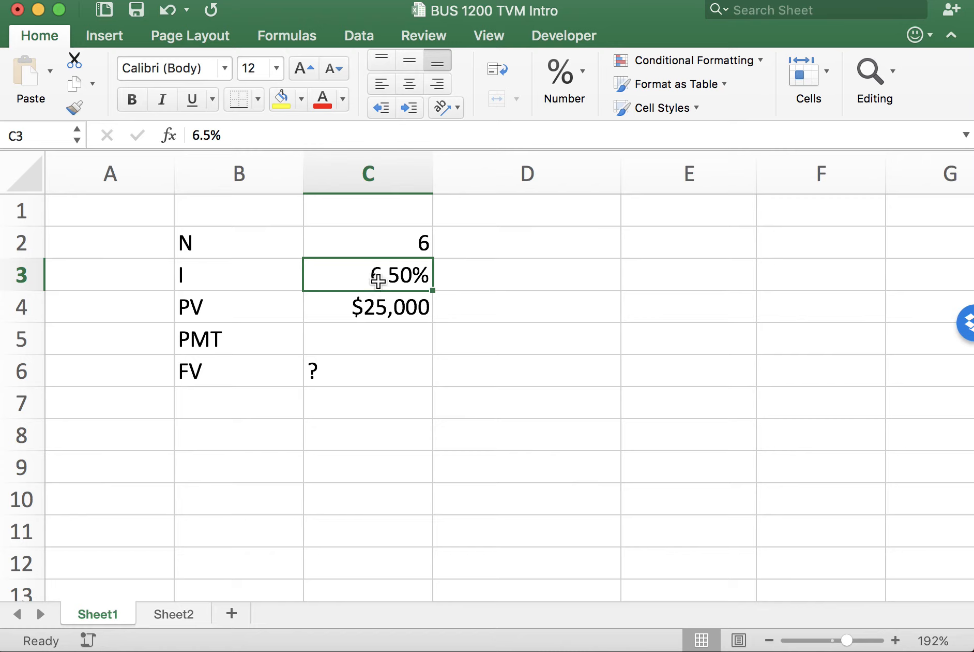
{"action": "left_click", "coordinate": [390, 246]}
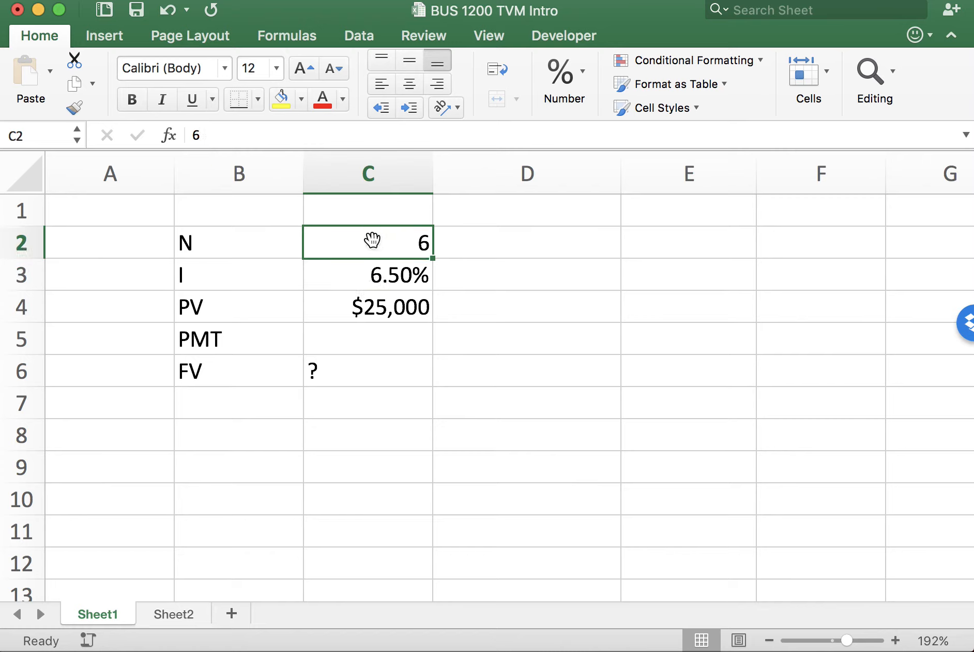
{"action": "left_click", "coordinate": [354, 274]}
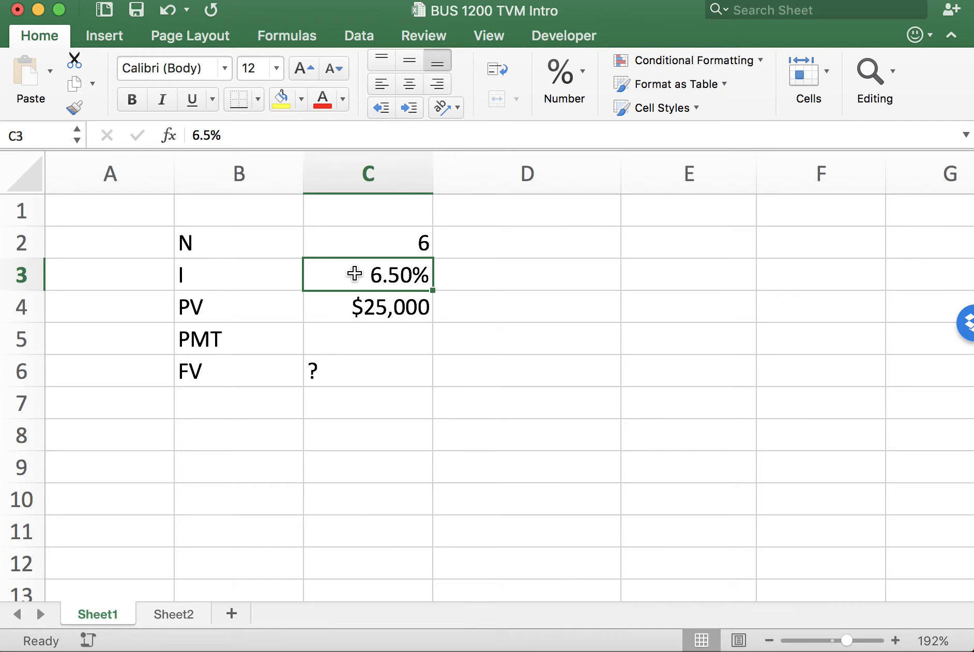
{"action": "left_click", "coordinate": [365, 243]}
{"action": "left_click", "coordinate": [360, 271]}
{"action": "left_click", "coordinate": [384, 400]}
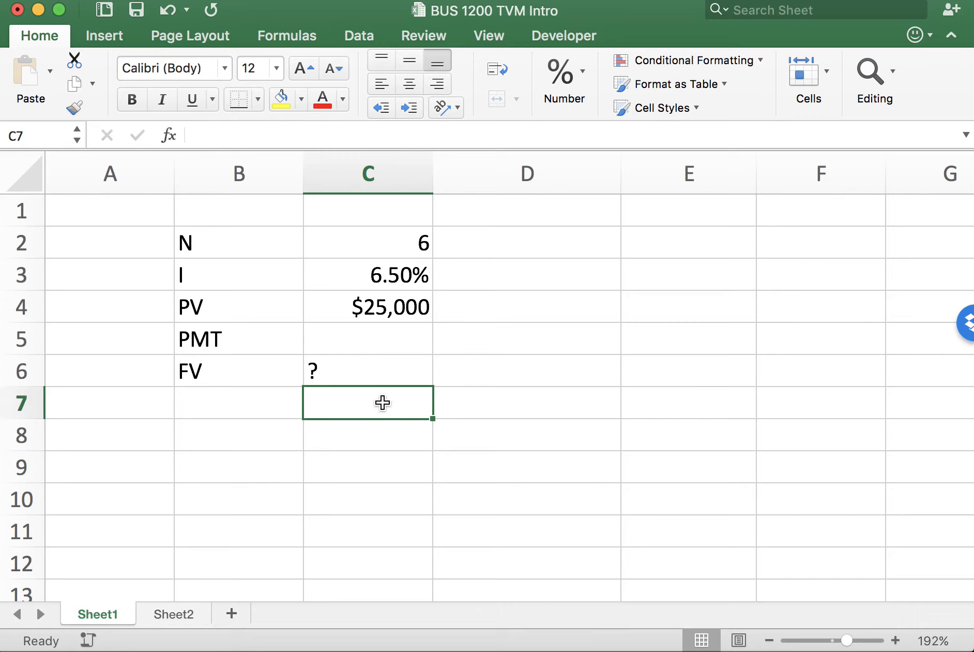
{"action": "left_click", "coordinate": [397, 305]}
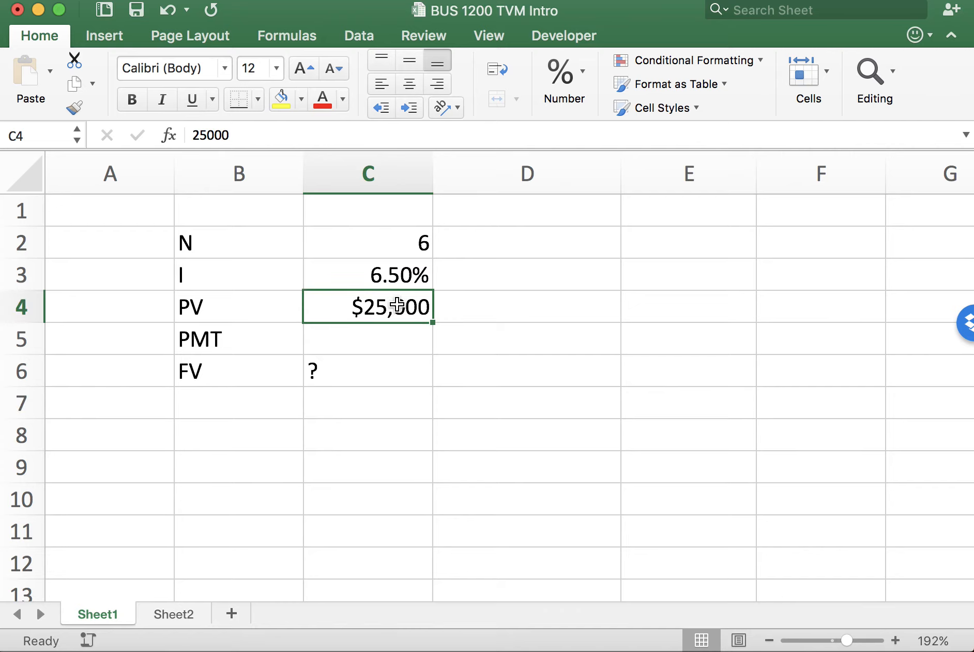
{"action": "left_click", "coordinate": [391, 369]}
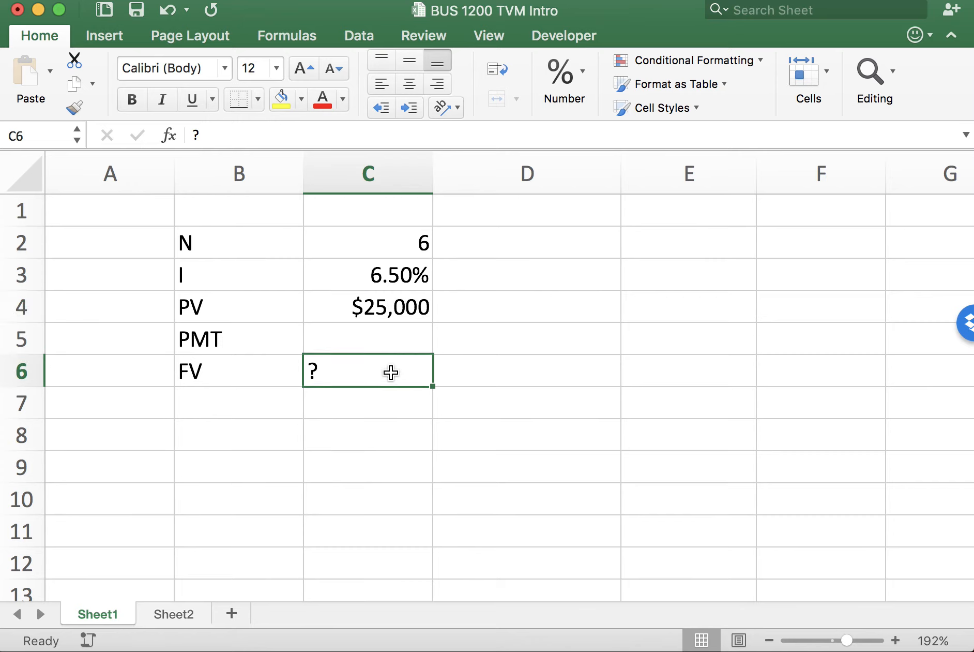
{"action": "left_click", "coordinate": [400, 306]}
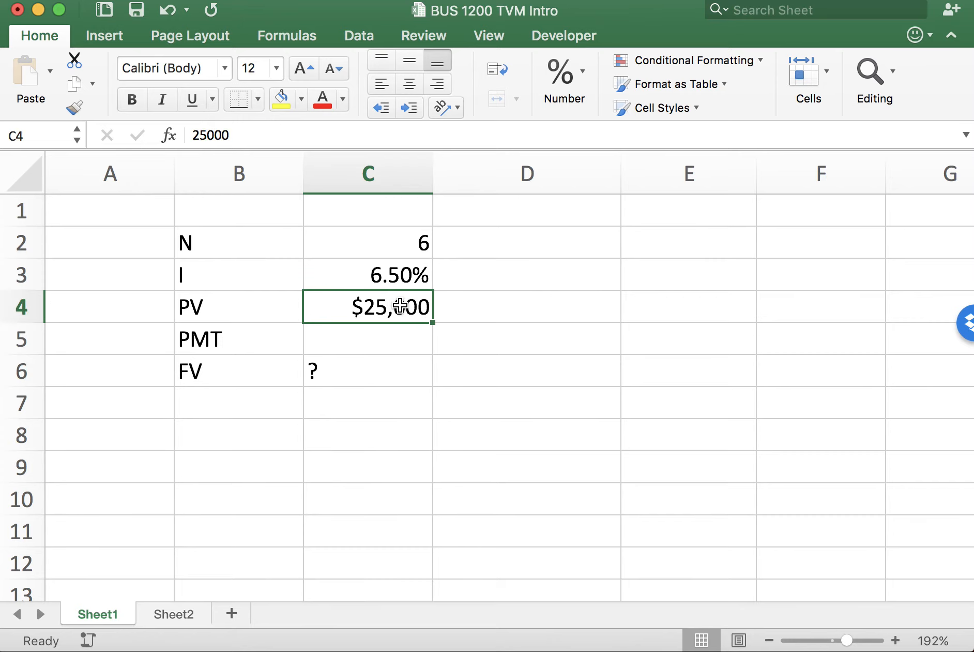
{"action": "left_click", "coordinate": [398, 372]}
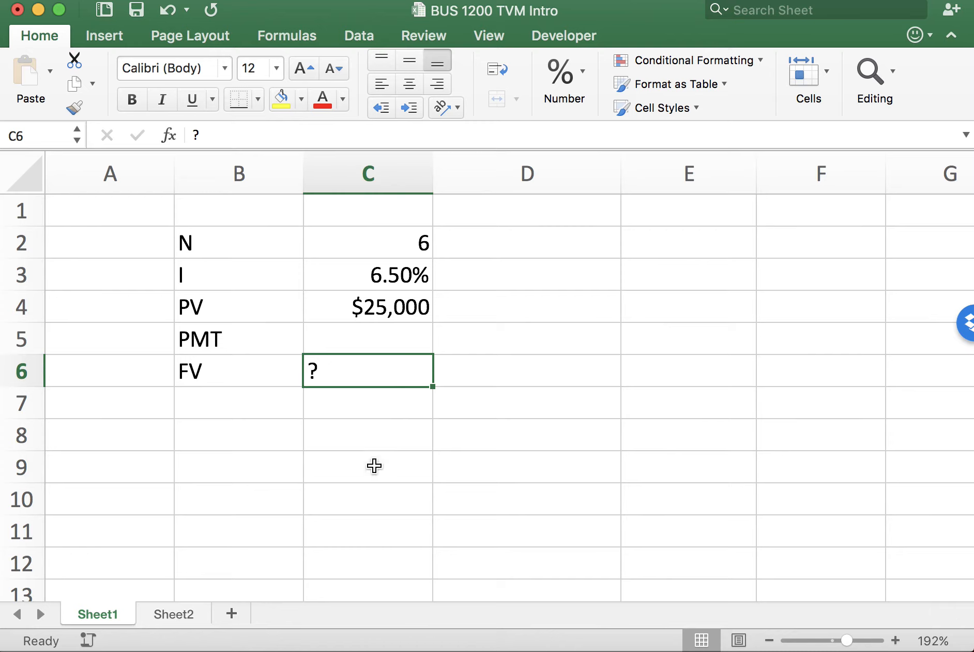
Enter 0 as the PMT amount in cell C5
{"action": "left_click", "coordinate": [379, 335]}
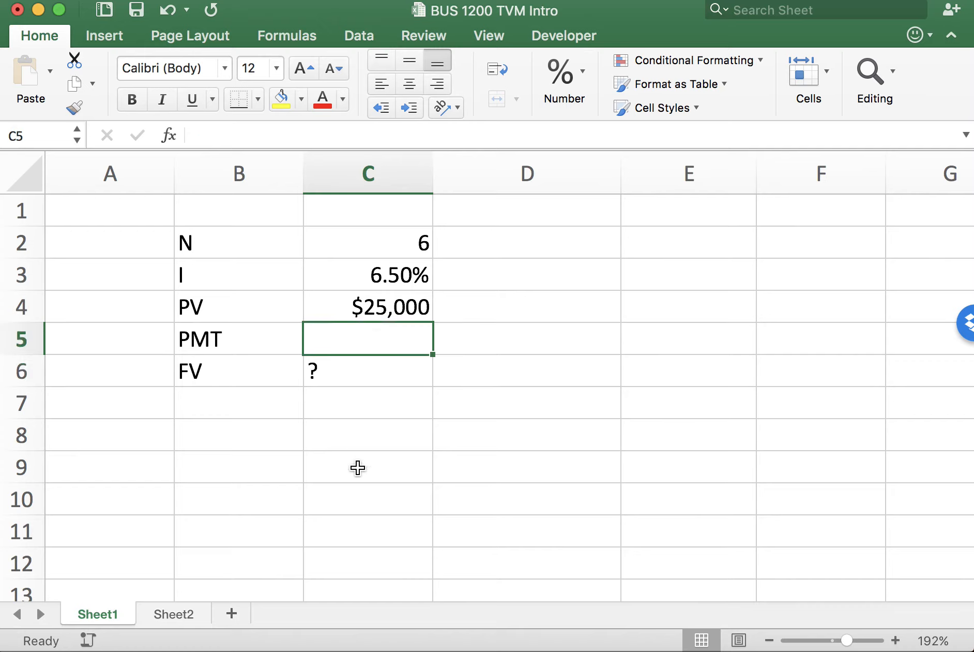
{"action": "type", "text": "0"}
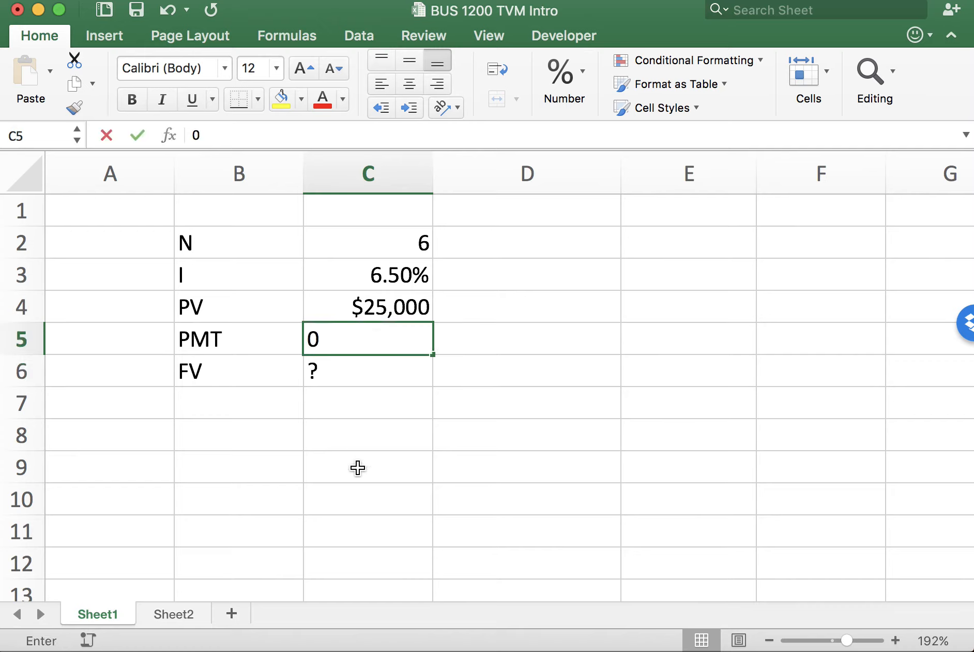
{"action": "left_click", "coordinate": [358, 467]}
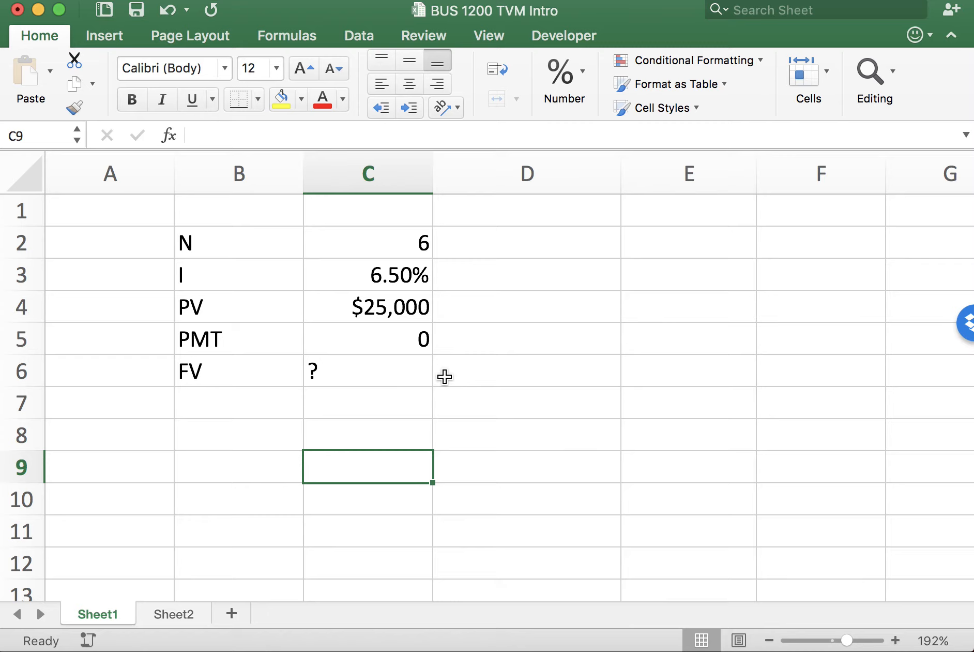
Calculate the future value in D6 with =FV(C3,C2,C5,C4), referencing the rate, periods, payment and present value
{"action": "left_click", "coordinate": [495, 367]}
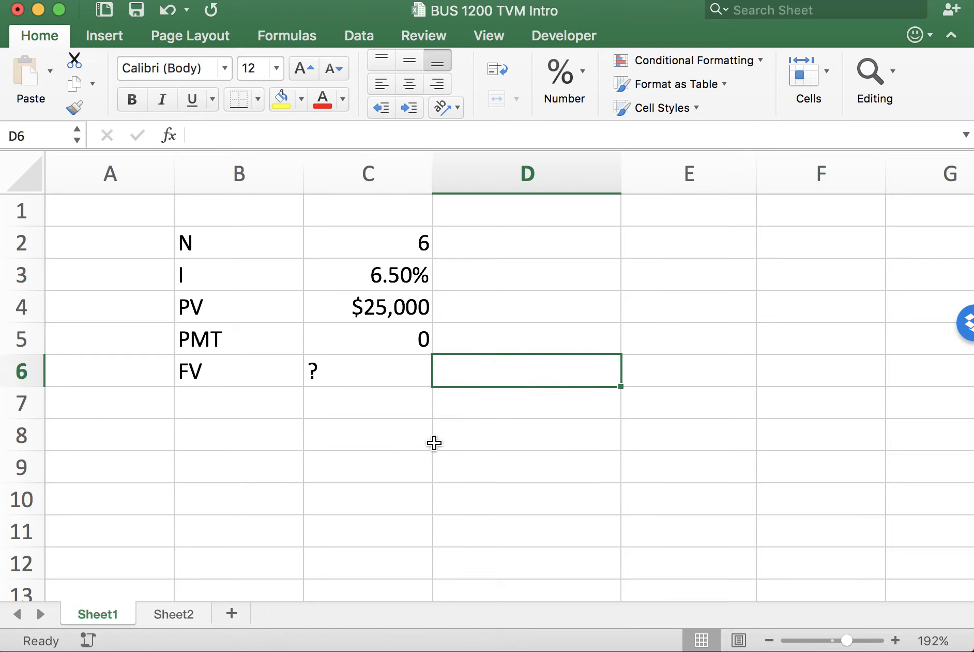
{"action": "type", "text": "="}
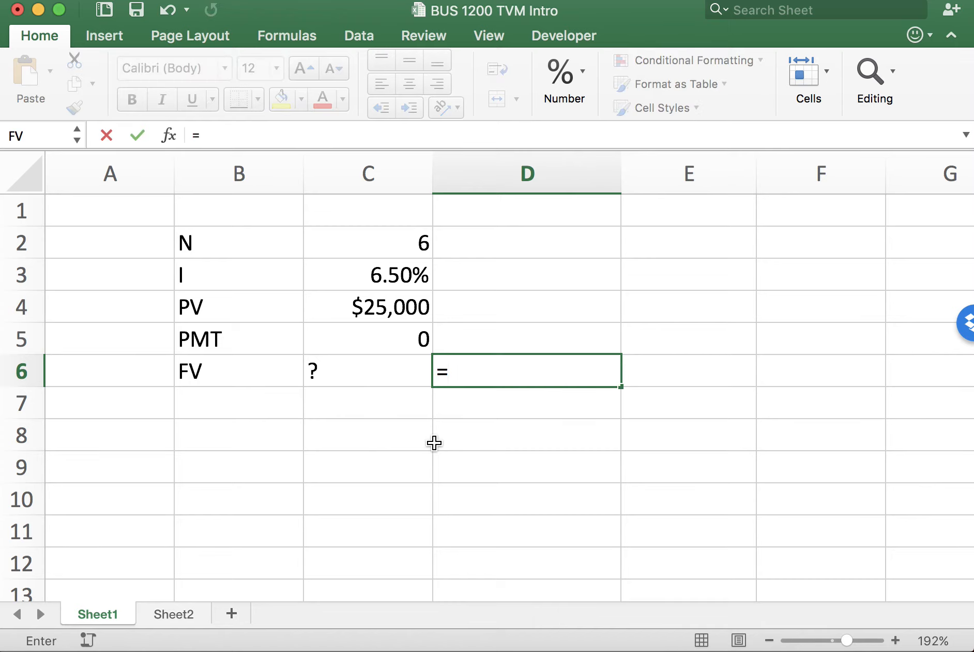
{"action": "type", "text": "fv"}
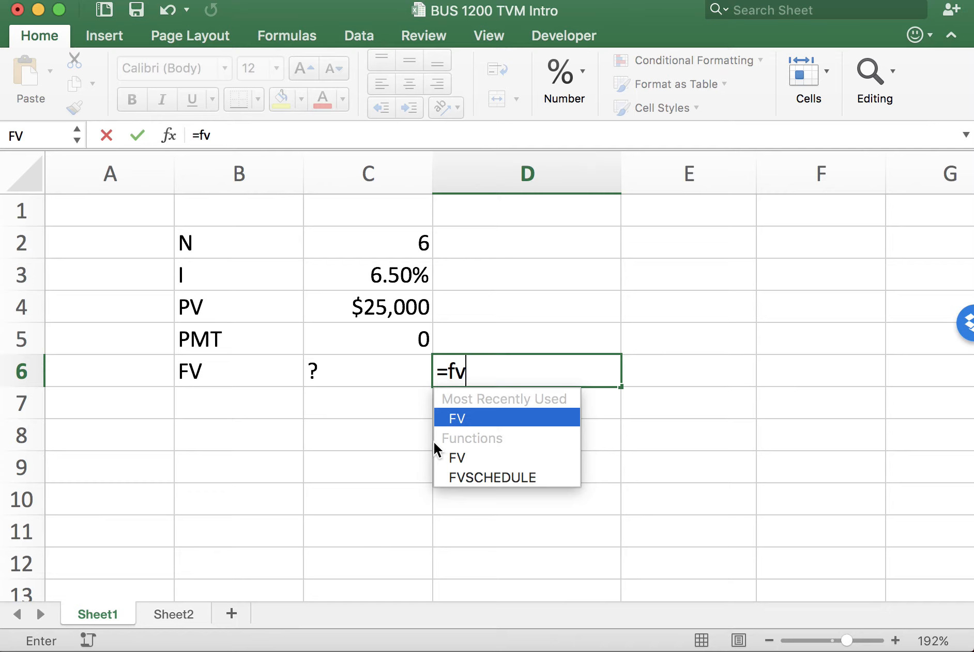
{"action": "type", "text": "("}
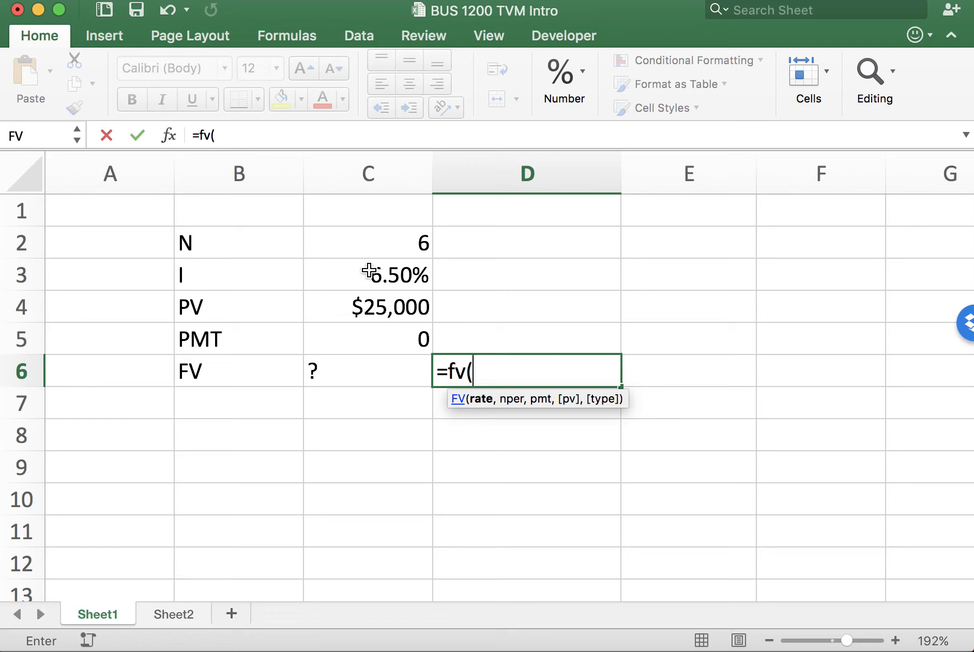
{"action": "left_click", "coordinate": [396, 275]}
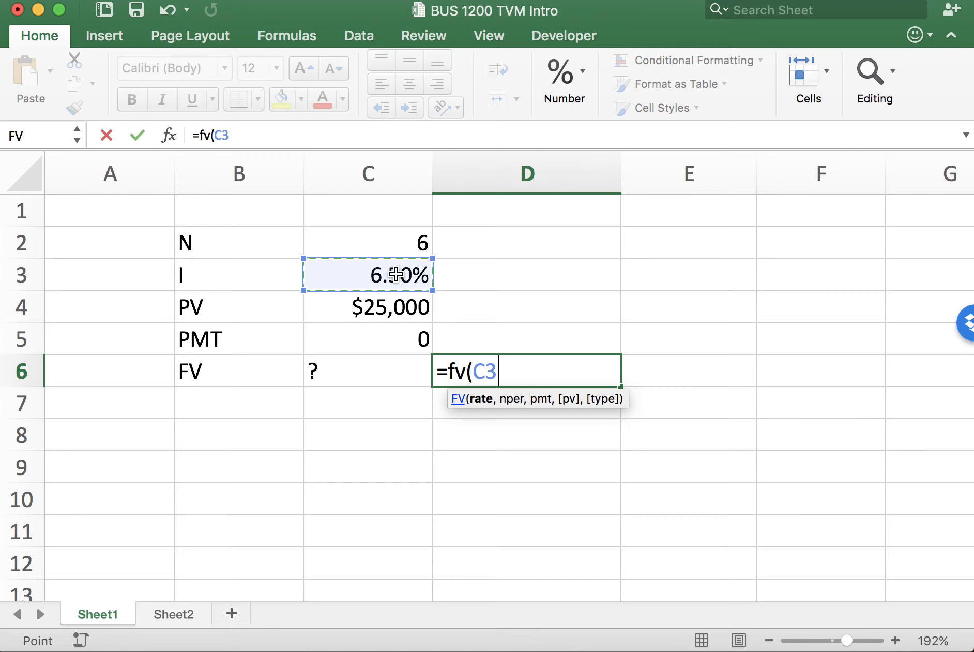
{"action": "type", "text": ","}
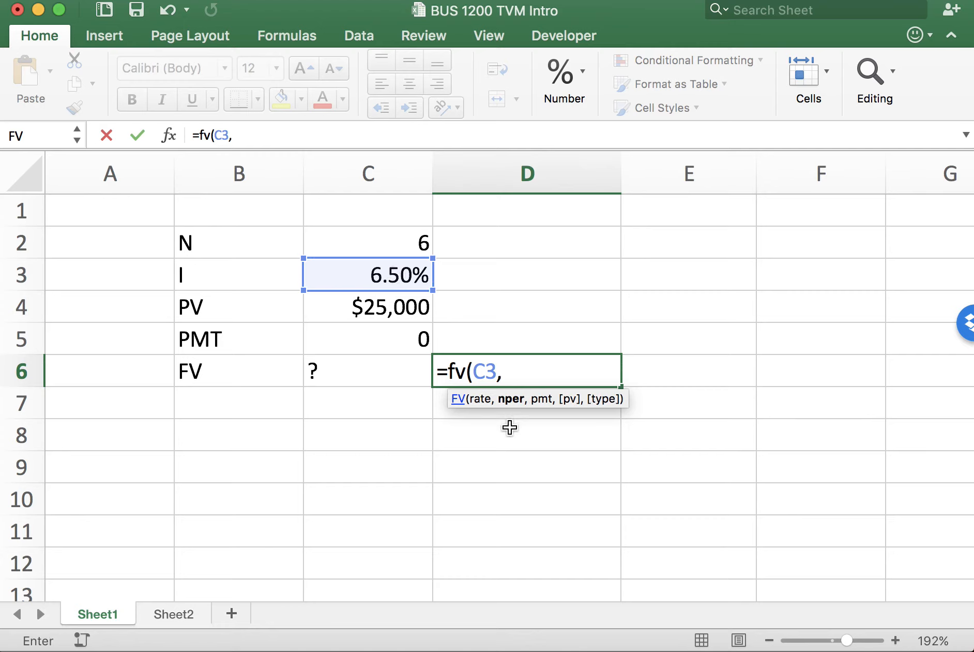
{"action": "left_click", "coordinate": [388, 237]}
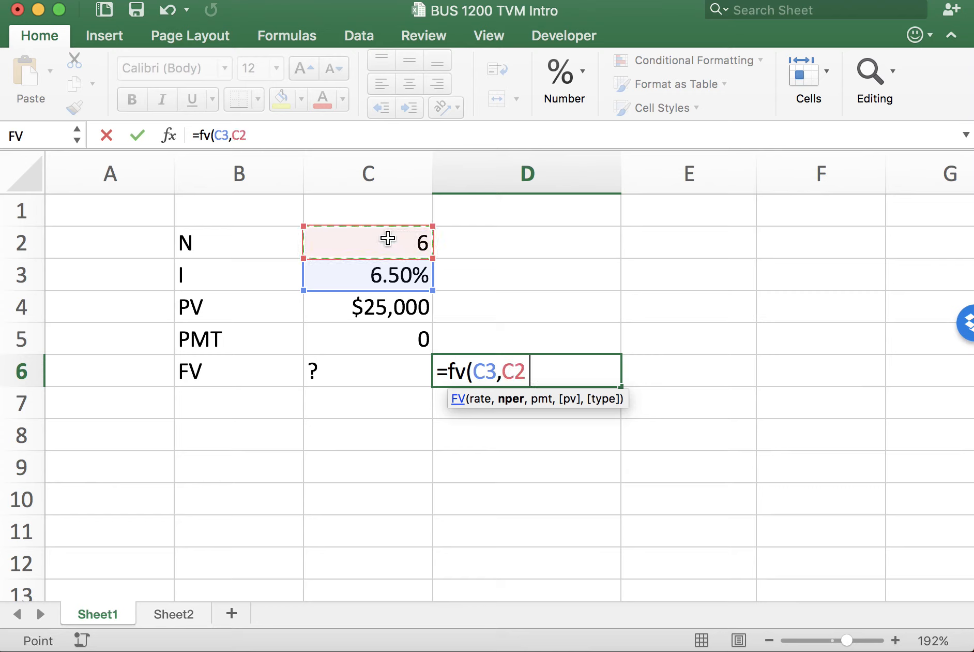
{"action": "type", "text": ","}
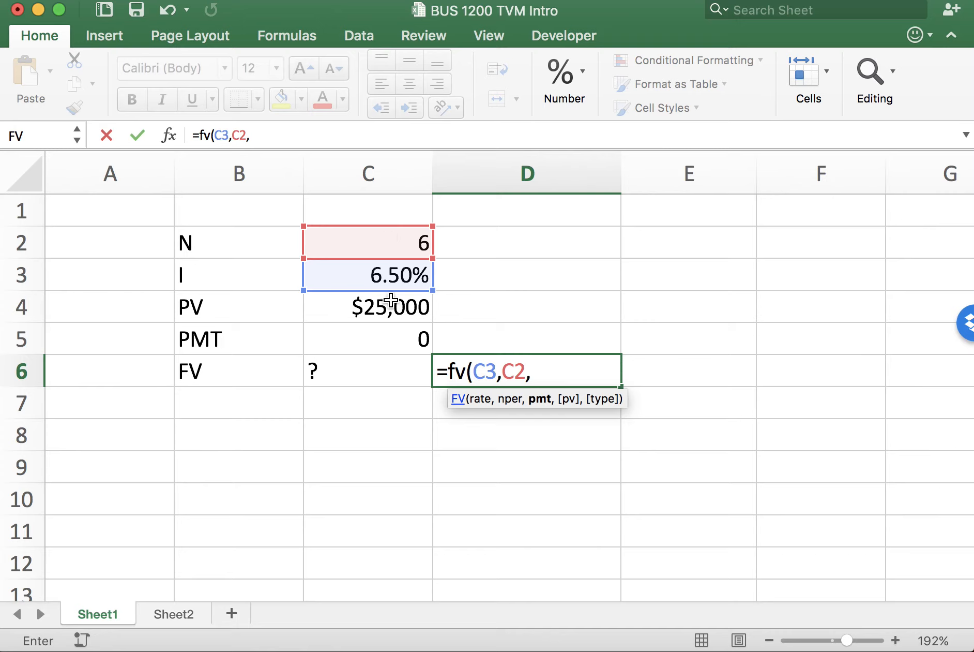
{"action": "left_click", "coordinate": [396, 345]}
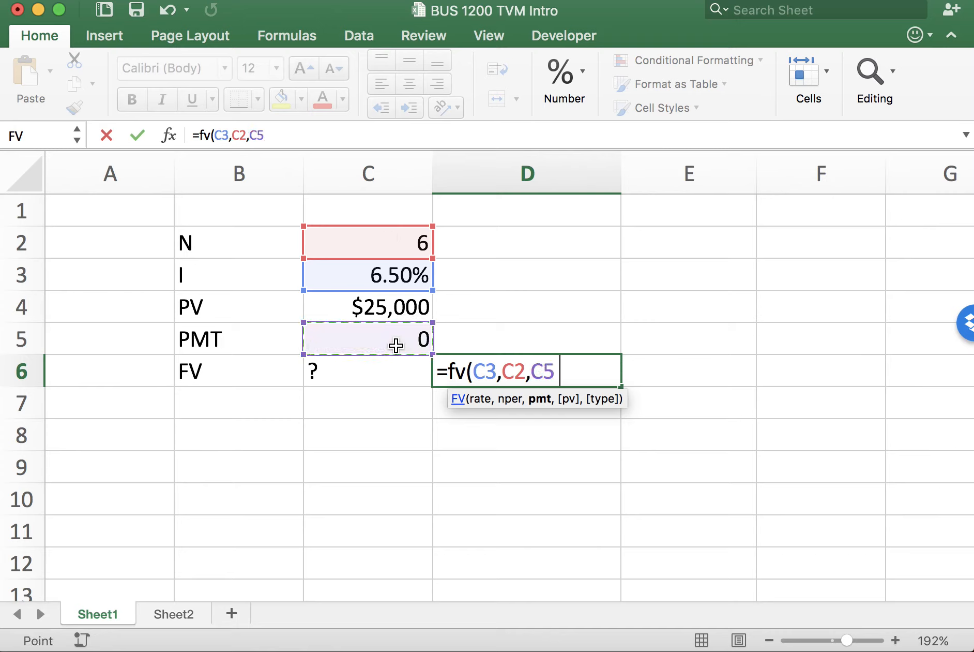
{"action": "type", "text": ","}
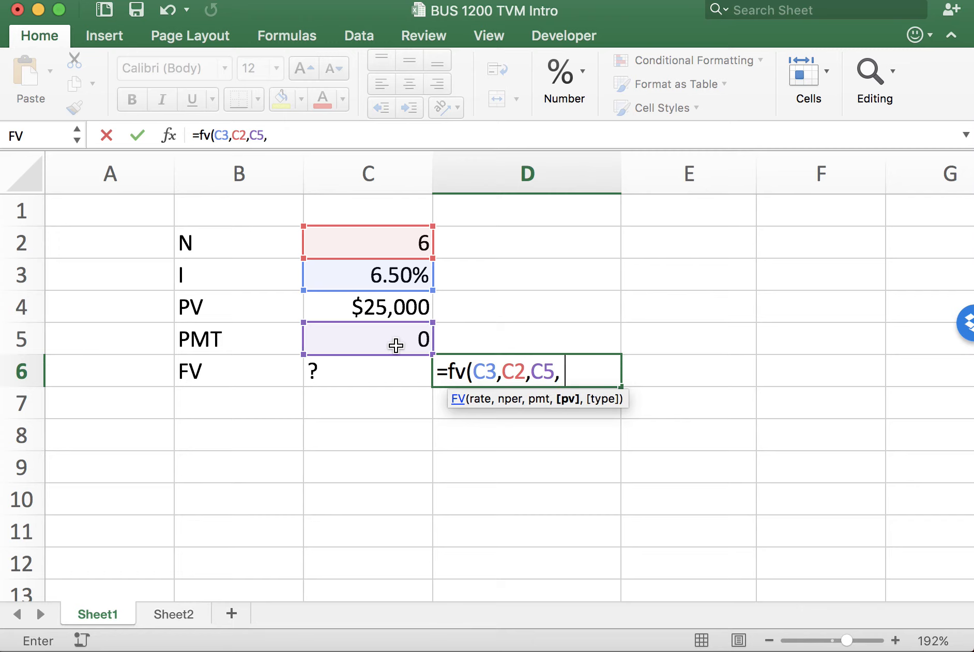
{"action": "left_click", "coordinate": [406, 305]}
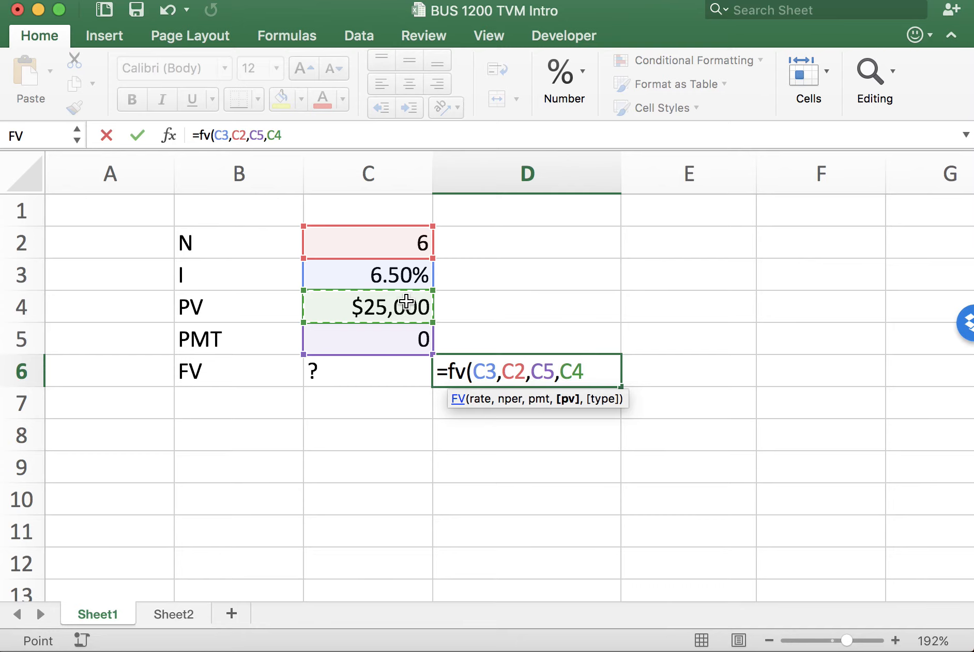
{"action": "type", "text": ")"}
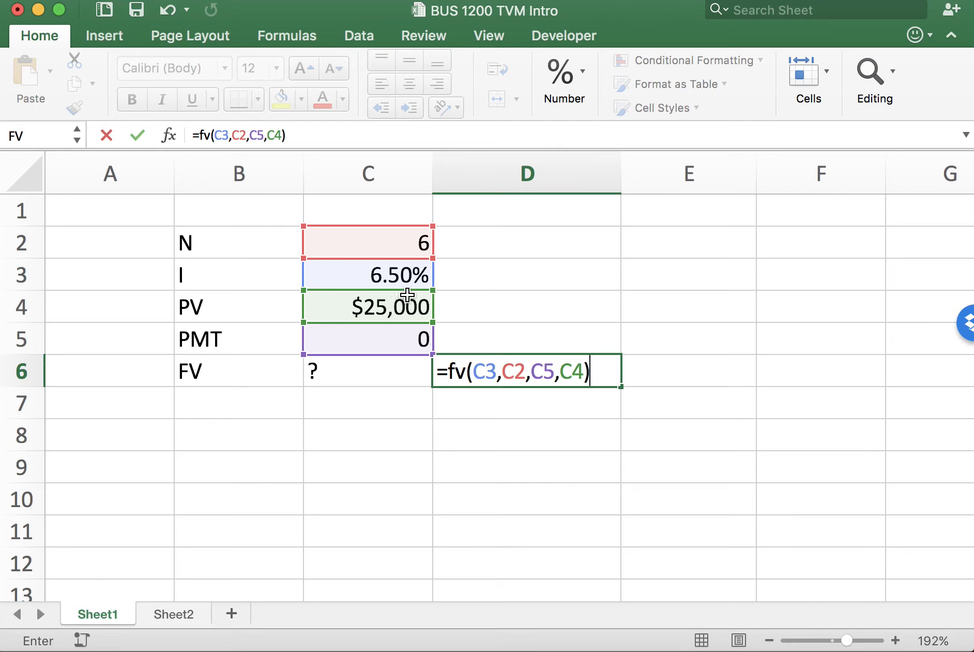
{"action": "key", "text": "Return"}
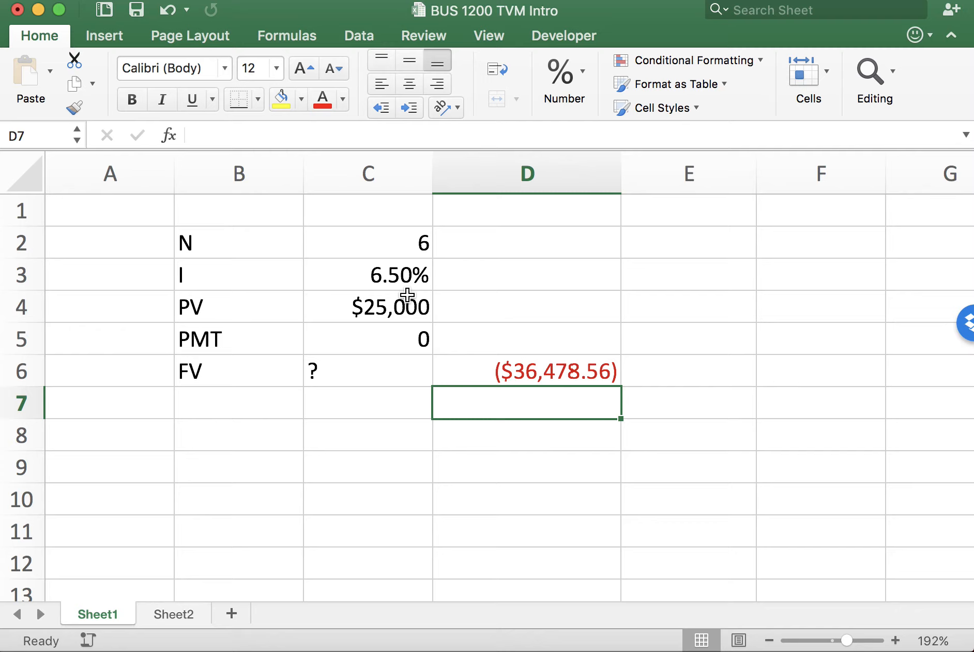
Change the PV amount in C4 to -25000
{"action": "left_click", "coordinate": [379, 311]}
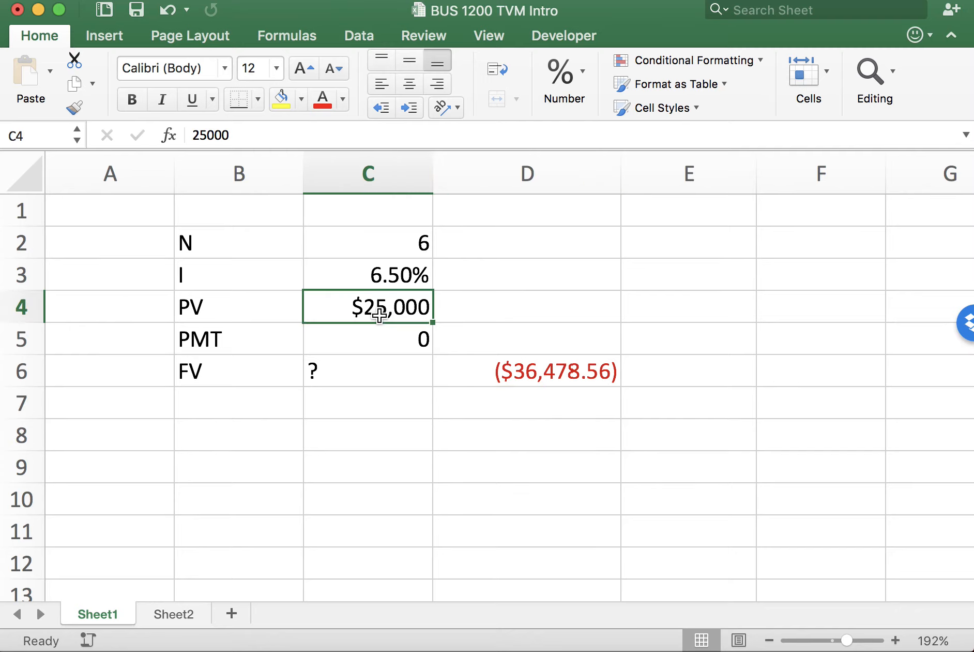
{"action": "left_click", "coordinate": [187, 134]}
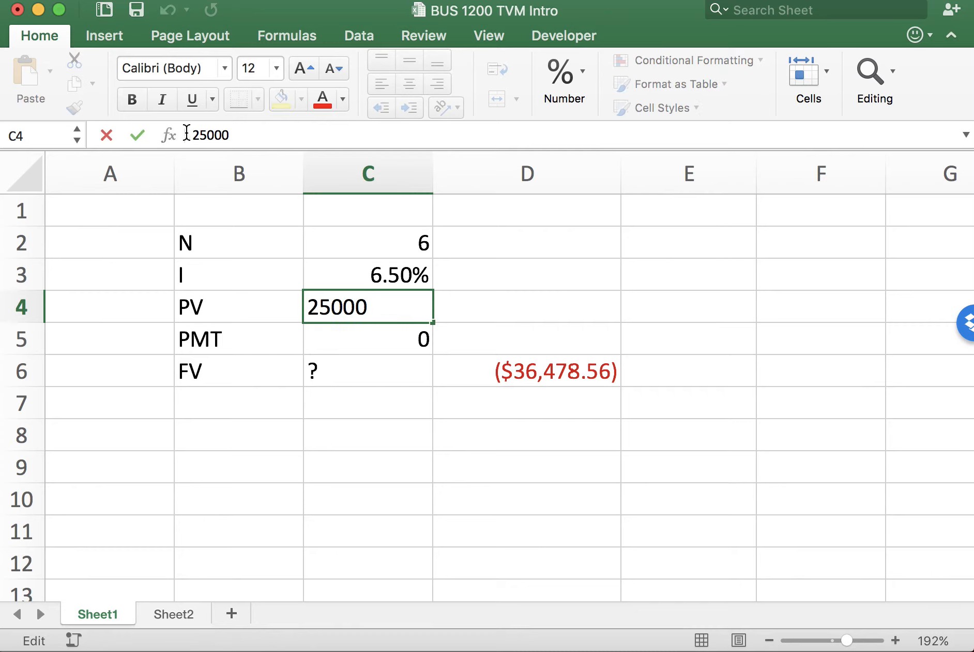
{"action": "type", "text": "-"}
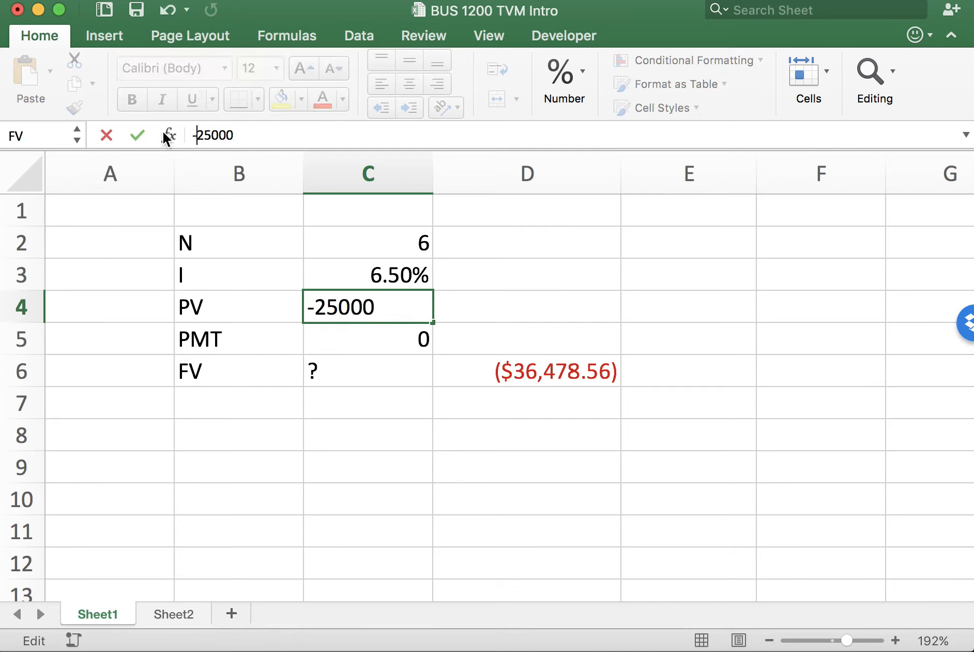
{"action": "key", "text": "Return"}
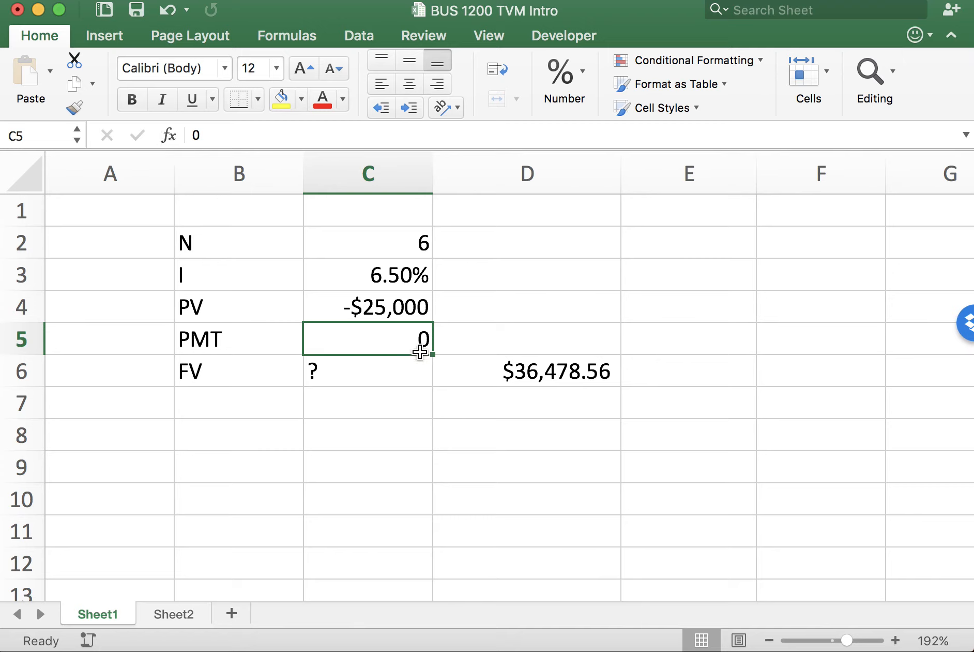
Remove the minus sign from the PV amount in C4, making it 25000 again
{"action": "left_click", "coordinate": [343, 298]}
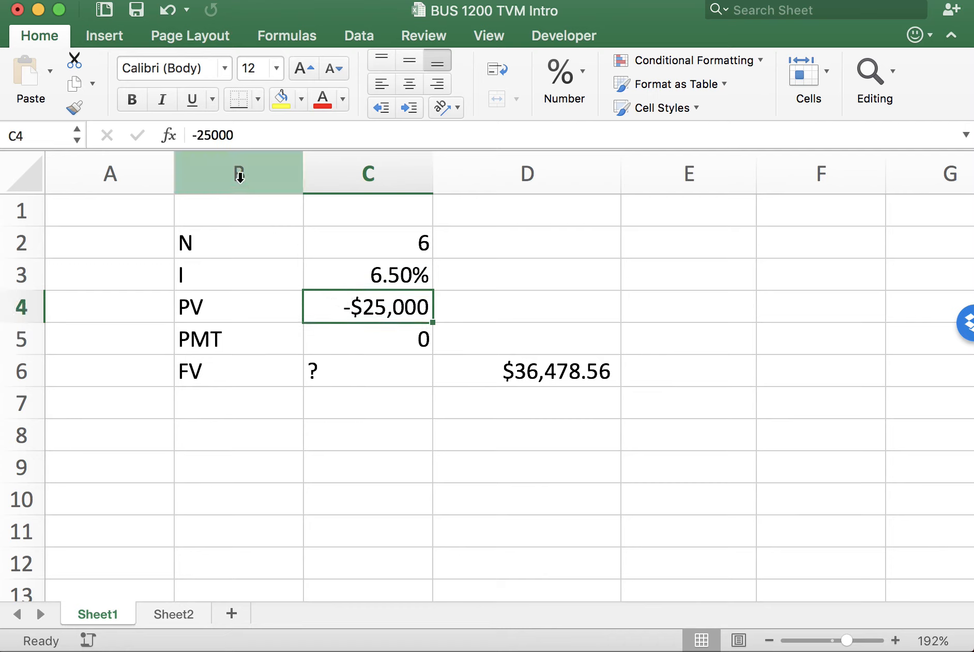
{"action": "left_click", "coordinate": [198, 135]}
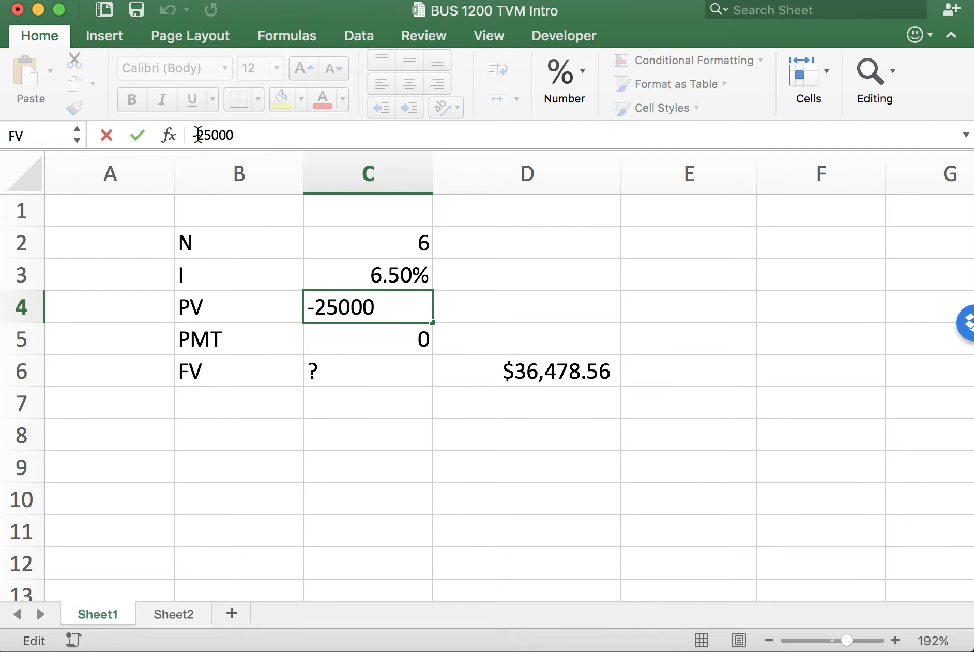
{"action": "key", "text": "BackSpace"}
{"action": "key", "text": "Return"}
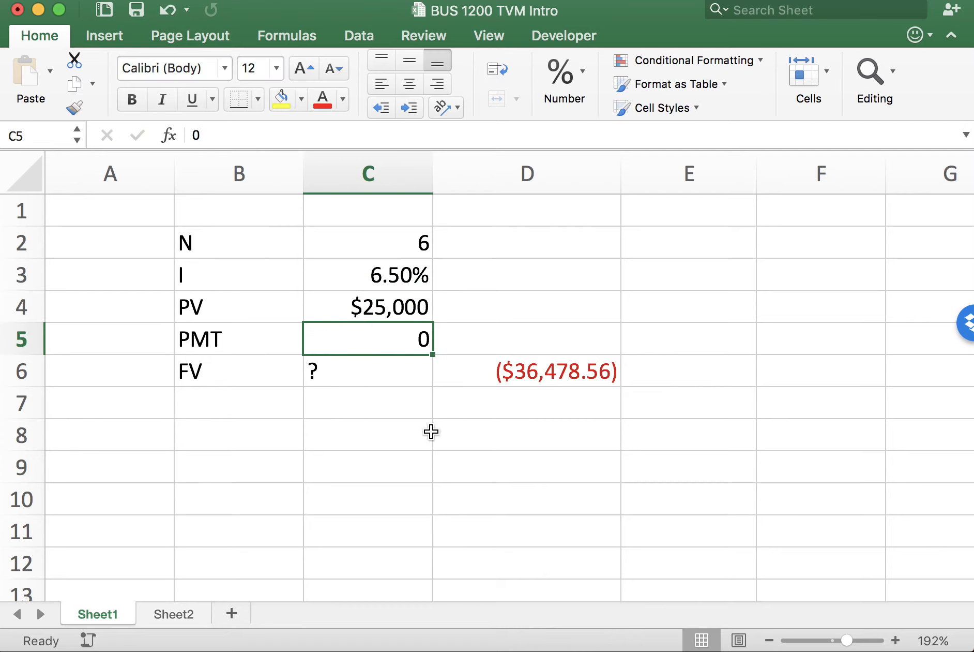
Select the FV formula in D6, then switch to the problem document to compare its result with question 1's answer choices
{"action": "left_click", "coordinate": [542, 467]}
{"action": "left_click", "coordinate": [549, 367]}
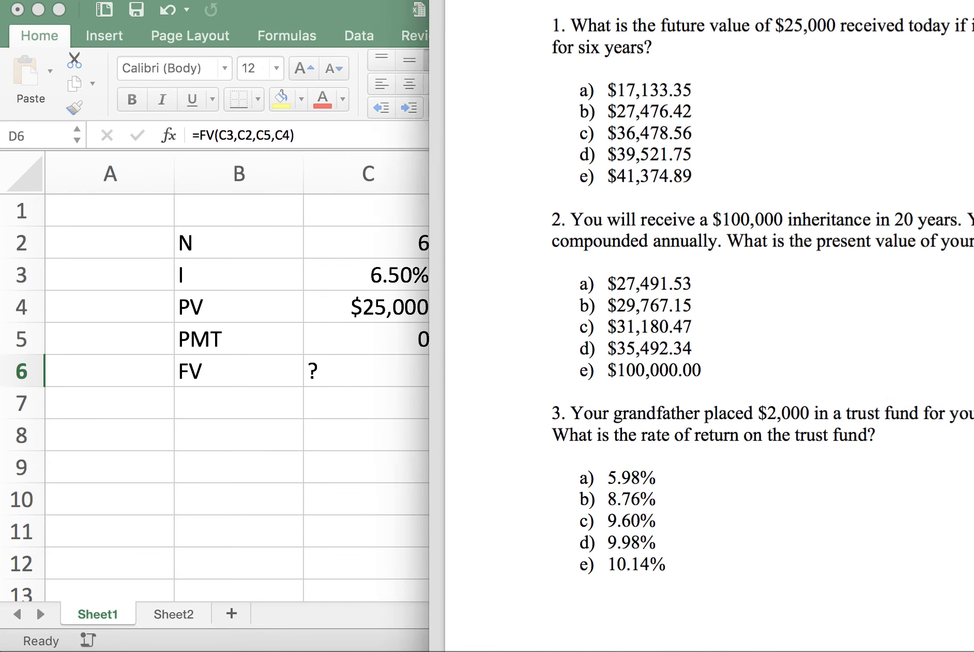
{"action": "left_click_drag", "start_coordinate": [509, 0], "coordinate": [372, 0]}
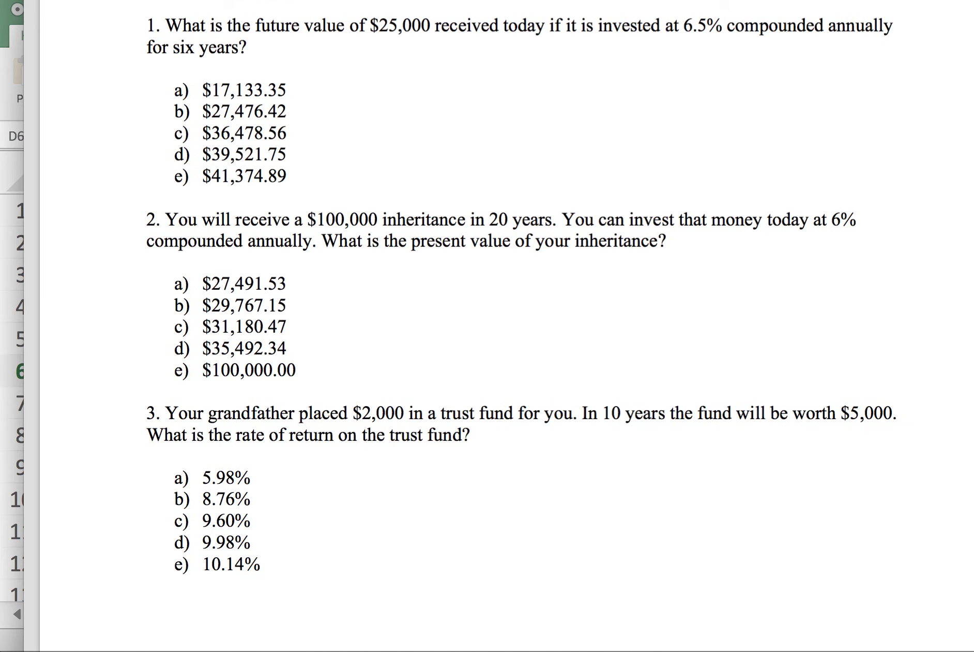
{"action": "left_click_drag", "start_coordinate": [293, 134], "coordinate": [175, 126]}
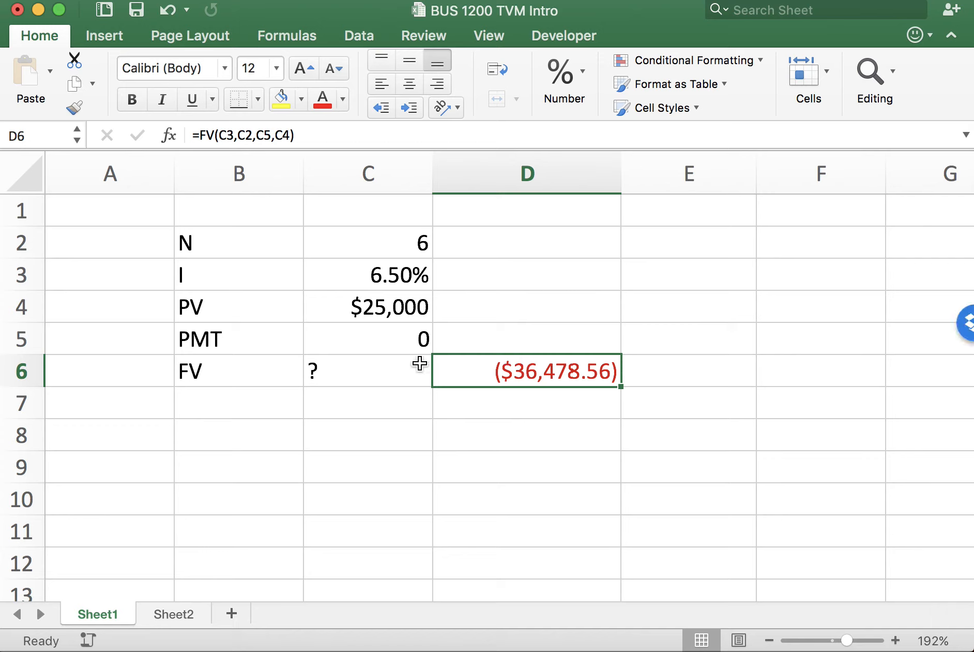
Calculate the future value in E6 by entering the numbers directly in the formula =FV(.065,6,0,25000)
{"action": "left_click", "coordinate": [484, 411]}
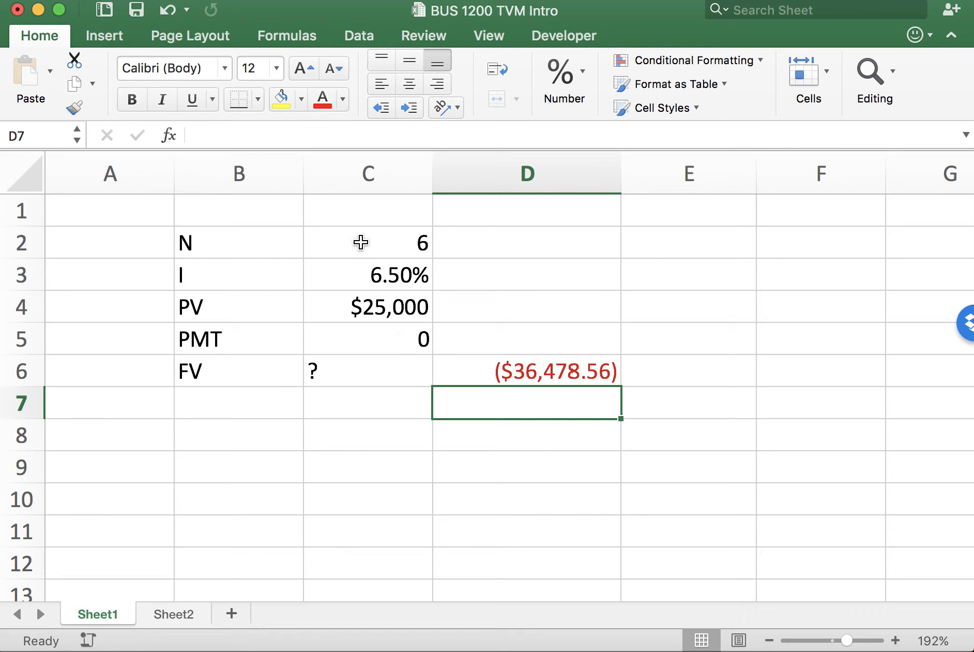
{"action": "left_click", "coordinate": [540, 369]}
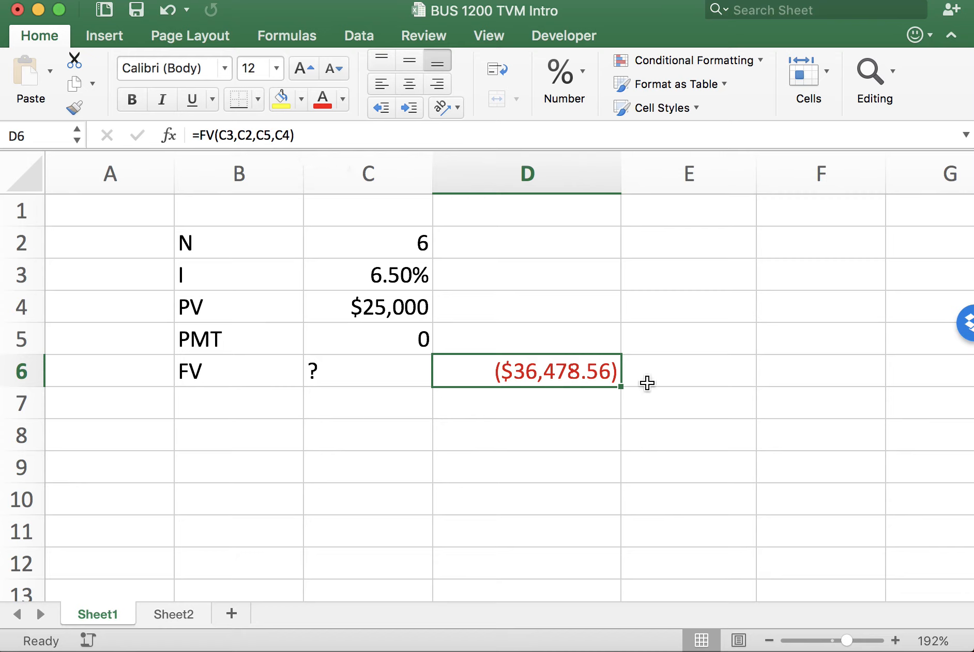
{"action": "left_click", "coordinate": [701, 369]}
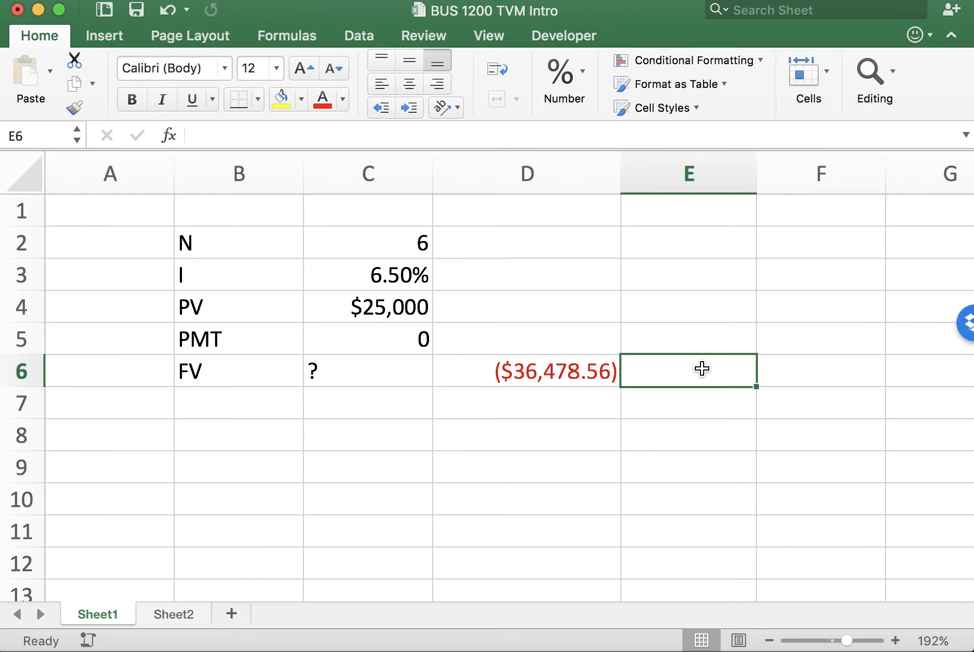
{"action": "type", "text": "="}
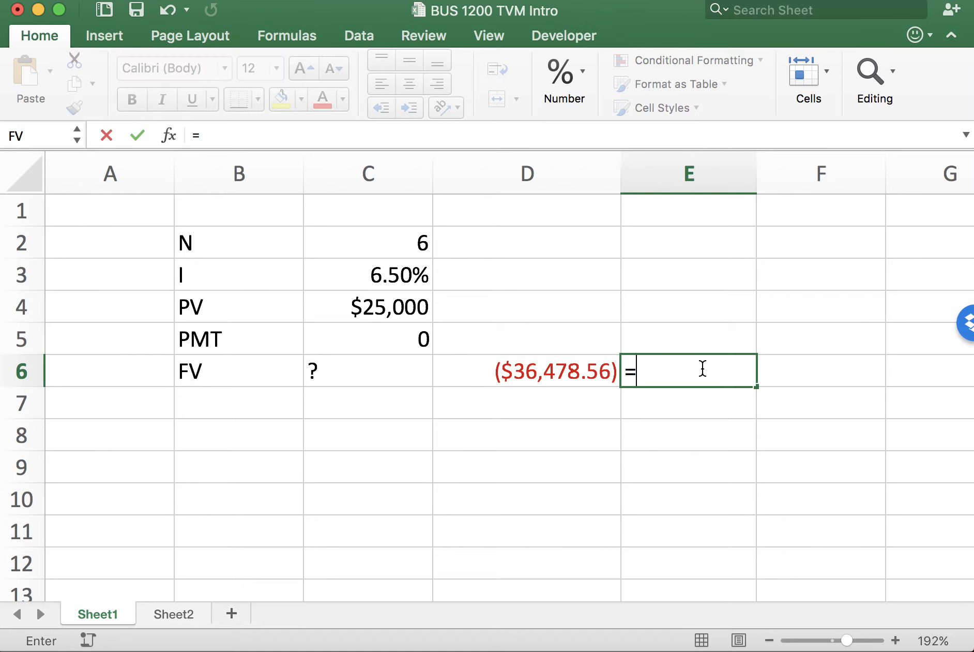
{"action": "type", "text": "fv("}
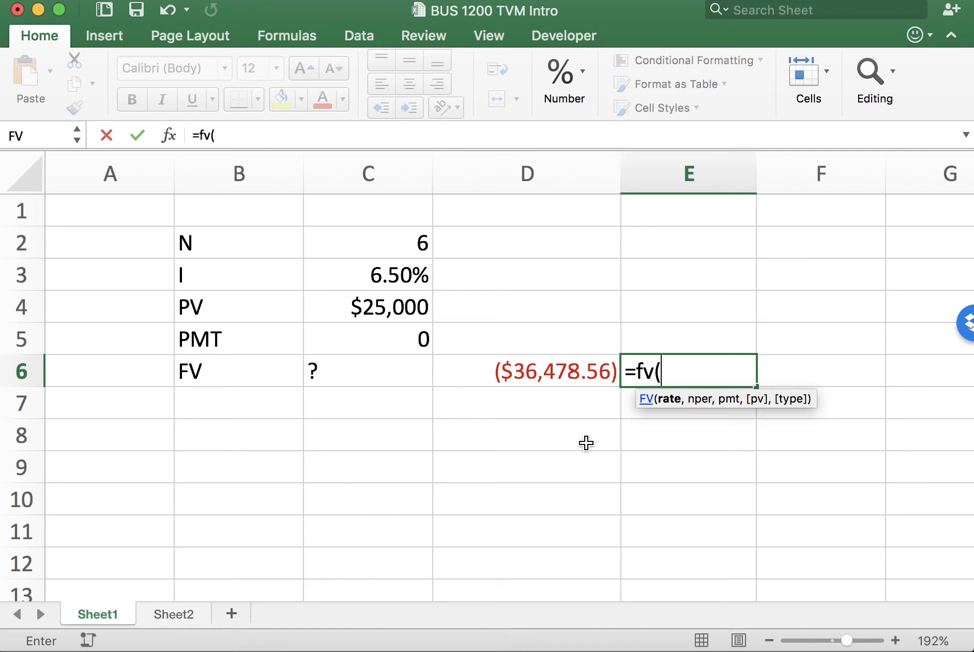
{"action": "type", "text": ".065"}
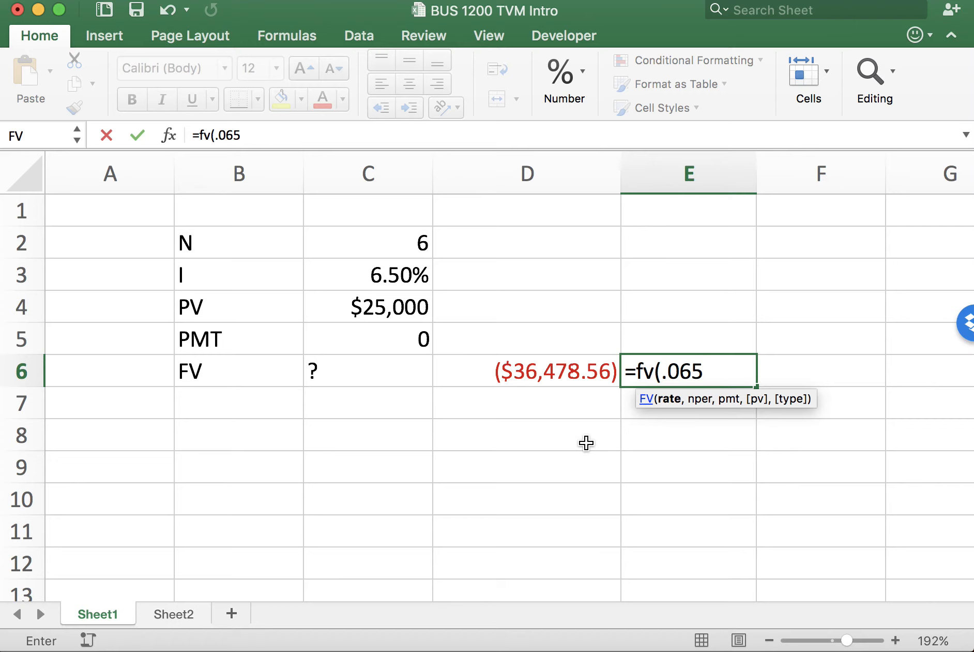
{"action": "type", "text": ","}
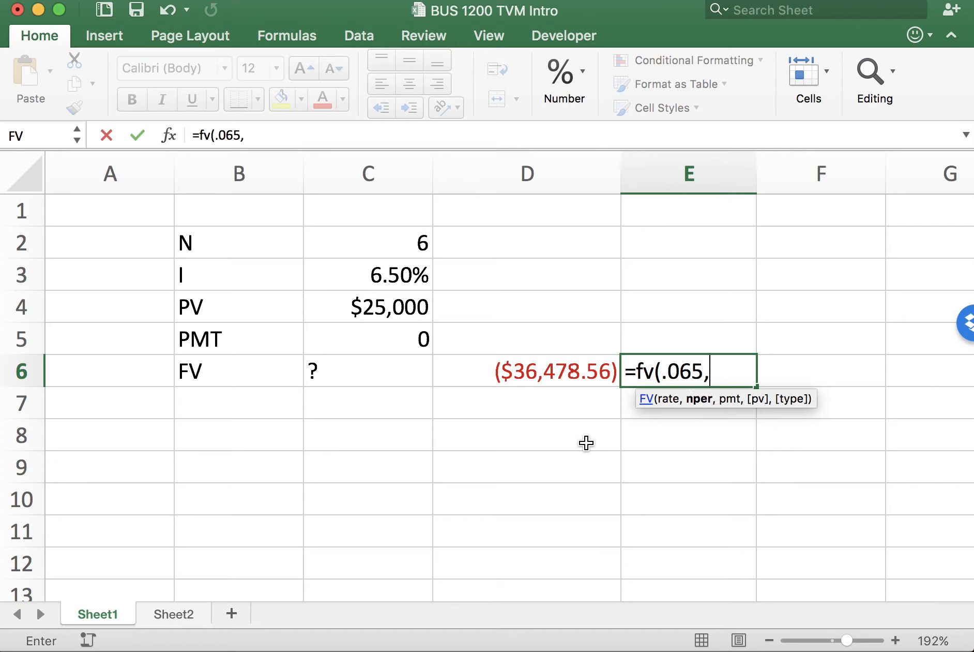
{"action": "type", "text": "6"}
{"action": "type", "text": ",0"}
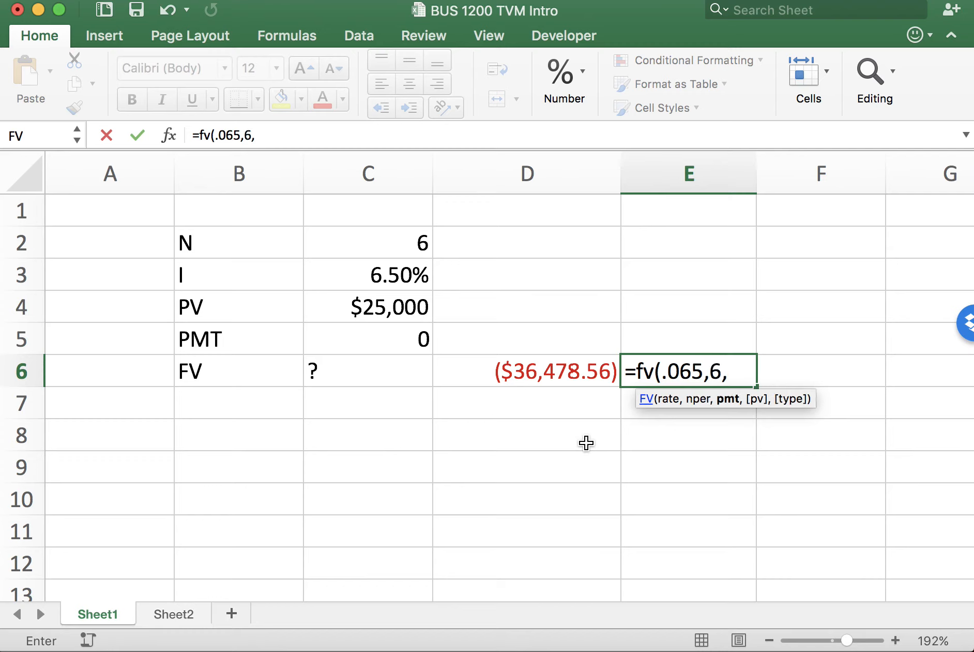
{"action": "type", "text": ",250"}
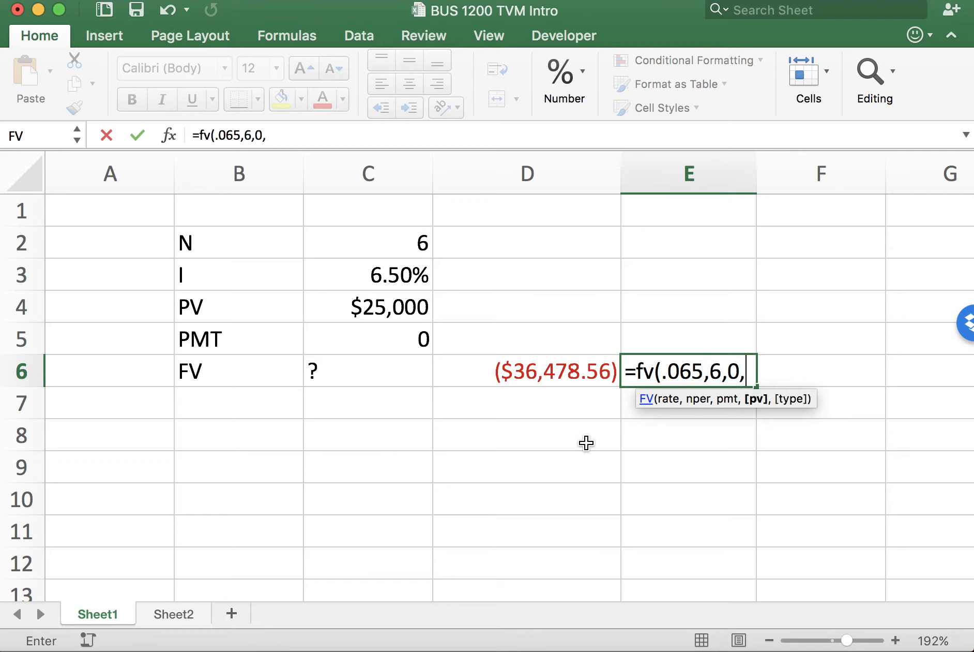
{"action": "type", "text": "00"}
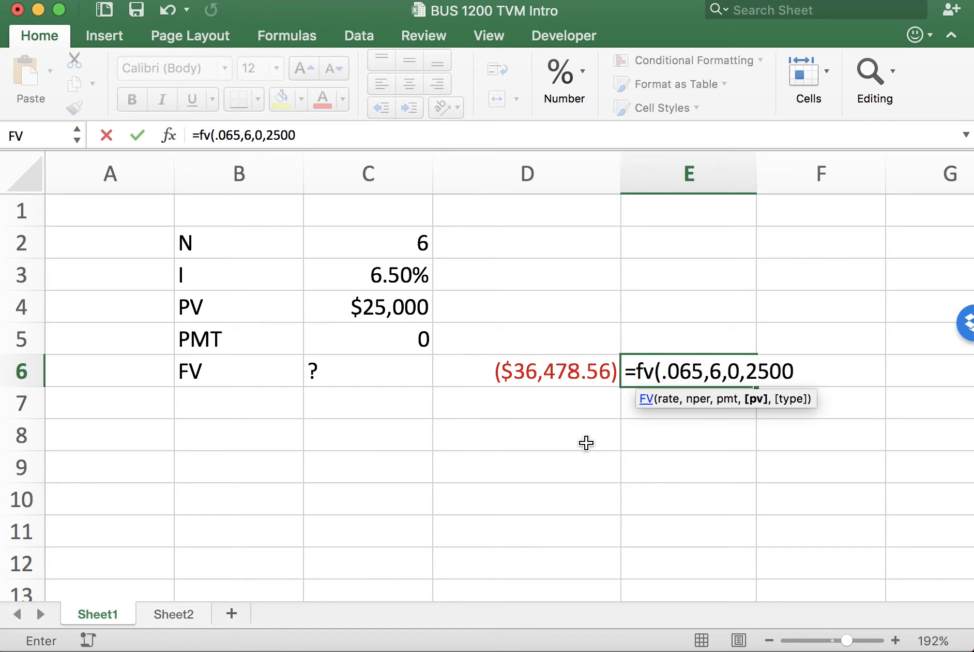
{"action": "type", "text": ")"}
{"action": "key", "text": "Return"}
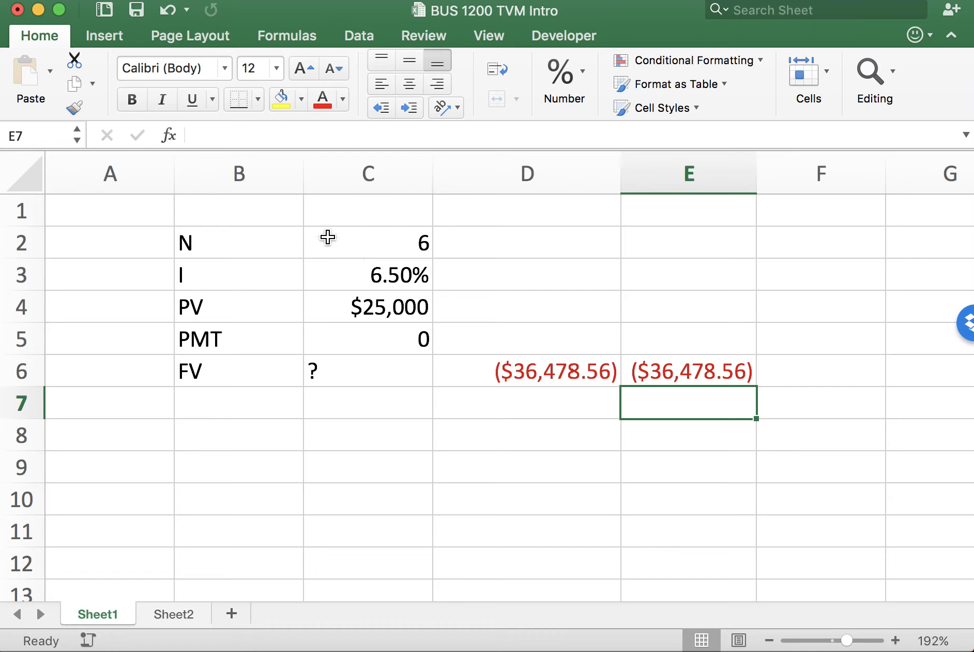
Review the hard-coded rate, periods, payment and present value arguments of the FV formula in E6
{"action": "left_click", "coordinate": [548, 444]}
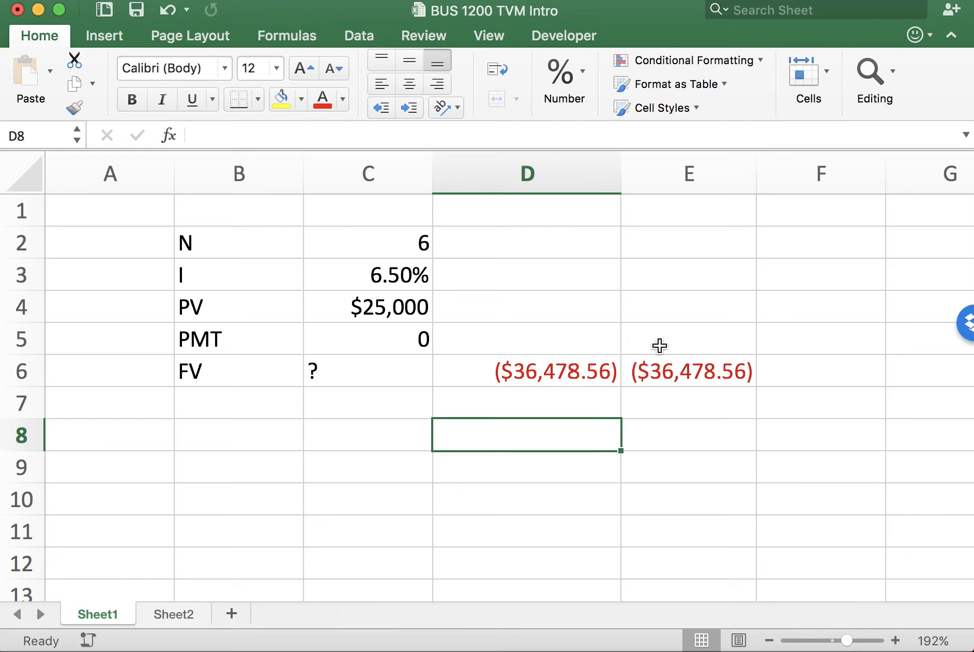
{"action": "left_click", "coordinate": [681, 369]}
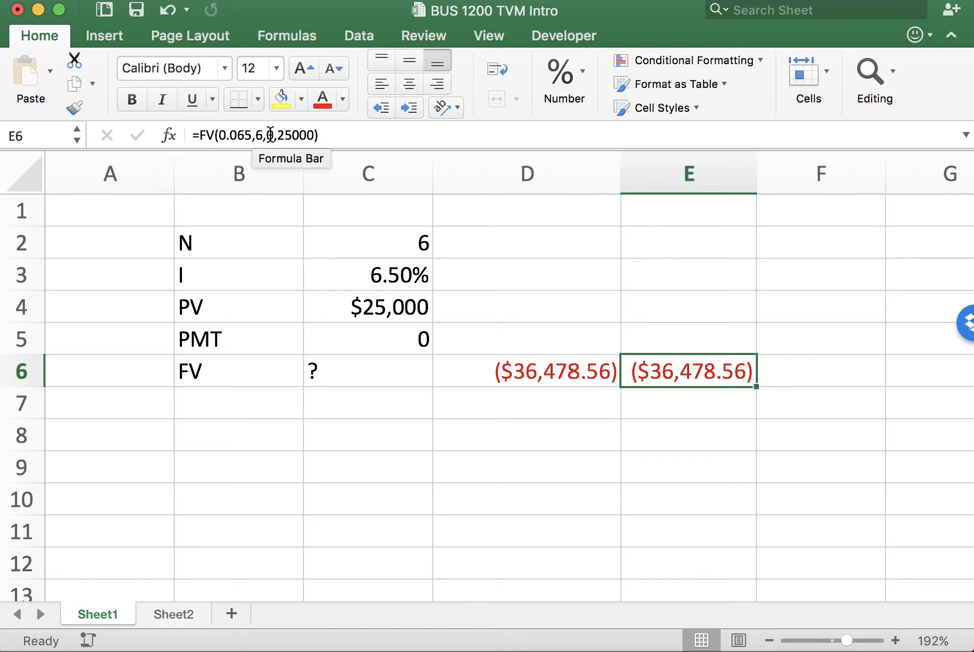
{"action": "left_click", "coordinate": [588, 484]}
{"action": "left_click", "coordinate": [695, 372]}
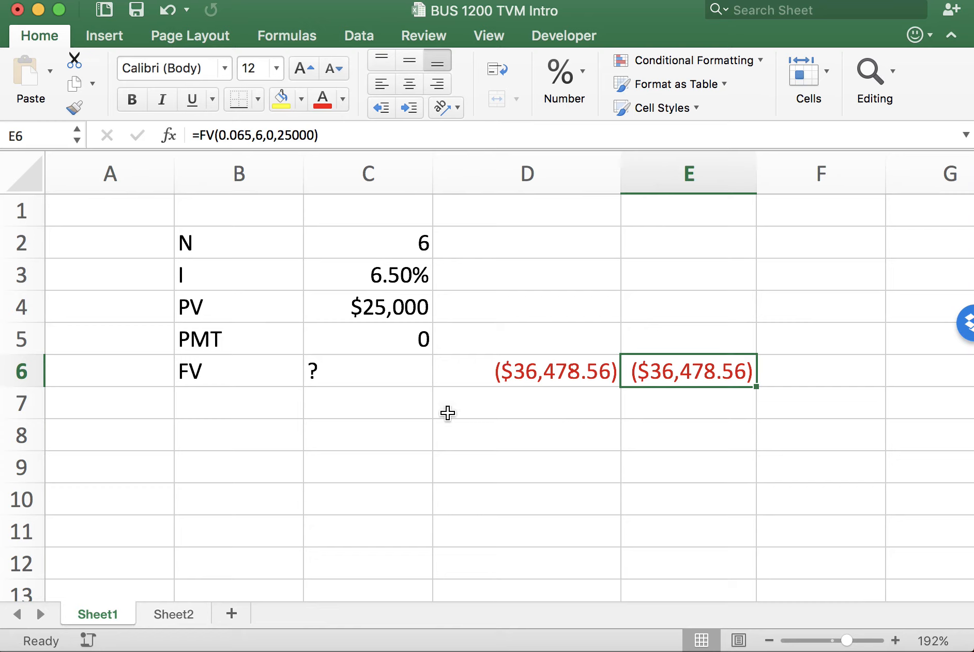
Try 10 as the number of periods in C2, checking which future value responds, and return it to 6
{"action": "left_click", "coordinate": [387, 242]}
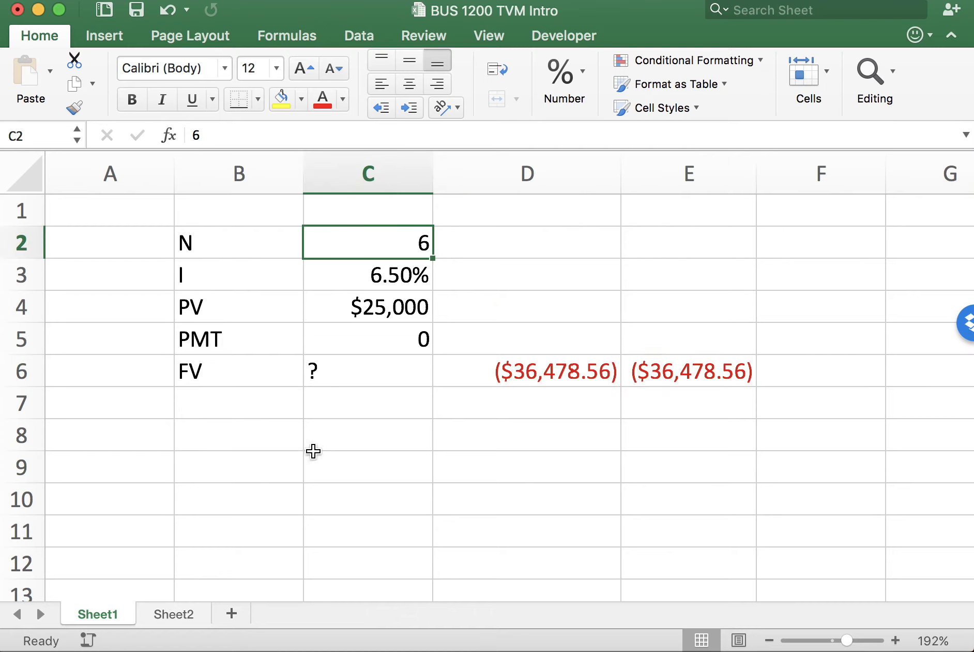
{"action": "type", "text": "10"}
{"action": "key", "text": "Return"}
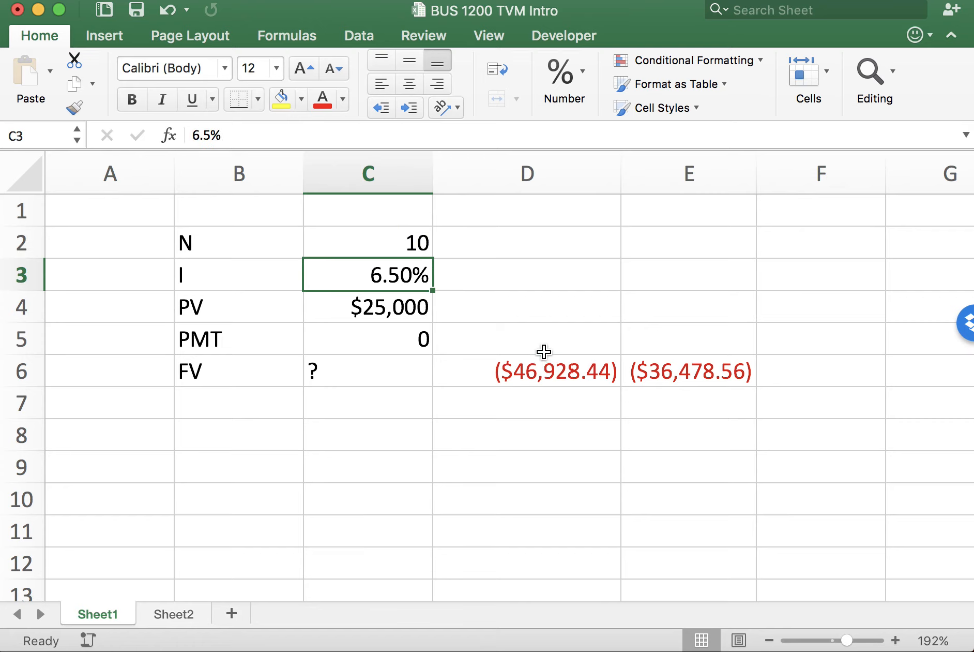
{"action": "left_click", "coordinate": [410, 240]}
{"action": "type", "text": "6"}
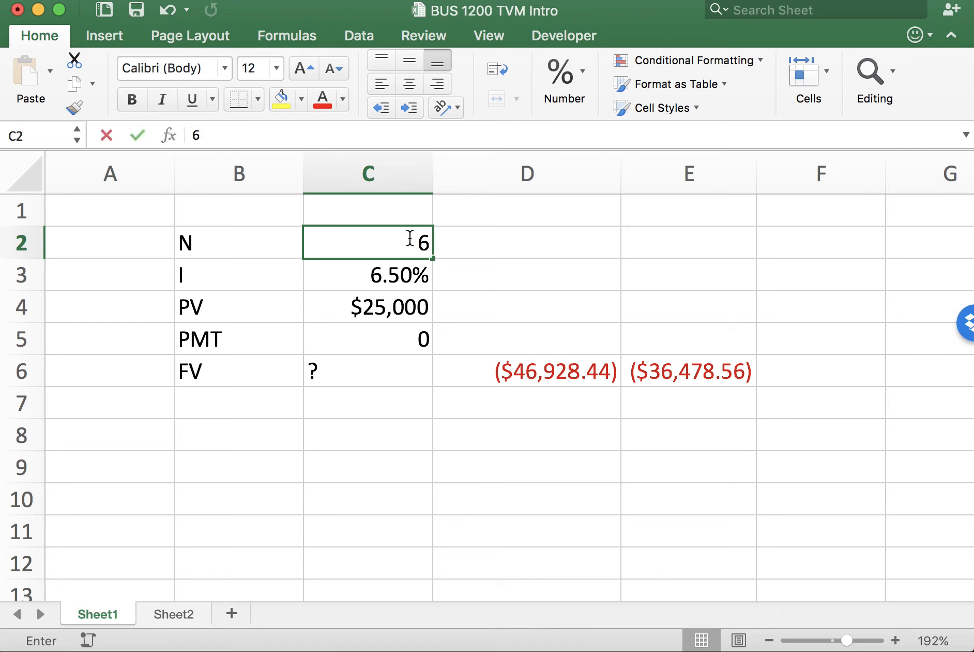
{"action": "key", "text": "Return"}
Set the number of periods N in C2 to 10
{"action": "left_click", "coordinate": [409, 240]}
{"action": "type", "text": "10"}
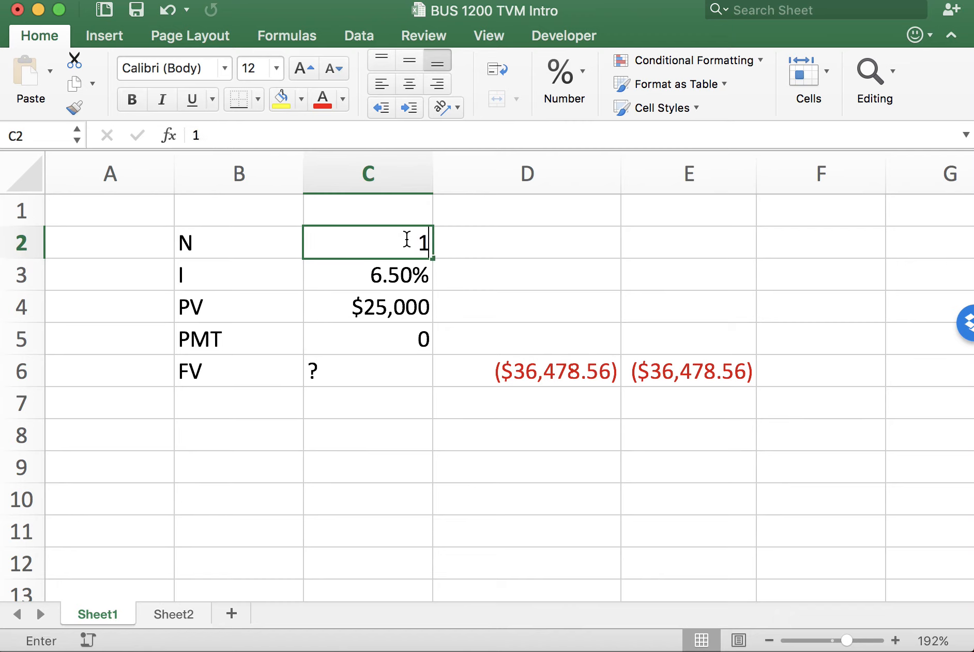
{"action": "key", "text": "Return"}
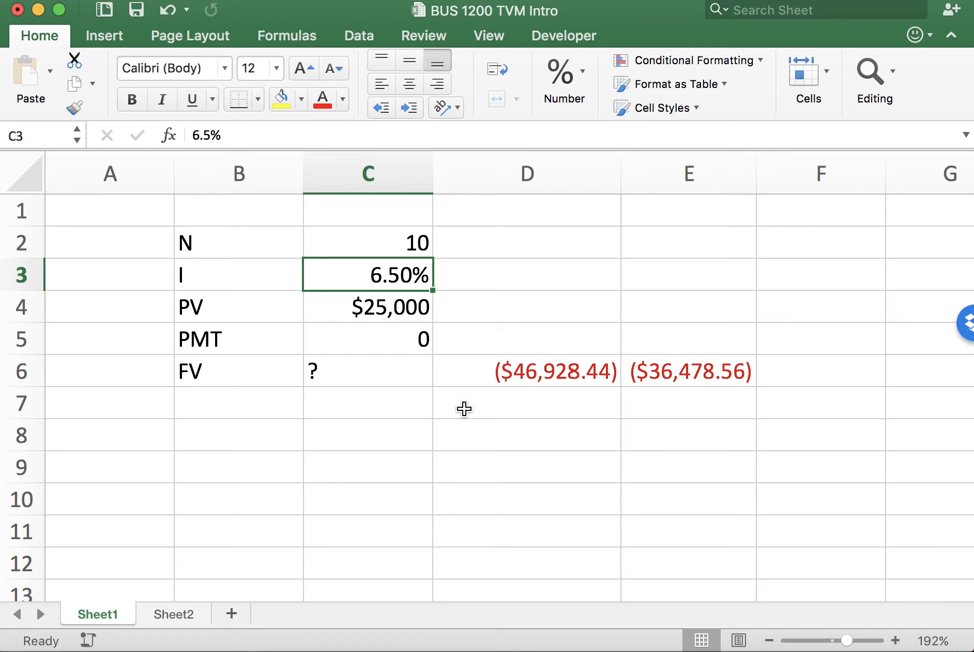
Change the rate argument of the hard-coded FV formula in E6 to 0.10
{"action": "left_click", "coordinate": [685, 370]}
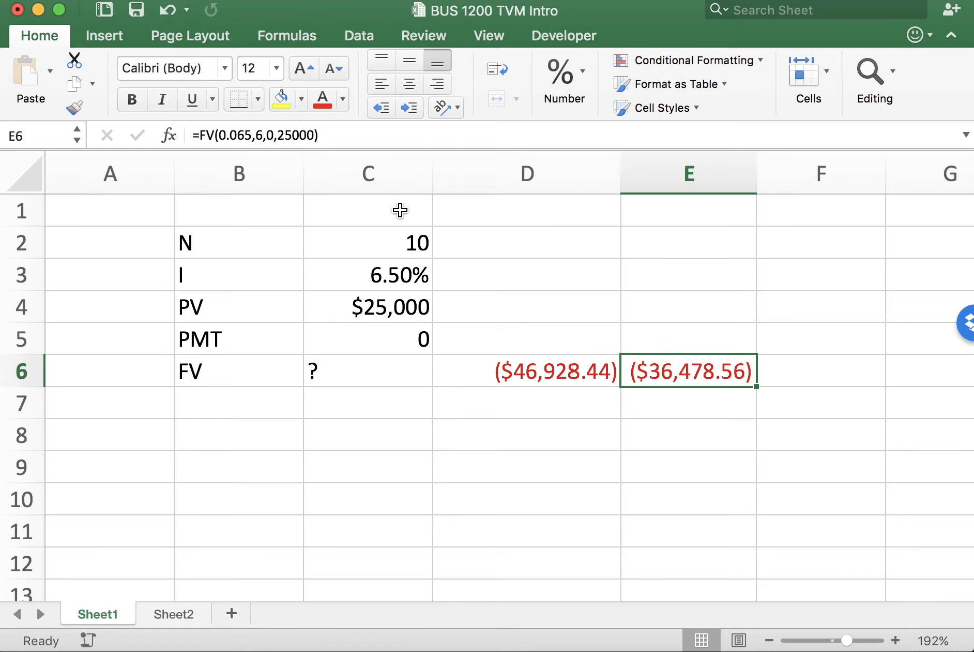
{"action": "left_click", "coordinate": [237, 135]}
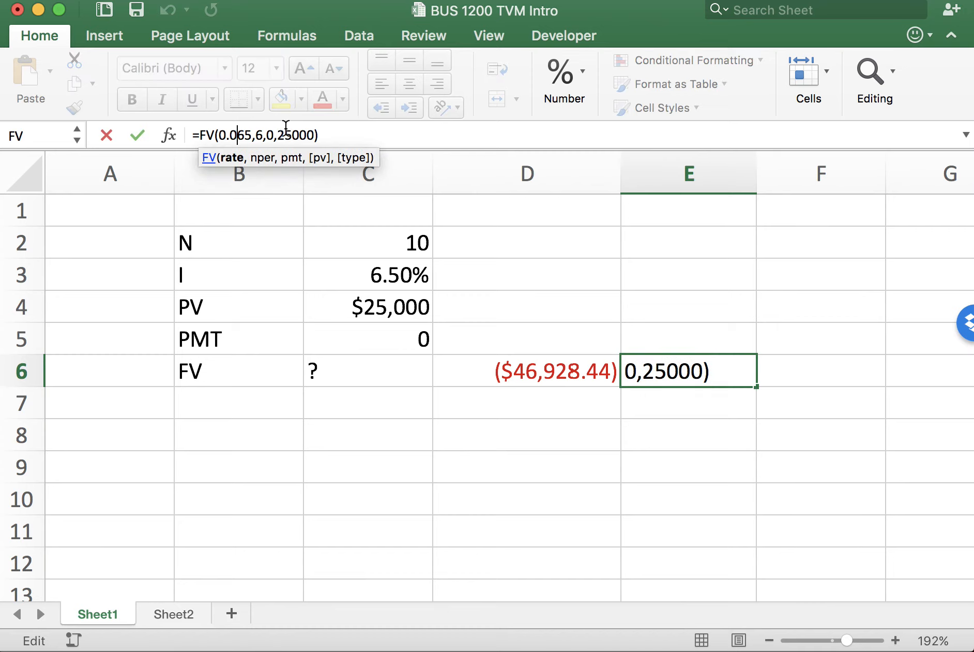
{"action": "key", "text": "BackSpace"}
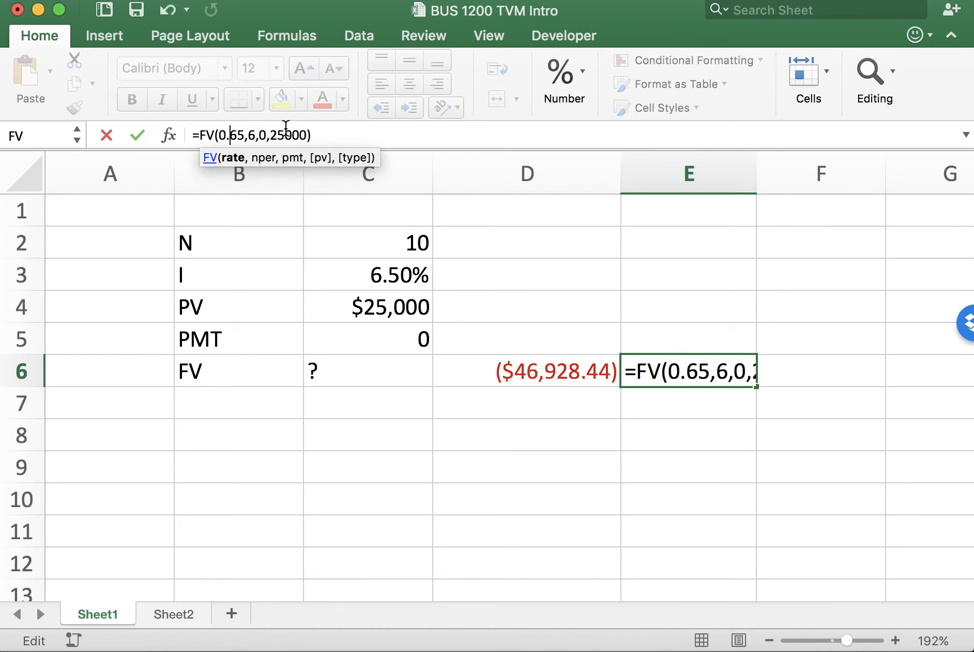
{"action": "key", "text": "Delete"}
{"action": "key", "text": "Delete"}
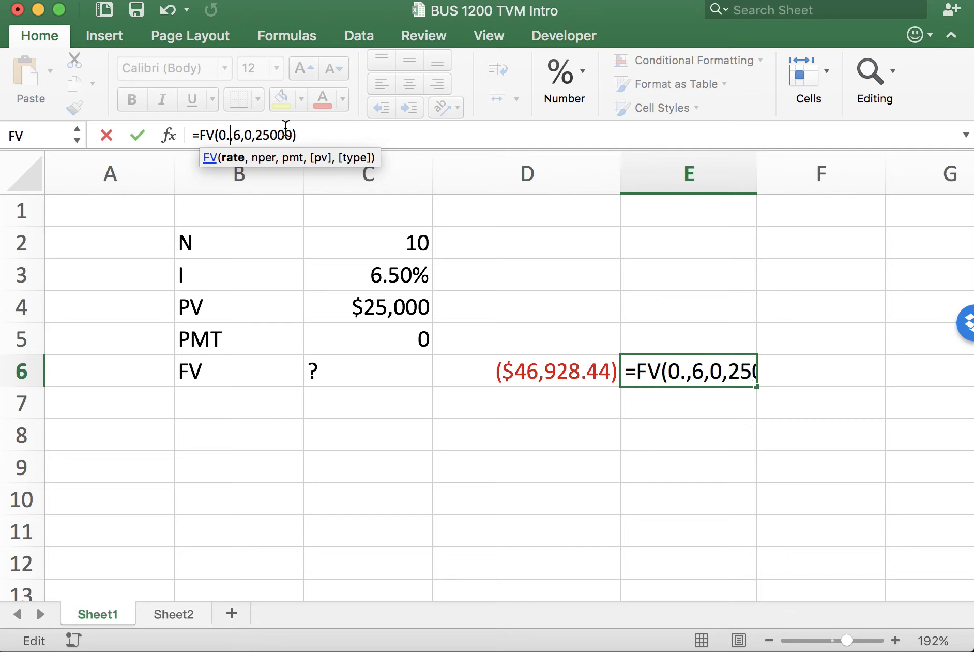
{"action": "type", "text": "10"}
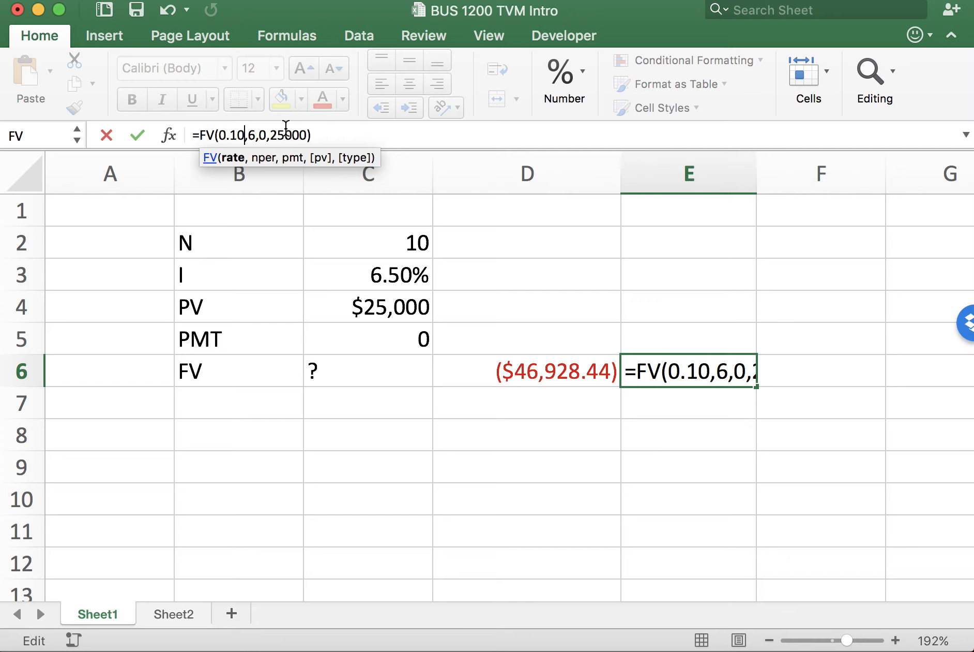
{"action": "key", "text": "Return"}
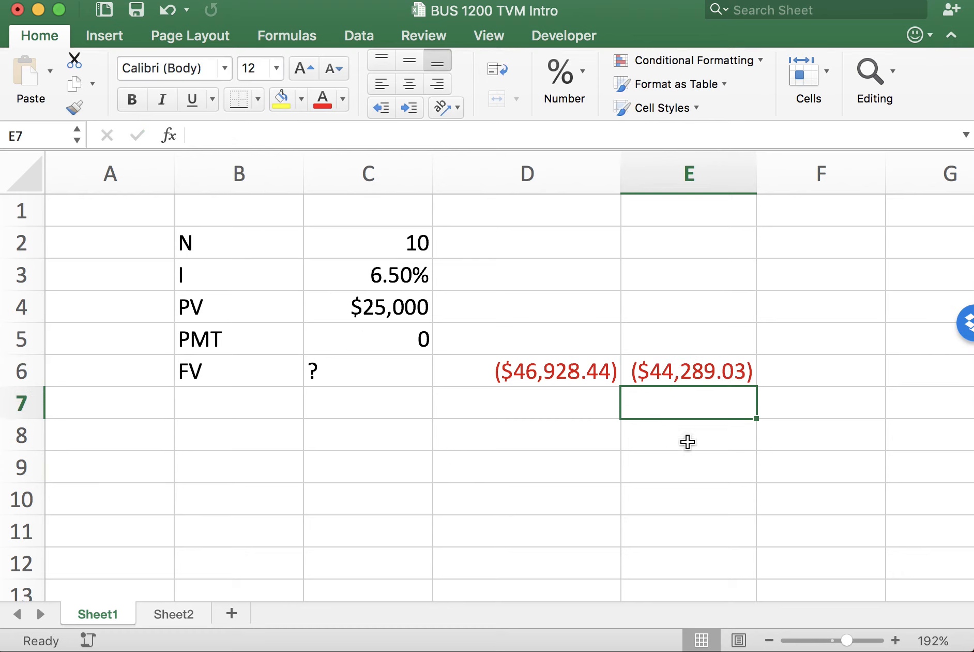
Edit the FV formula in E6 to use a rate of 0.065 and 10 periods, giving =FV(0.065,10,0,25000)
{"action": "left_click", "coordinate": [717, 372]}
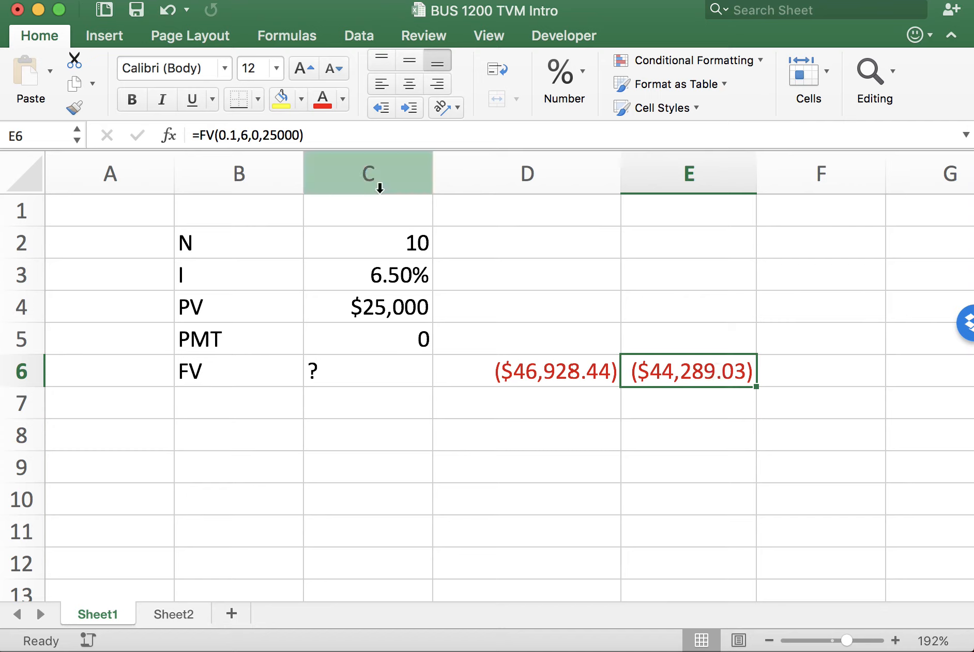
{"action": "left_click", "coordinate": [234, 136]}
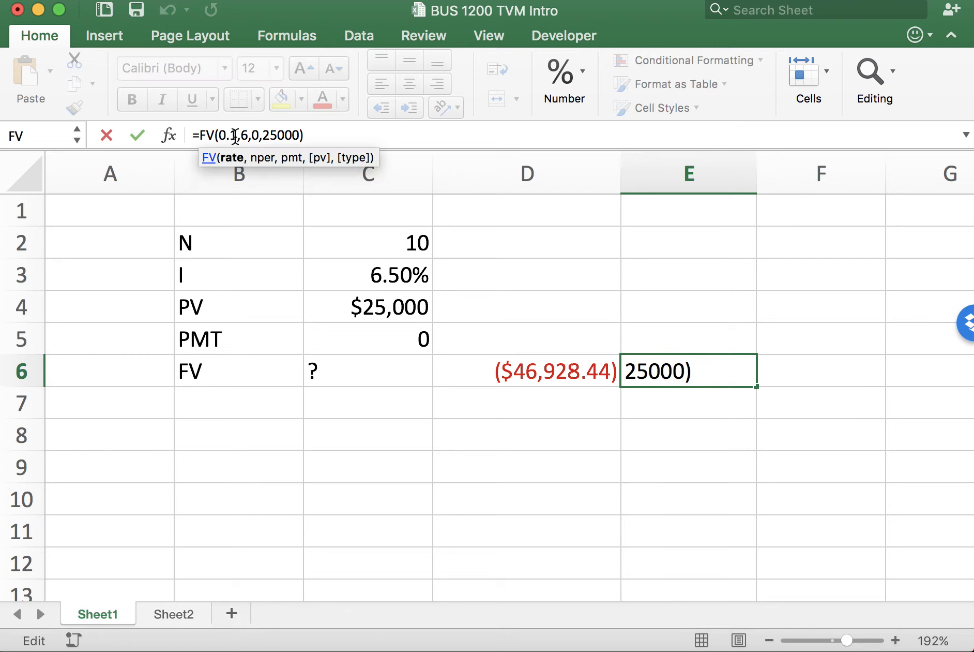
{"action": "key", "text": "BackSpace"}
{"action": "type", "text": ".0"}
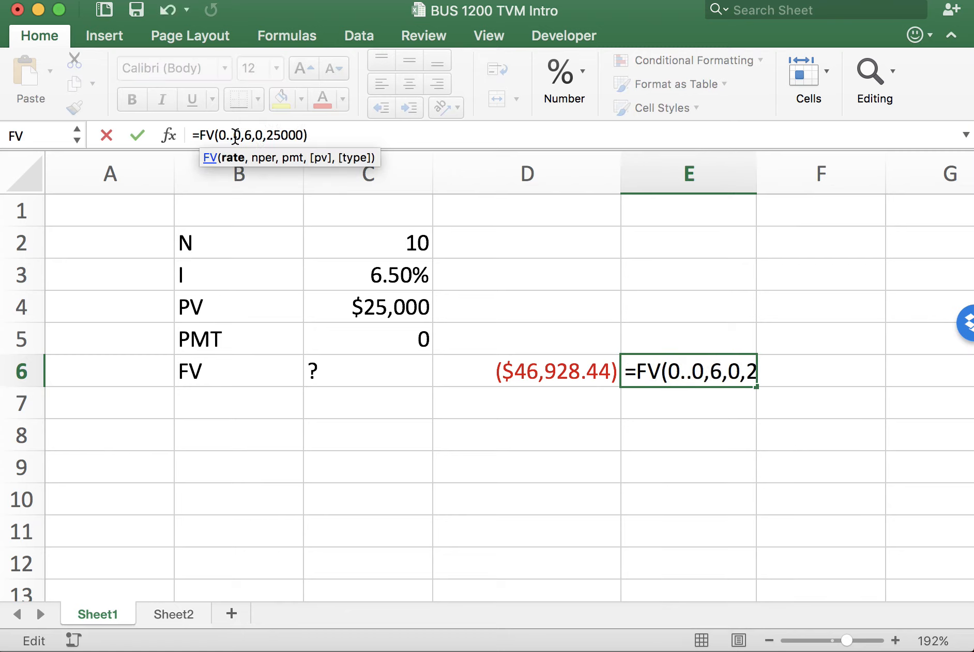
{"action": "key", "text": "BackSpace"}
{"action": "key", "text": "BackSpace"}
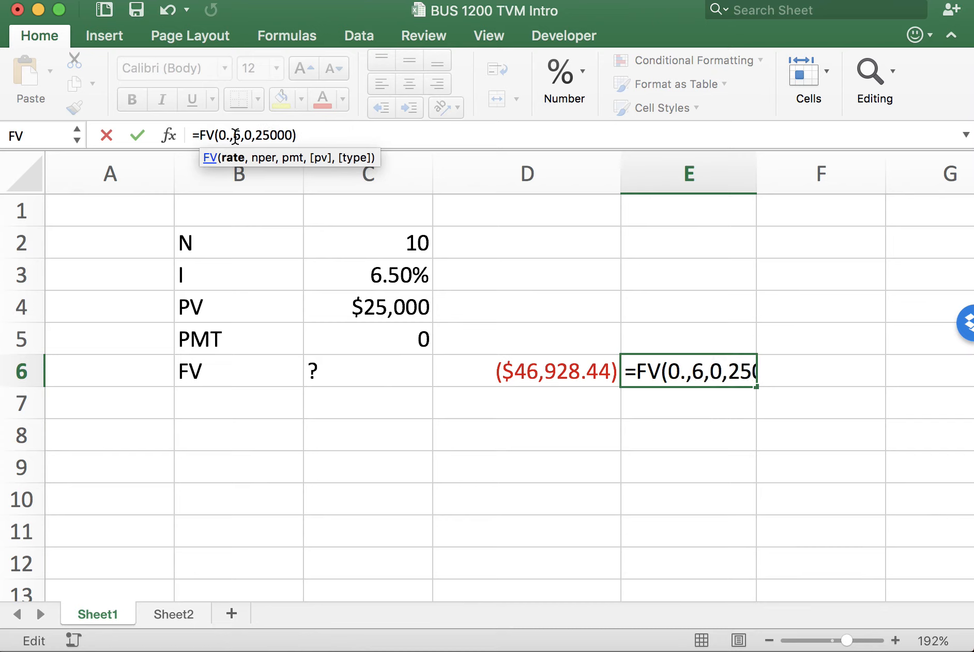
{"action": "type", "text": "065"}
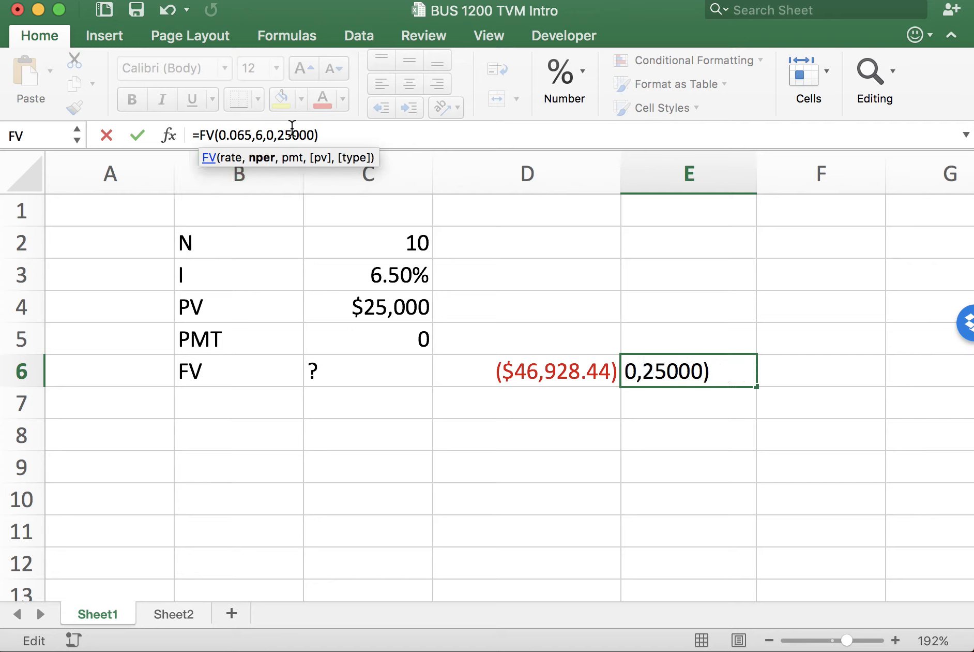
{"action": "key", "text": "Delete"}
{"action": "type", "text": "10"}
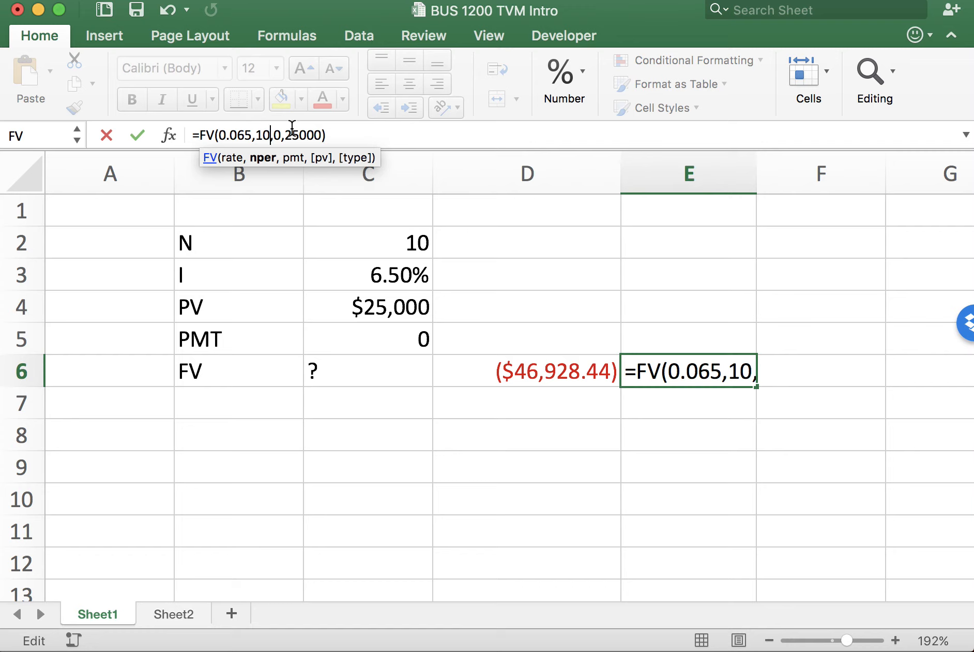
{"action": "key", "text": "Return"}
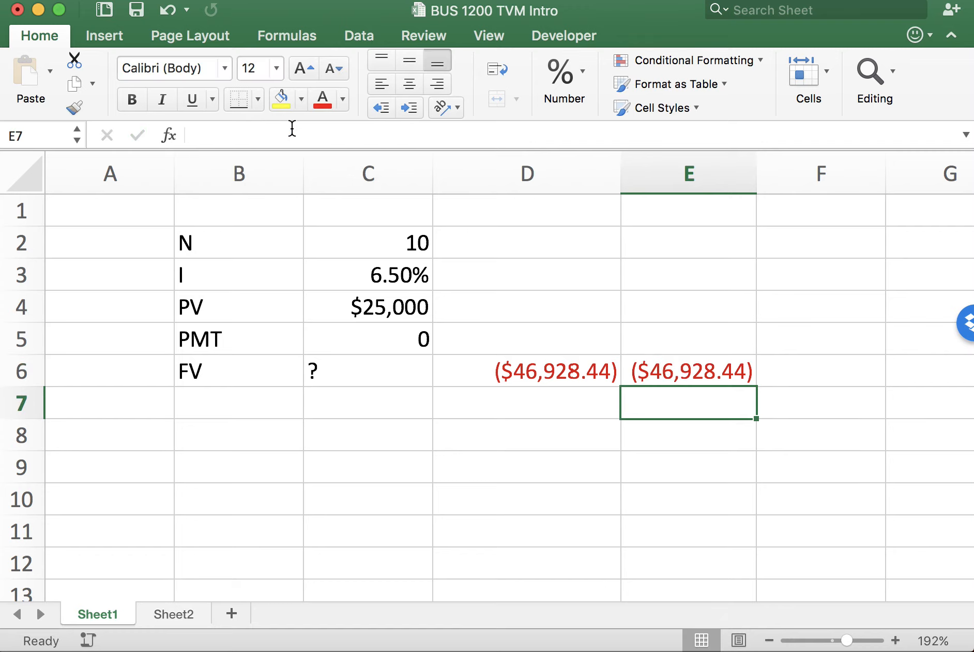
Select E6 to review its hard-coded FV formula and compare its result with the cell-referenced one in D6
{"action": "left_click", "coordinate": [683, 374]}
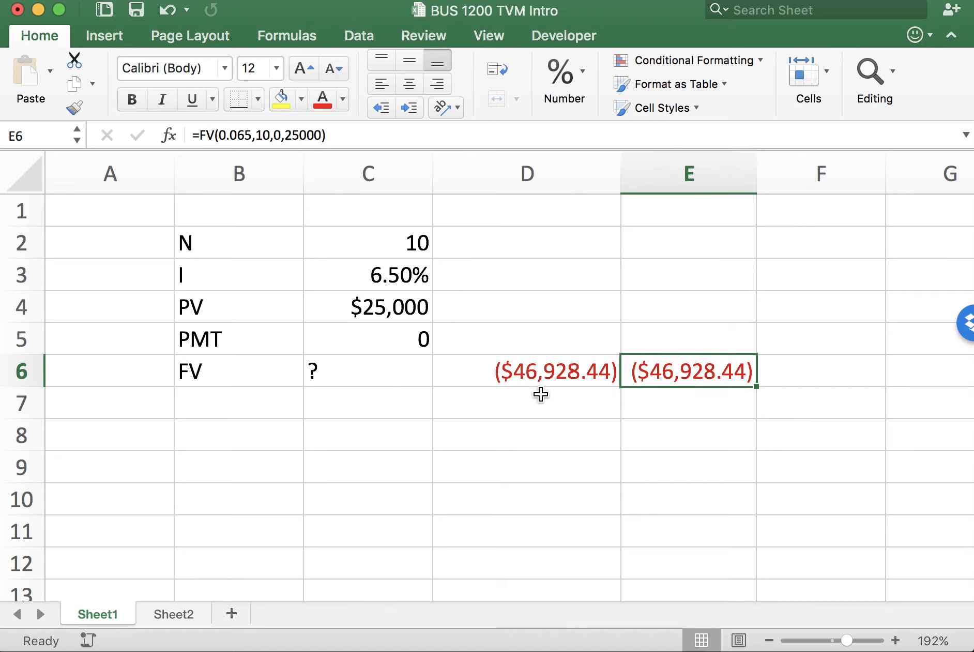
{"action": "left_click", "coordinate": [536, 414]}
{"action": "left_click", "coordinate": [689, 377]}
{"action": "left_click", "coordinate": [523, 470]}
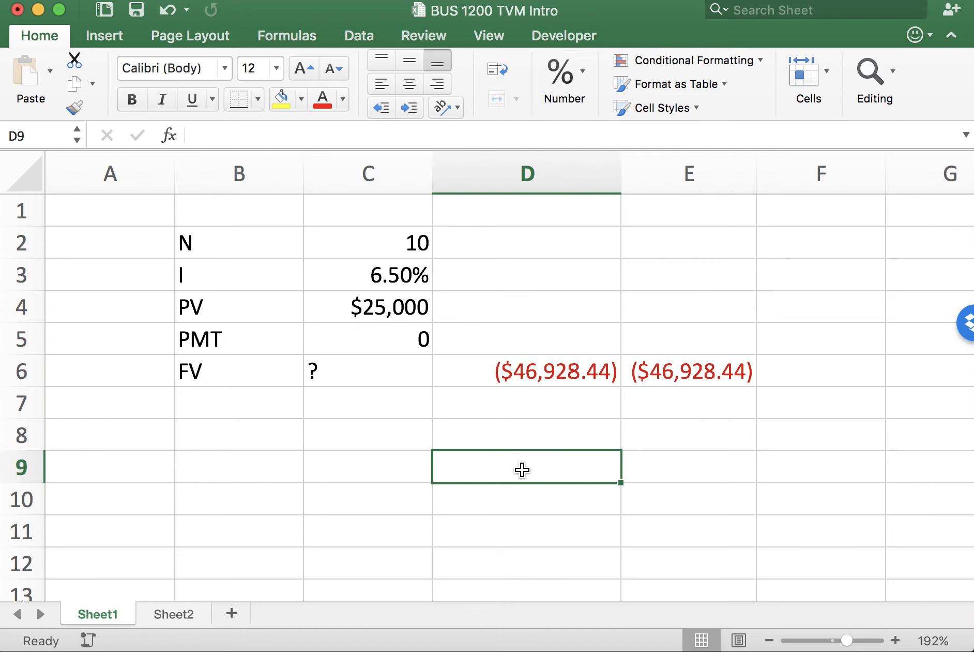
{"action": "left_click", "coordinate": [715, 375]}
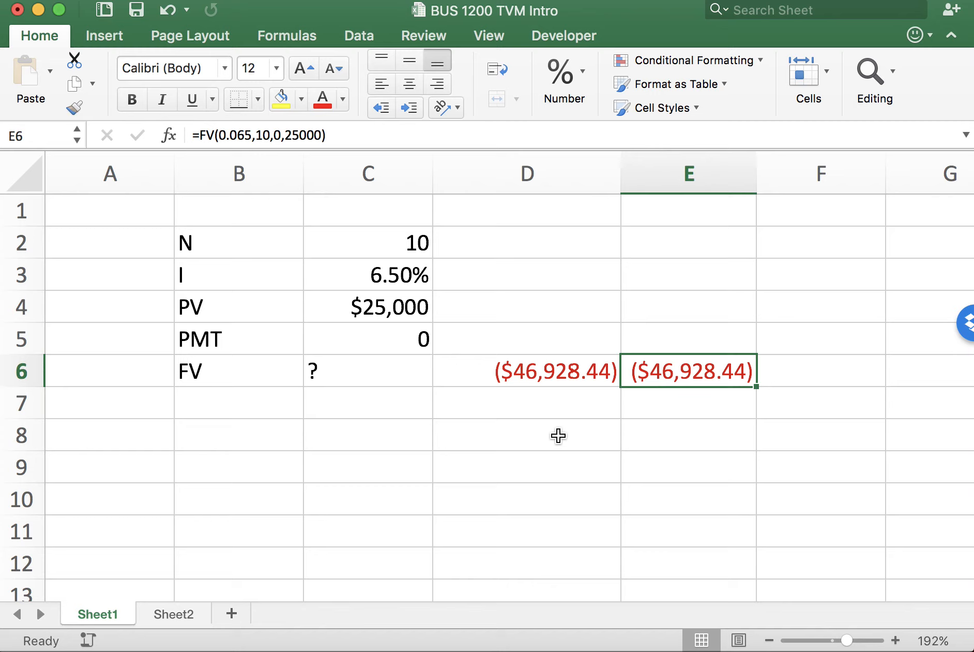
Review the input values for N, I, PV and PMT in C2 through C5
{"action": "left_click", "coordinate": [408, 241]}
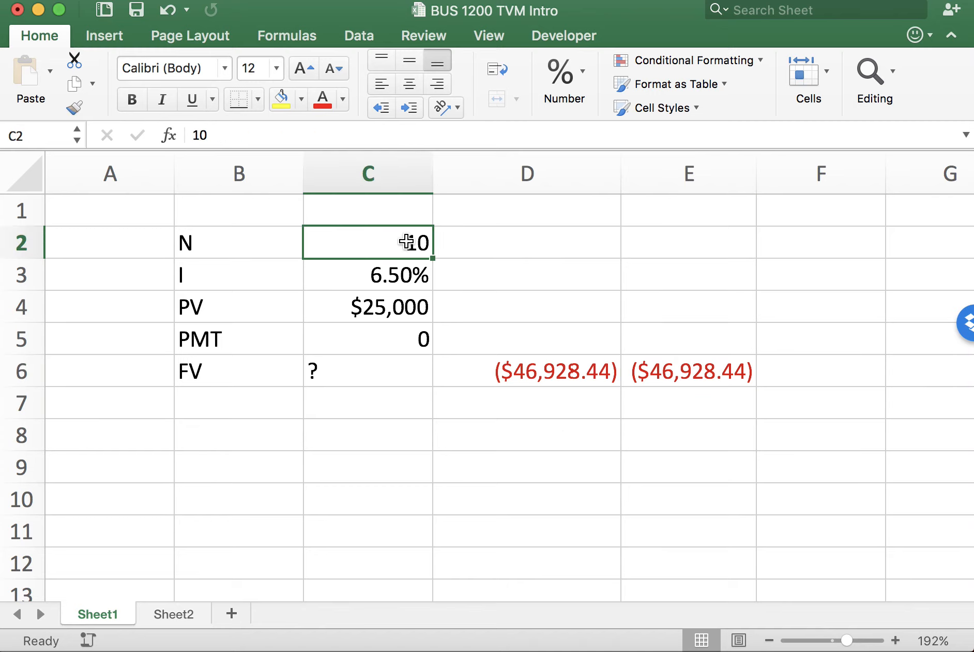
{"action": "key", "text": "Down"}
{"action": "key", "text": "Down"}
{"action": "key", "text": "Down"}
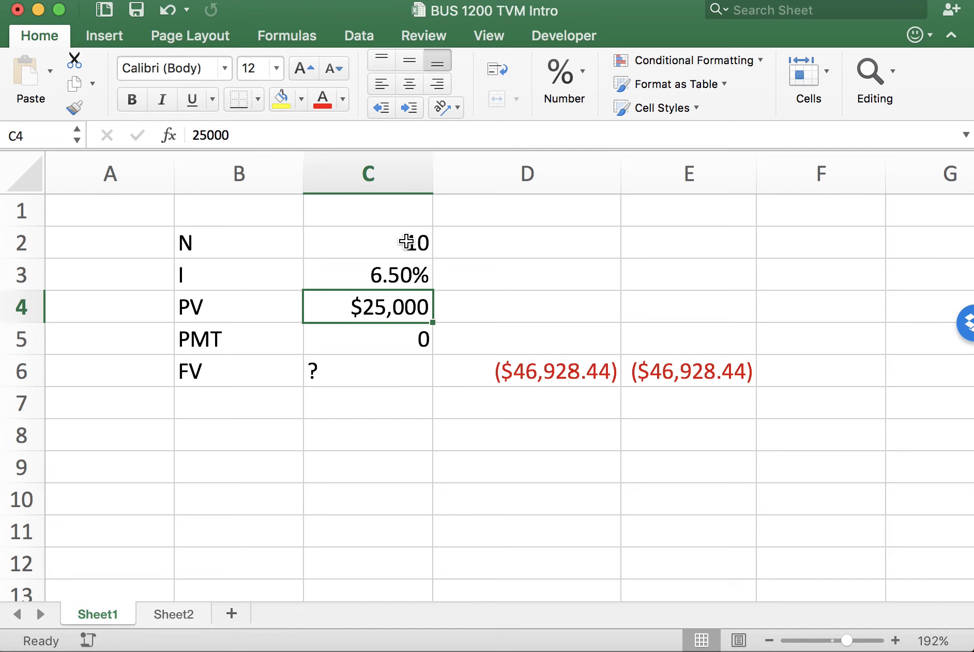
{"action": "key", "text": "Down"}
{"action": "key", "text": "Up"}
{"action": "key", "text": "Up"}
{"action": "key", "text": "Up"}
{"action": "key", "text": "Up"}
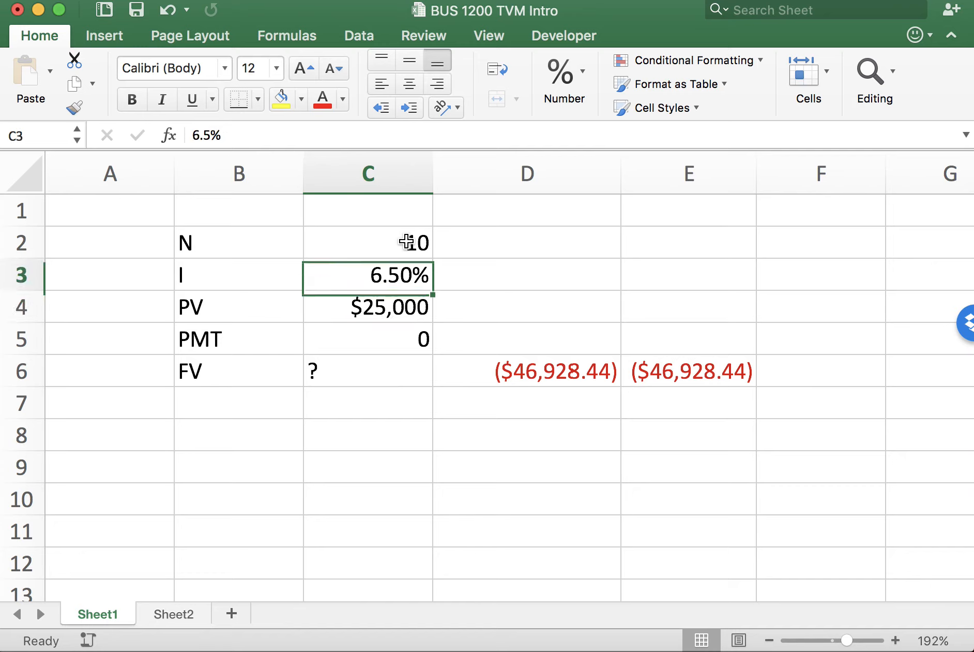
Compare the cell-referenced FV formula in D6 with the hard-coded FV formula in E6
{"action": "left_click", "coordinate": [521, 373]}
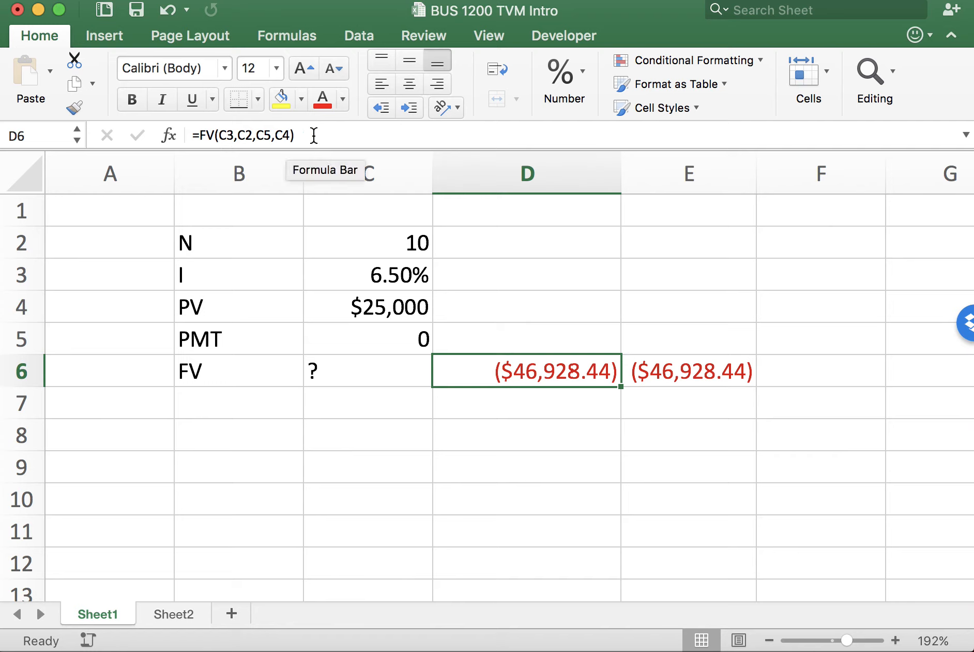
{"action": "left_click", "coordinate": [602, 521]}
{"action": "left_click", "coordinate": [714, 376]}
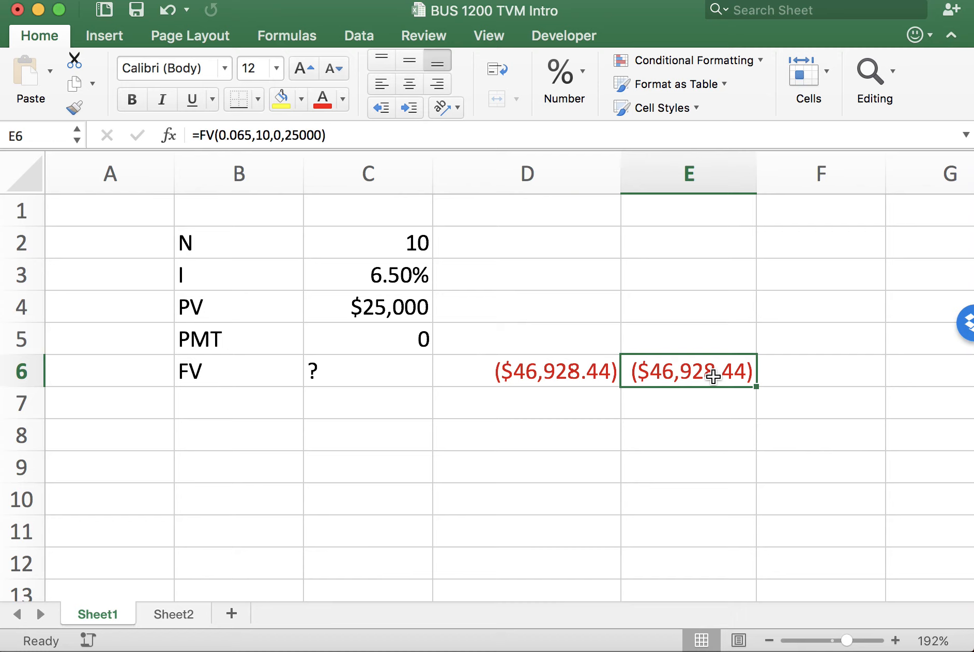
{"action": "left_click", "coordinate": [574, 431]}
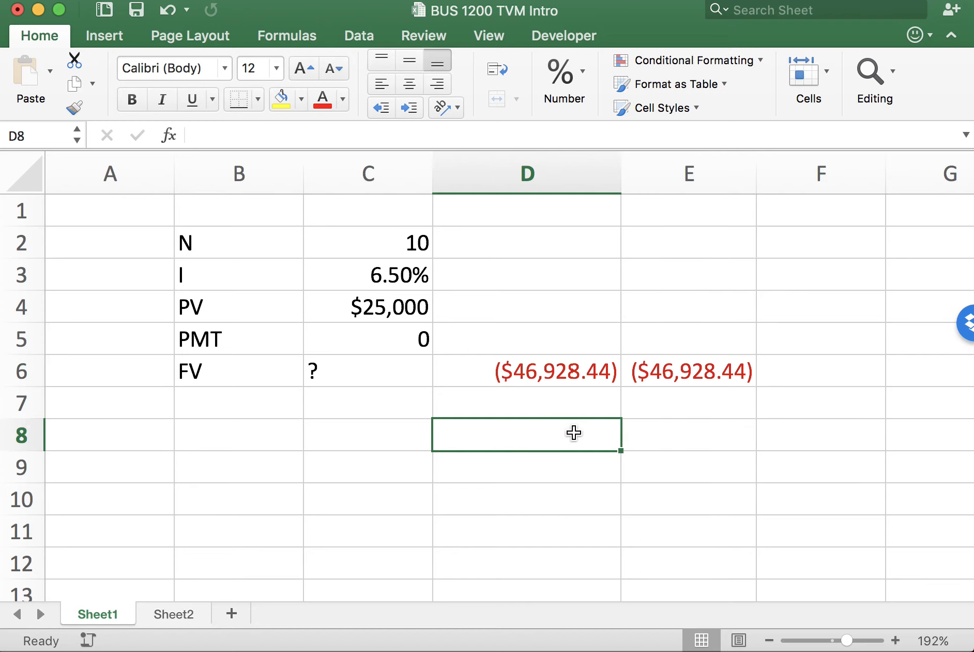
{"action": "left_click", "coordinate": [549, 369]}
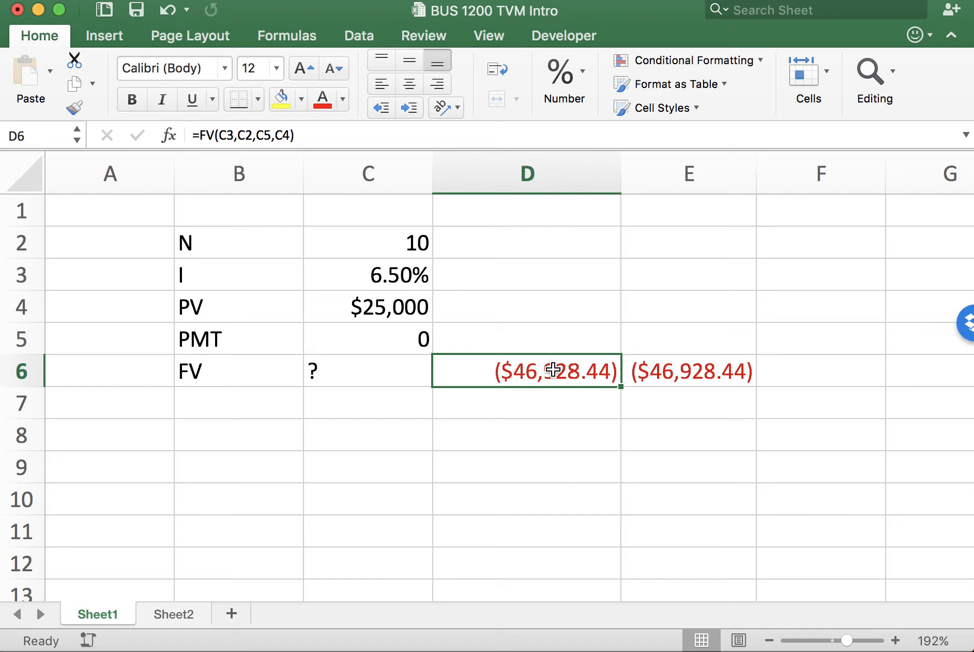
{"action": "left_click", "coordinate": [554, 441]}
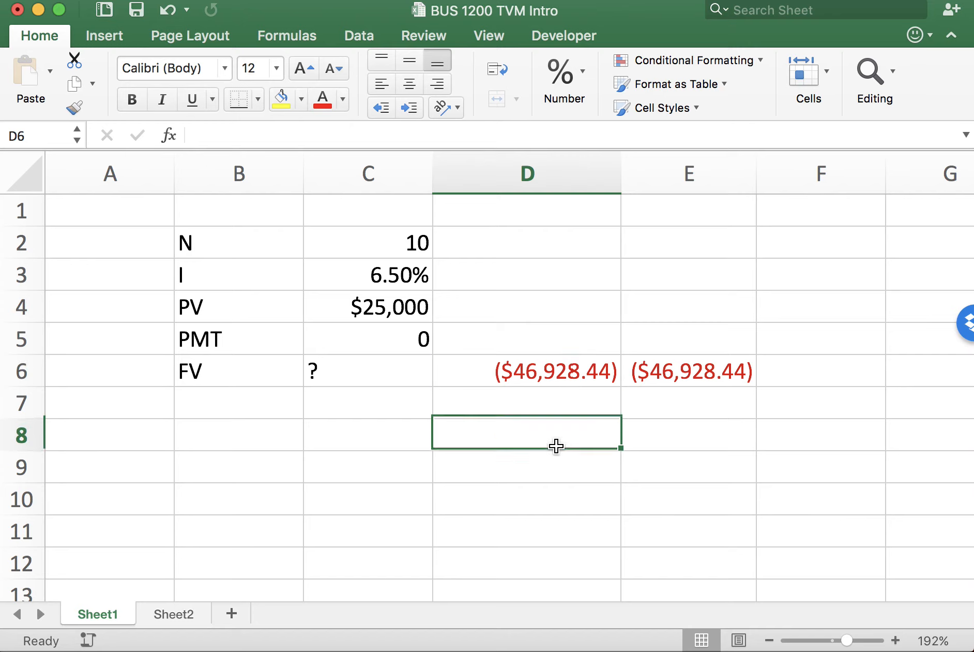
{"action": "left_click", "coordinate": [704, 374]}
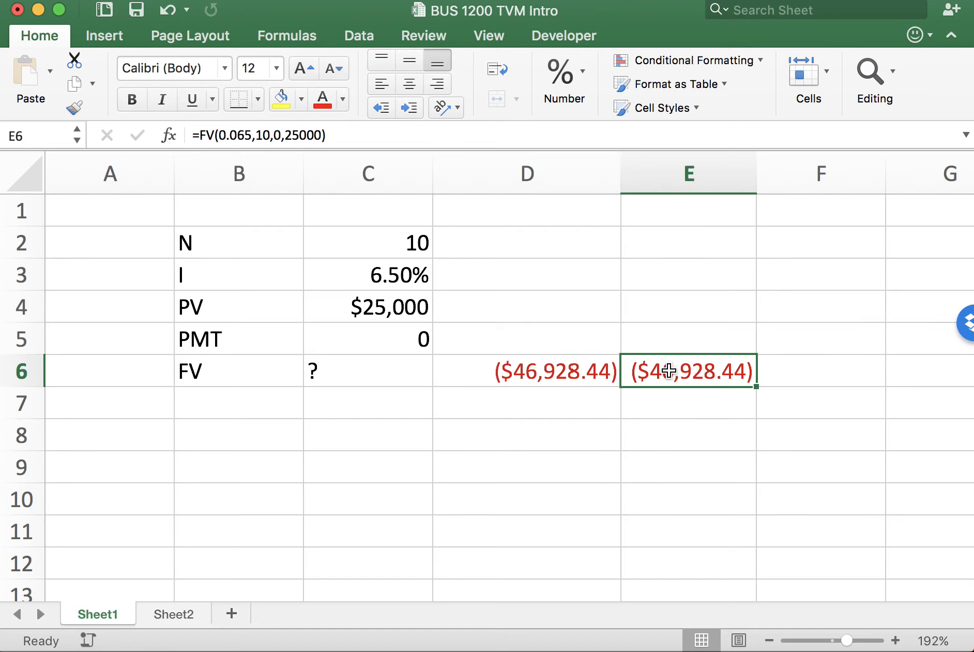
{"action": "left_click", "coordinate": [498, 439]}
Set the number of periods N in C2 to 6
{"action": "left_click", "coordinate": [378, 241]}
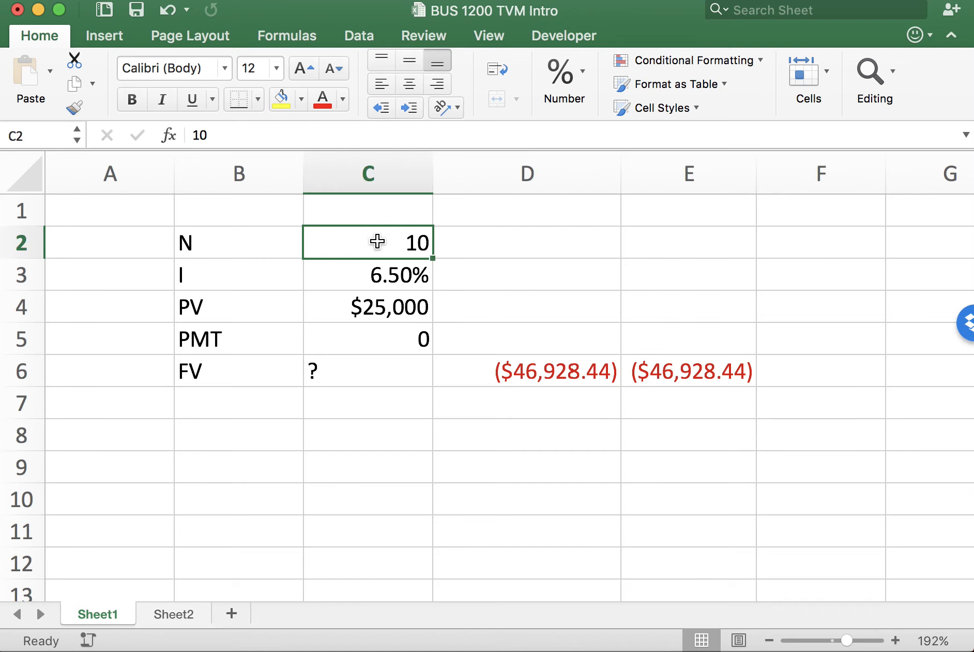
{"action": "type", "text": "6"}
{"action": "key", "text": "Return"}
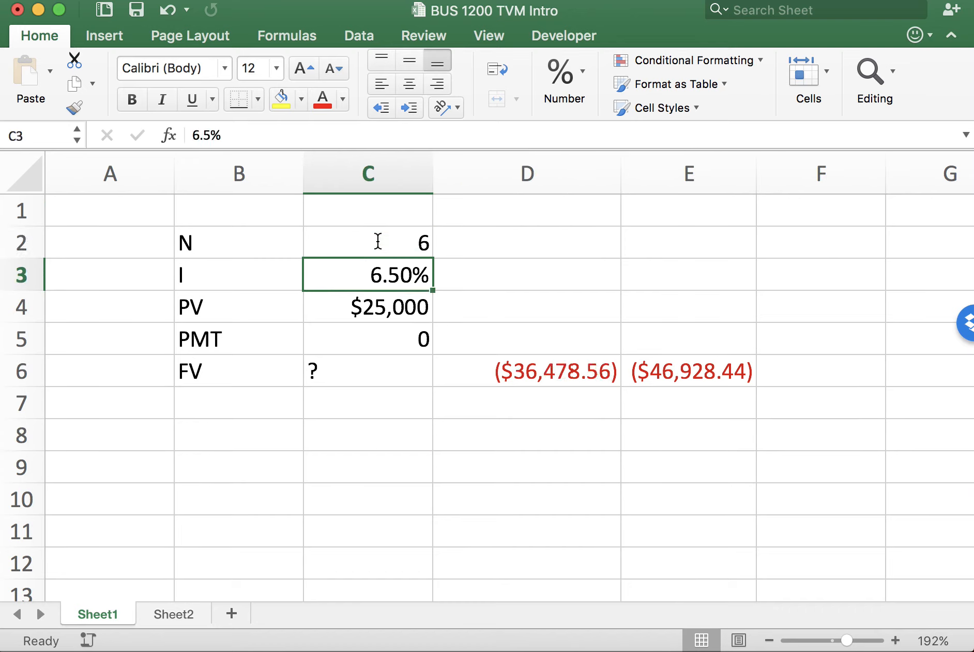
Change the number of periods in the hard-coded FV formula in E6 to 6
{"action": "left_click", "coordinate": [708, 372]}
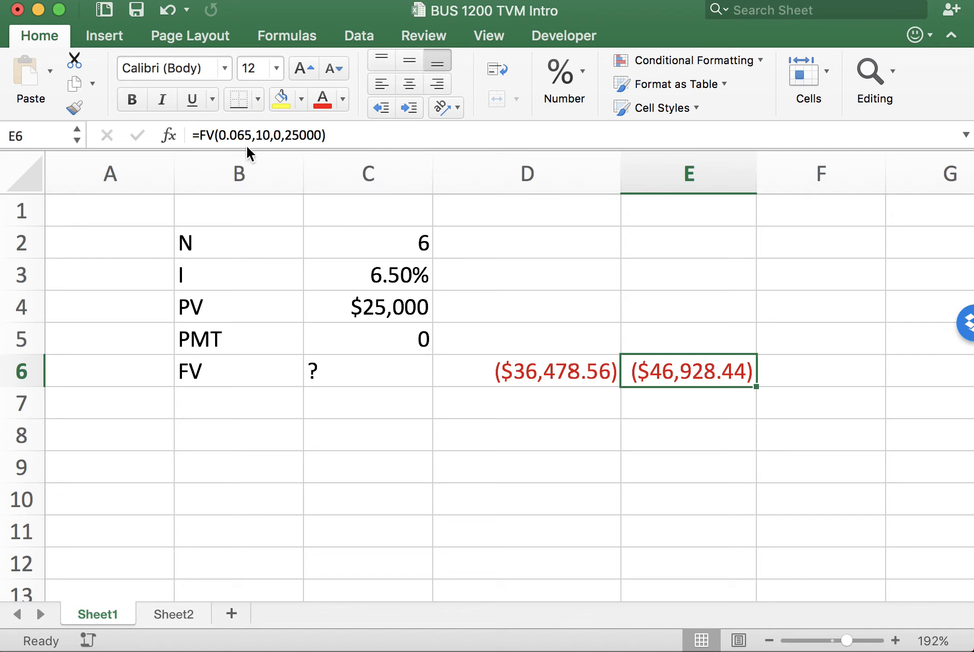
{"action": "left_click", "coordinate": [278, 135]}
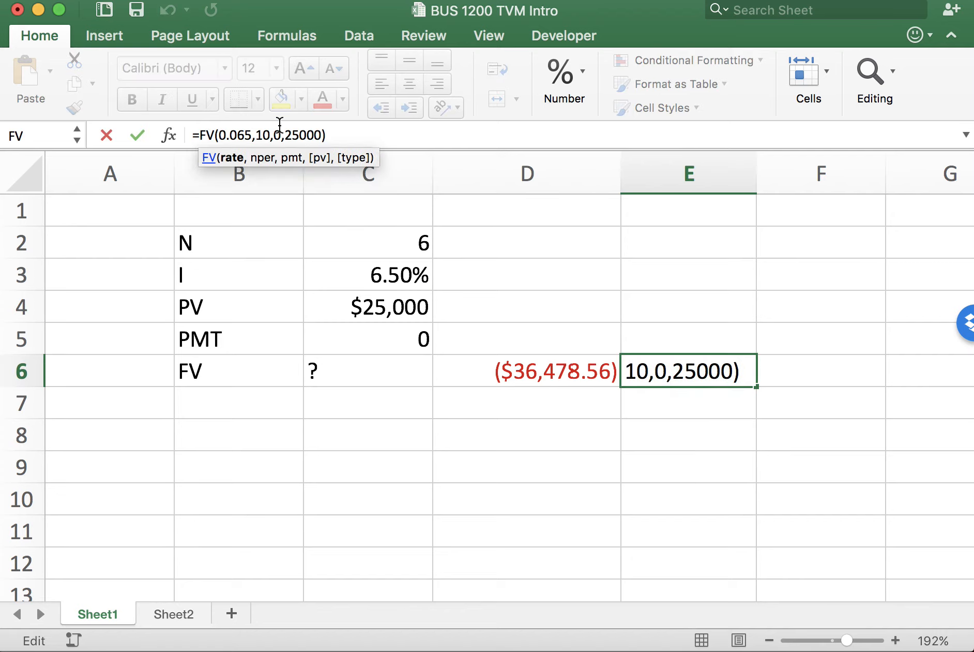
{"action": "key", "text": "Right"}
{"action": "key", "text": "Right"}
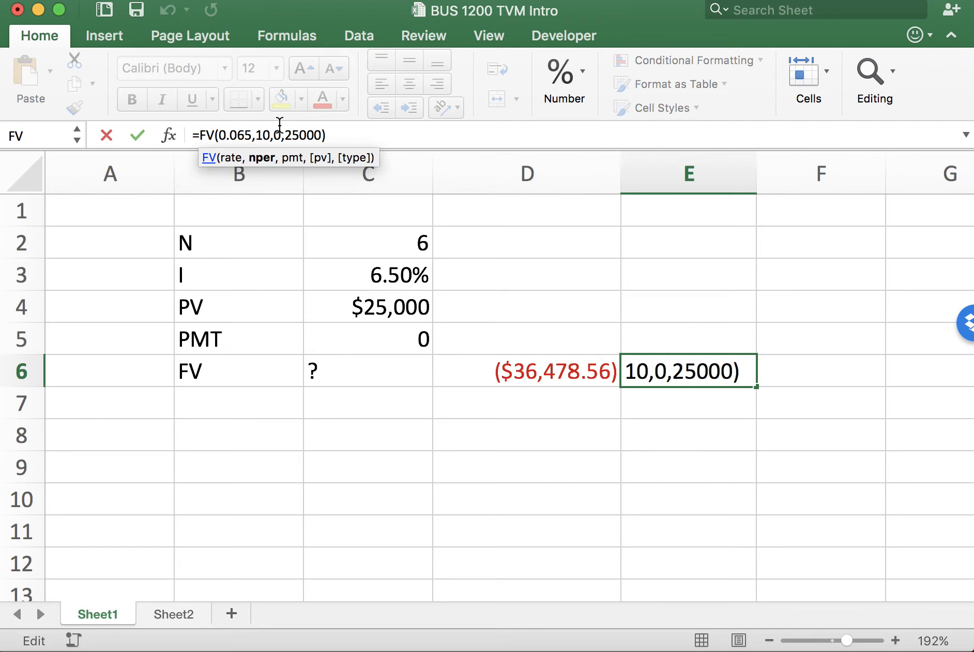
{"action": "key", "text": "Delete"}
{"action": "key", "text": "Delete"}
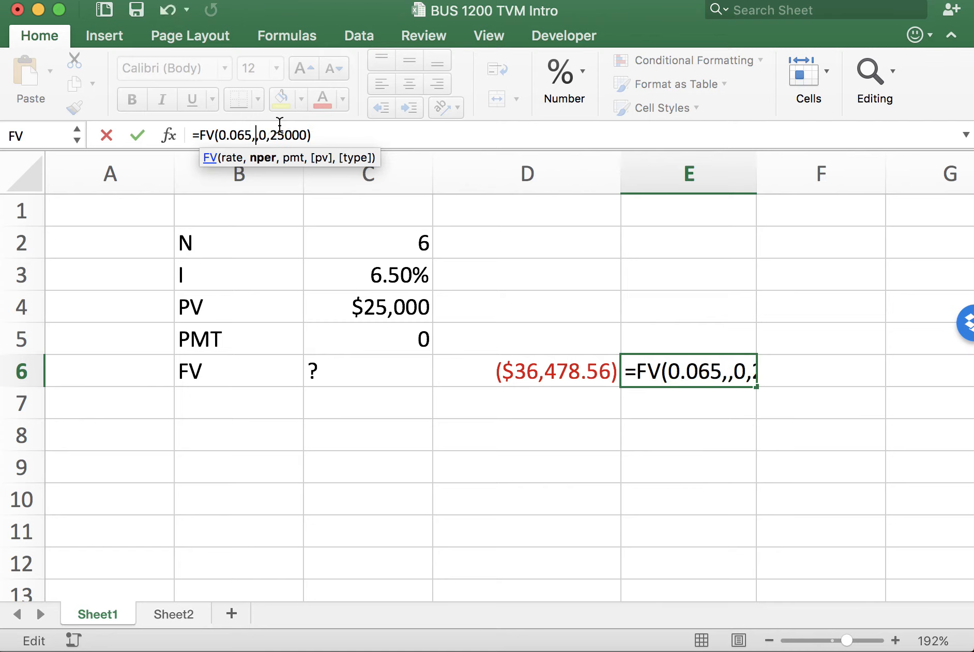
{"action": "type", "text": "6"}
{"action": "key", "text": "Return"}
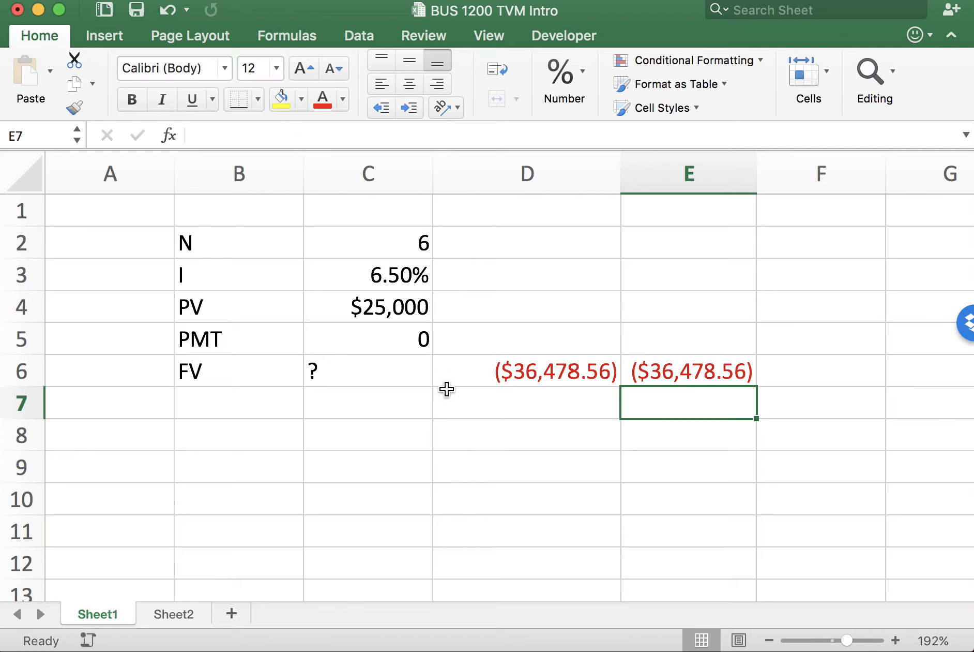
Review the cell-referenced FV formula in D6 against the input values above it
{"action": "left_click", "coordinate": [494, 434]}
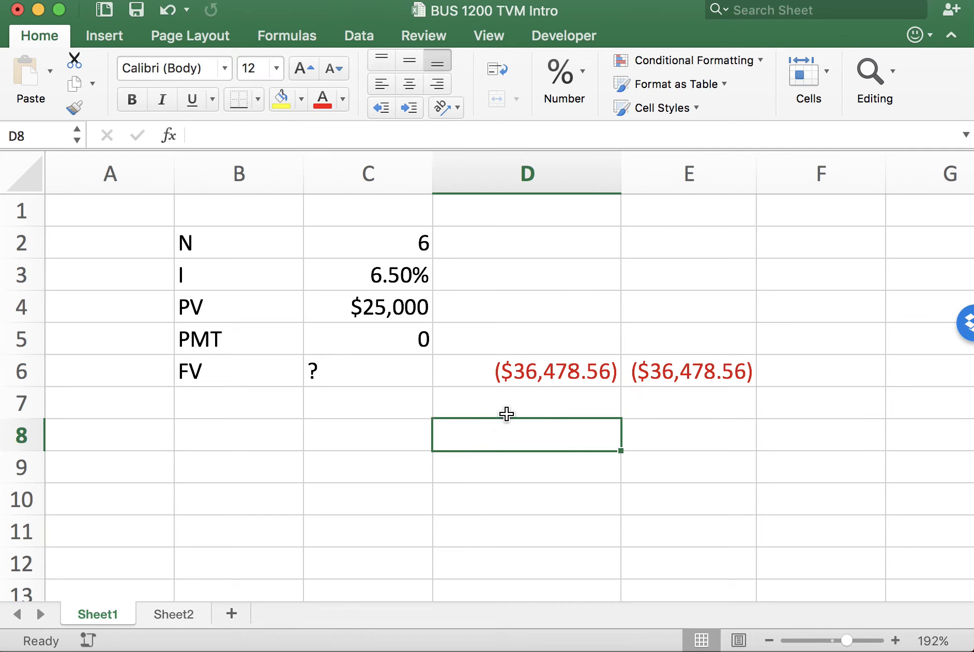
{"action": "left_click", "coordinate": [498, 361]}
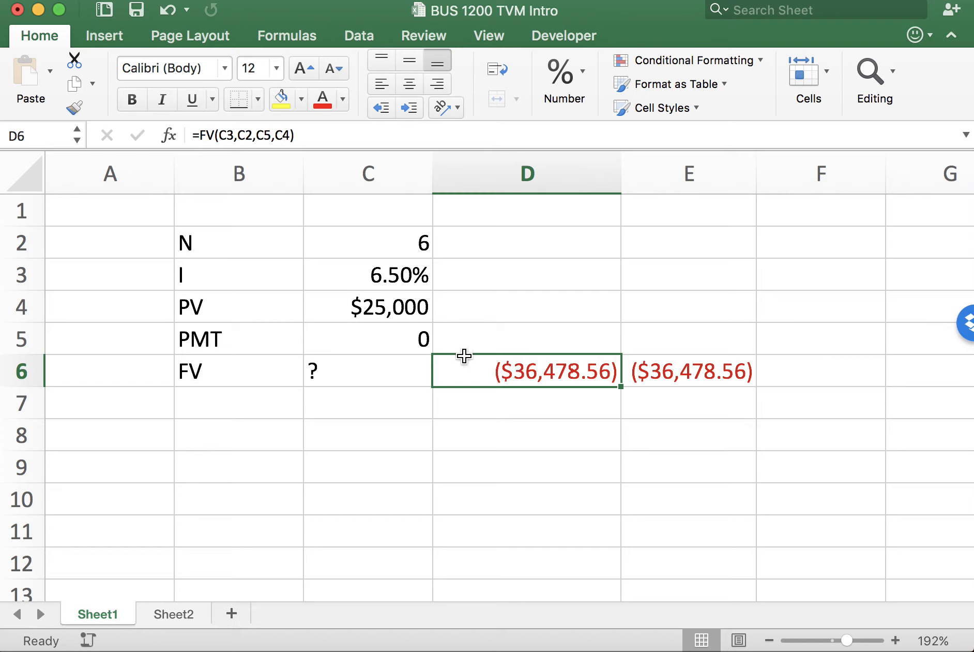
{"action": "left_click", "coordinate": [532, 437]}
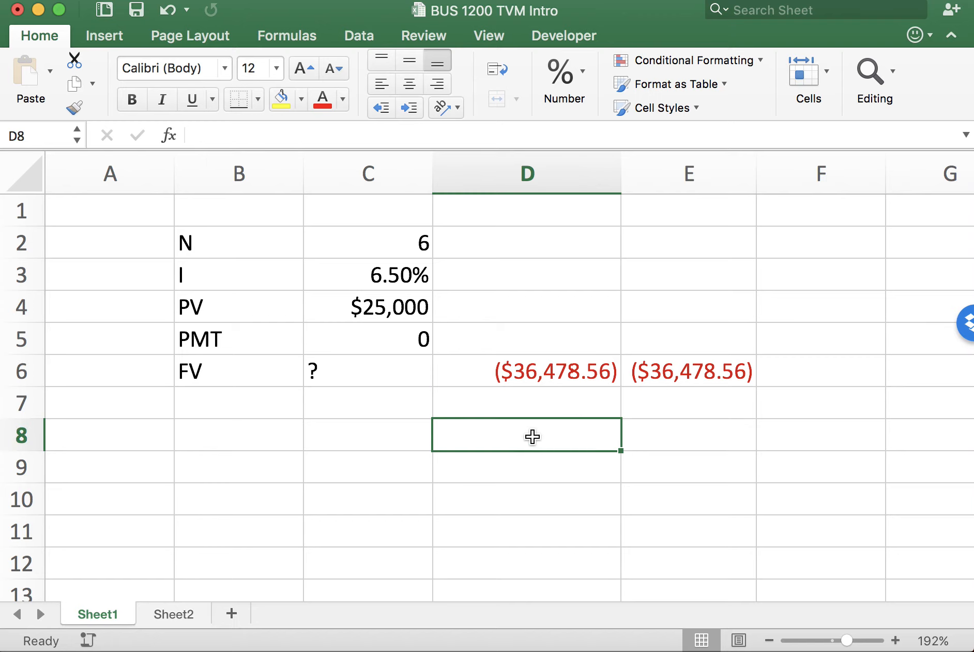
{"action": "left_click", "coordinate": [520, 404]}
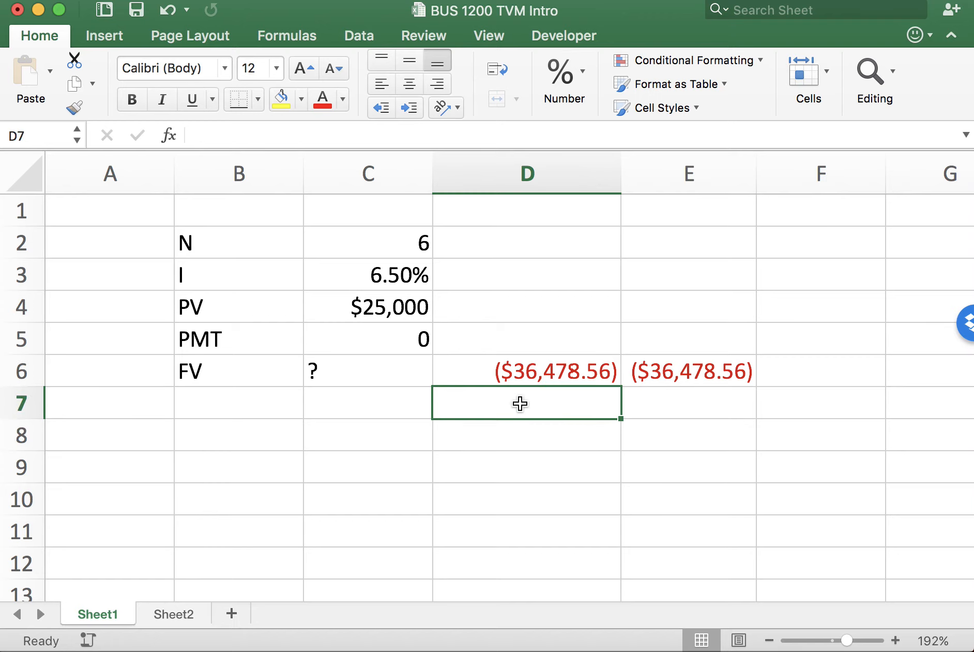
{"action": "left_click", "coordinate": [544, 371]}
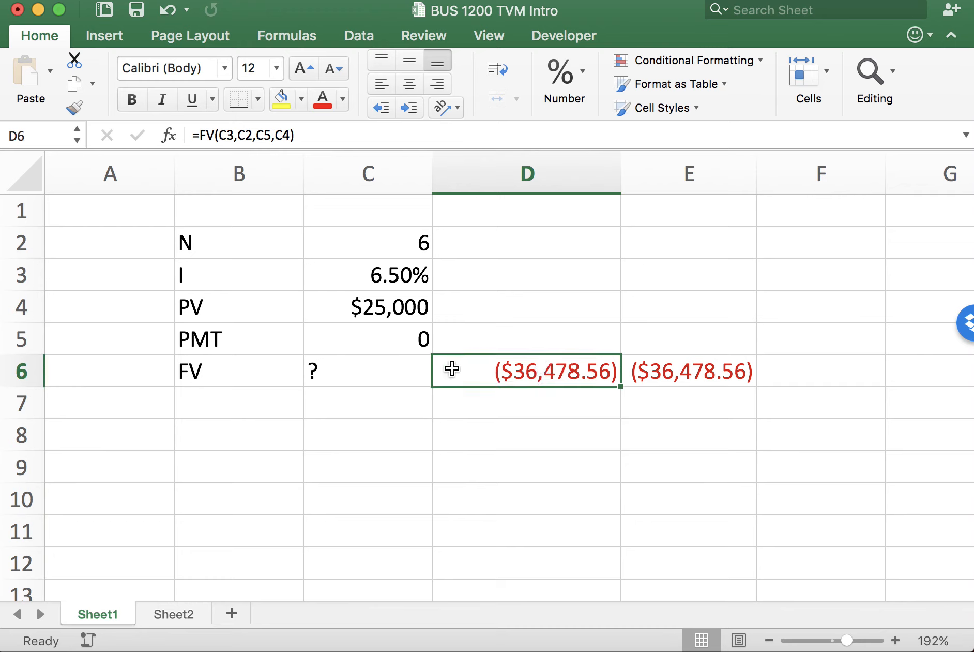
{"action": "left_click", "coordinate": [463, 328]}
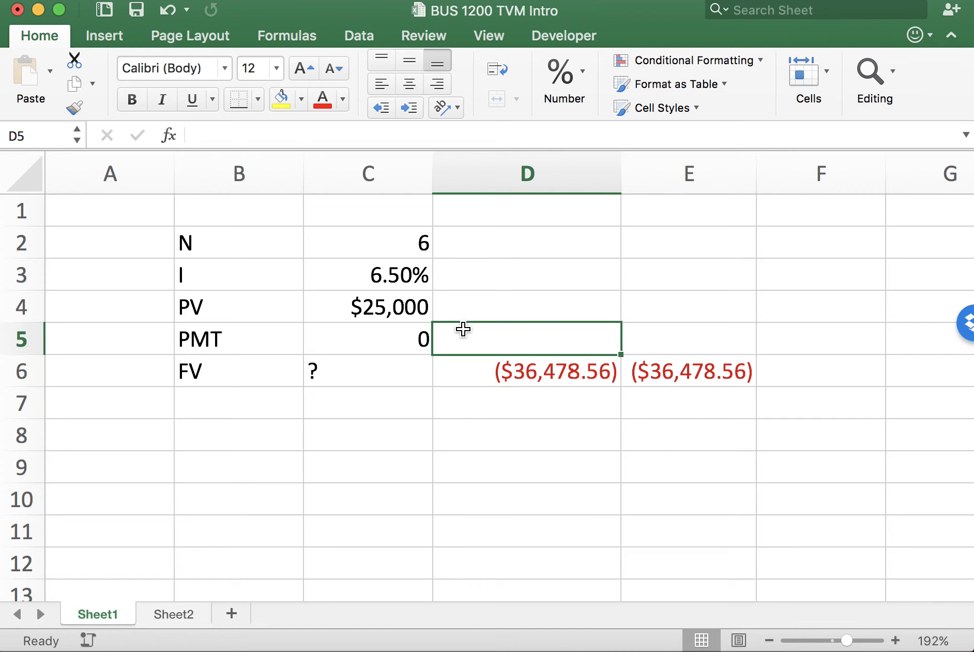
{"action": "key", "text": "Up"}
{"action": "key", "text": "Up"}
{"action": "key", "text": "Up"}
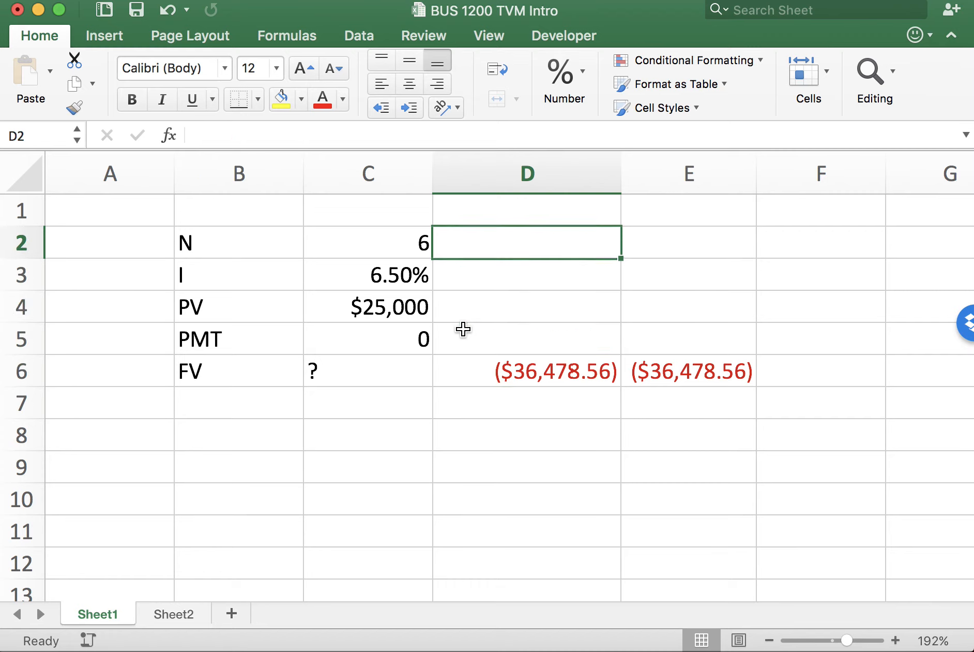
{"action": "left_click", "coordinate": [574, 371]}
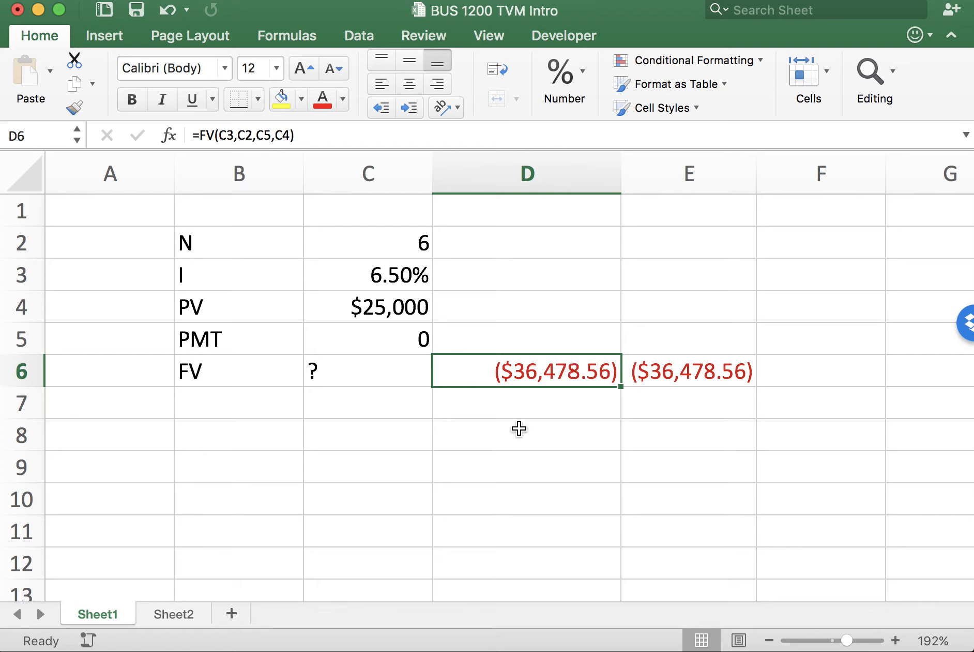
Begin an FV formula in D8 to read its argument order, and erase the function name while keeping the equals sign
{"action": "left_click", "coordinate": [519, 427]}
{"action": "type", "text": "="}
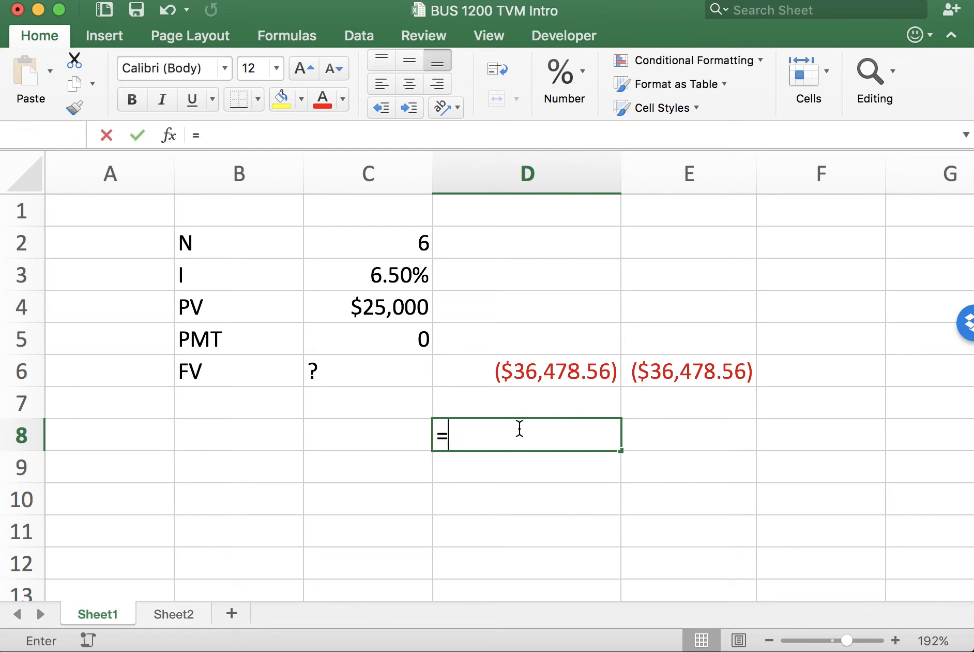
{"action": "type", "text": "fv("}
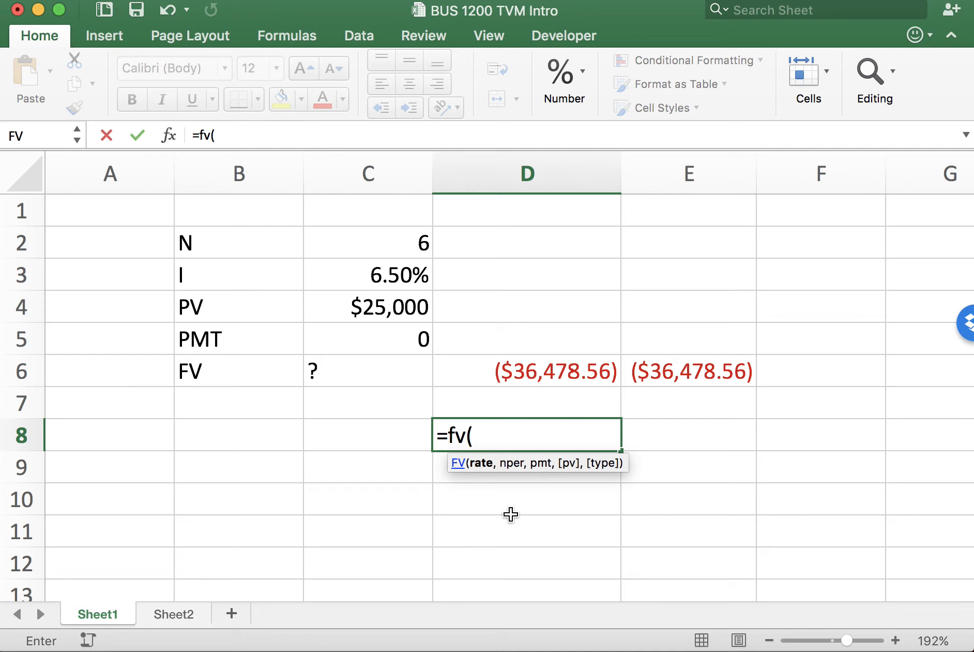
{"action": "key", "text": "BackSpace"}
{"action": "key", "text": "BackSpace"}
{"action": "key", "text": "BackSpace"}
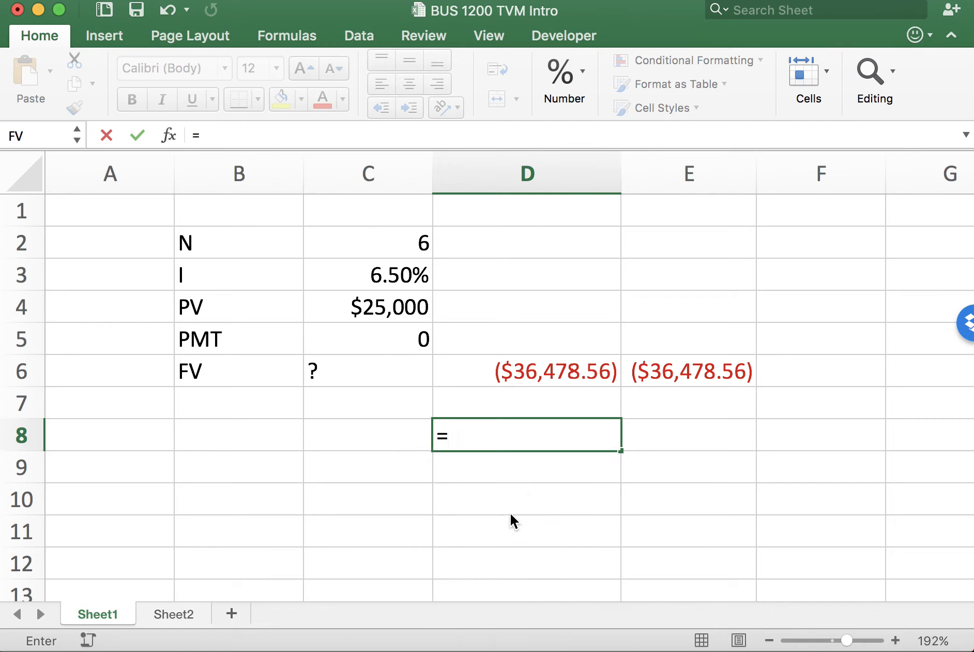
Enter the PV function name in D8 to read its argument order, and erase it again
{"action": "type", "text": "p"}
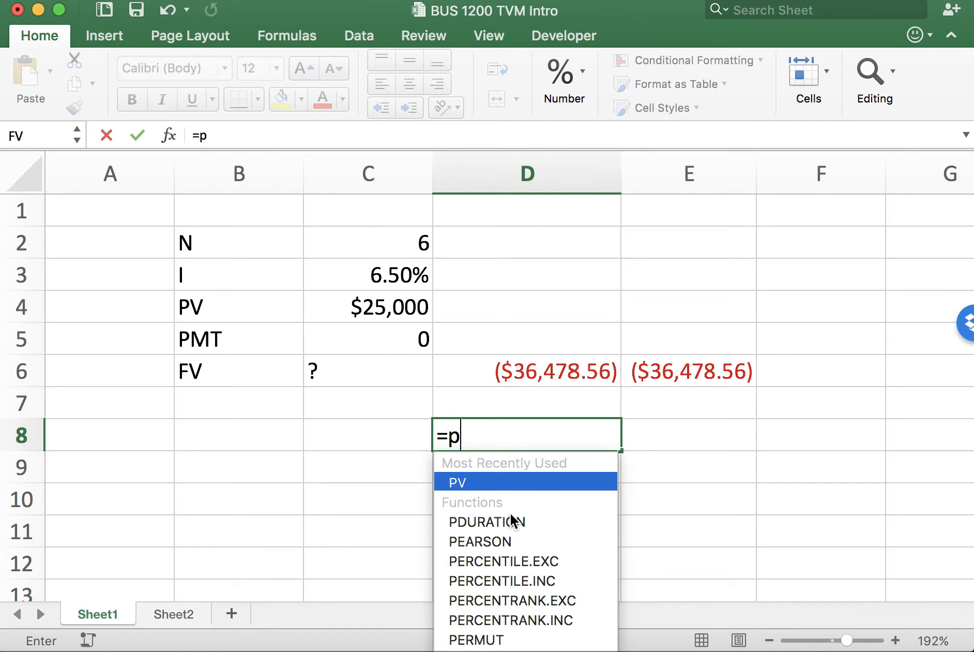
{"action": "type", "text": "v("}
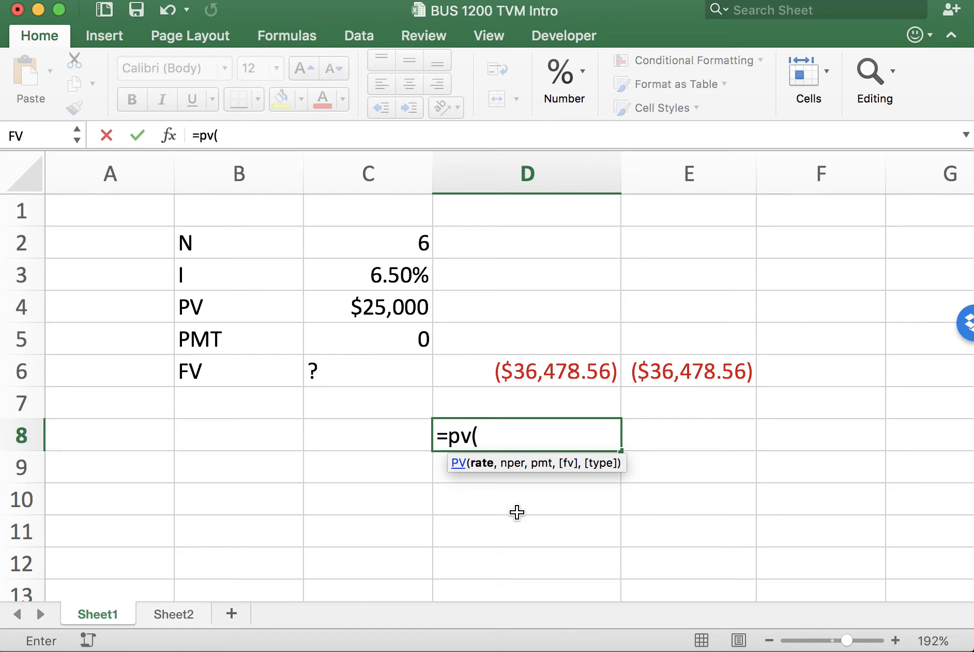
{"action": "key", "text": "BackSpace"}
{"action": "key", "text": "BackSpace"}
{"action": "key", "text": "BackSpace"}
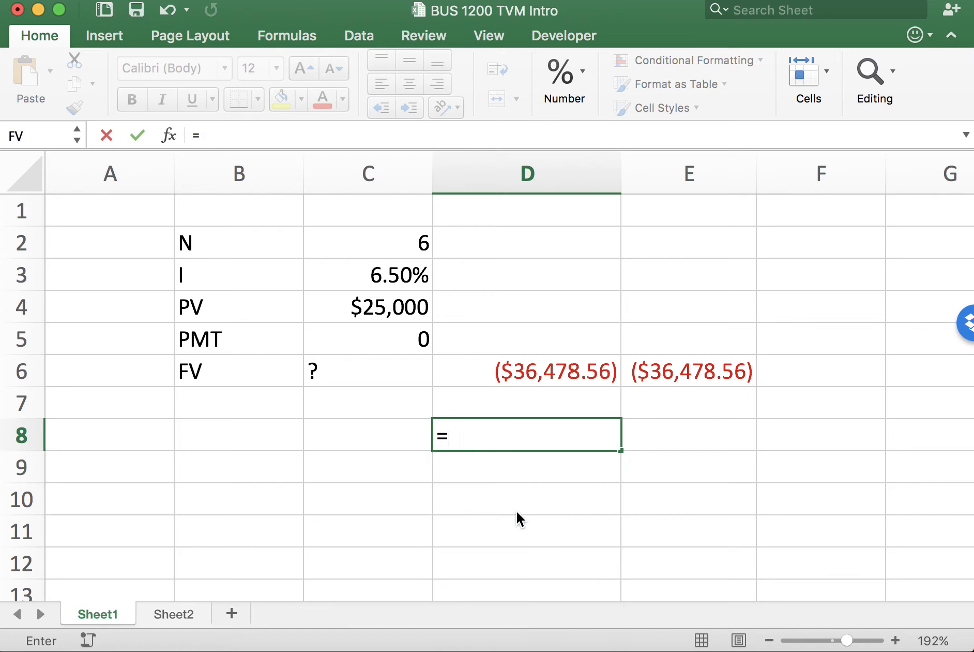
Enter the RATE function name in D8 to read its argument order, and erase it again
{"action": "type", "text": "rate"}
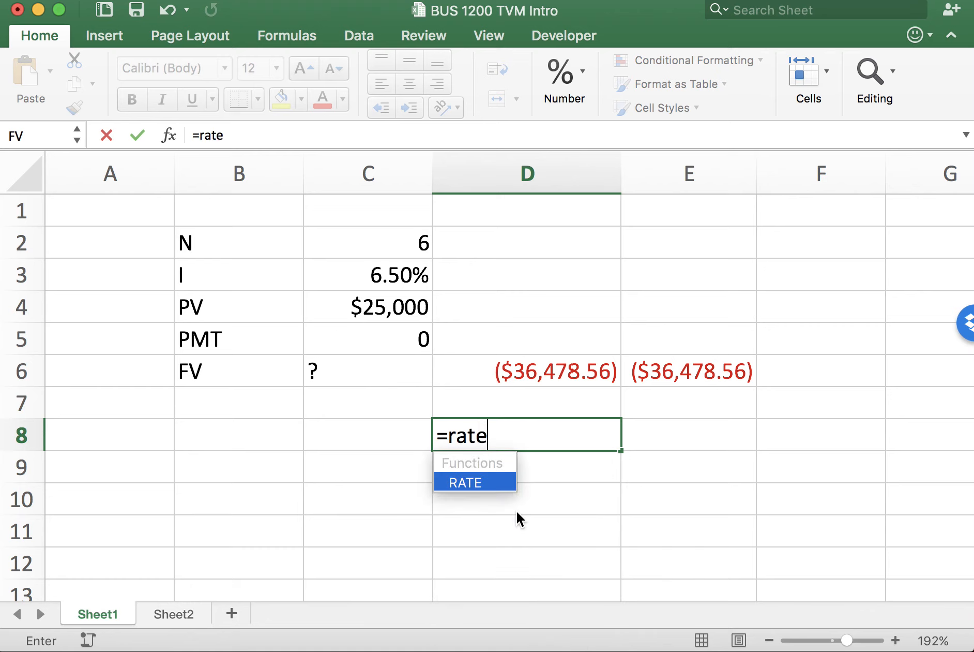
{"action": "type", "text": "("}
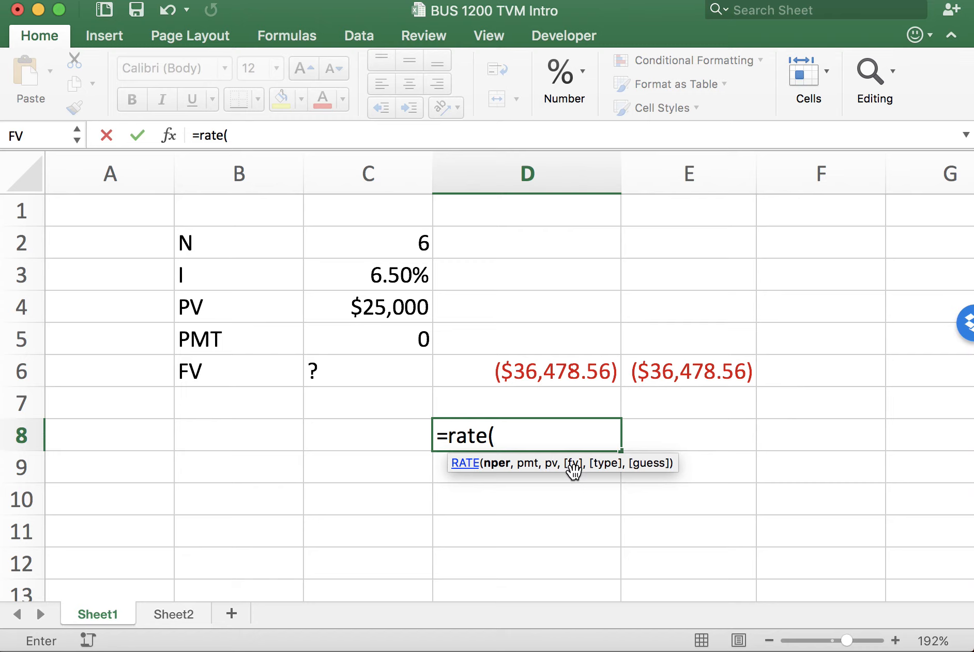
{"action": "key", "text": "BackSpace"}
{"action": "key", "text": "BackSpace"}
{"action": "key", "text": "BackSpace"}
{"action": "key", "text": "BackSpace"}
{"action": "key", "text": "BackSpace"}
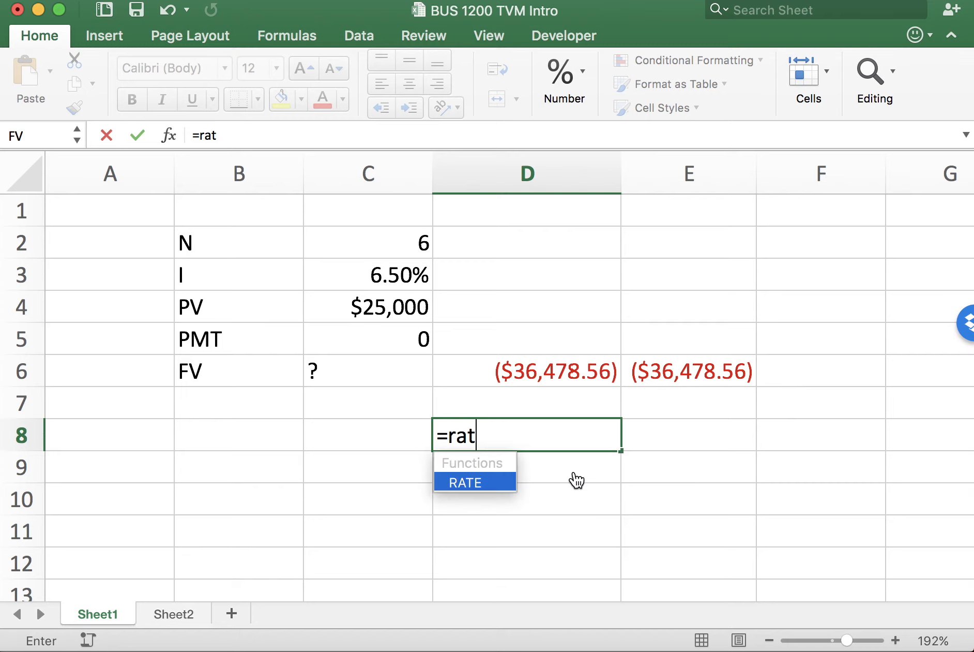
Enter the NPER function name in D8 to read its argument order, and clear the whole entry including the equals sign
{"action": "type", "text": "nper("}
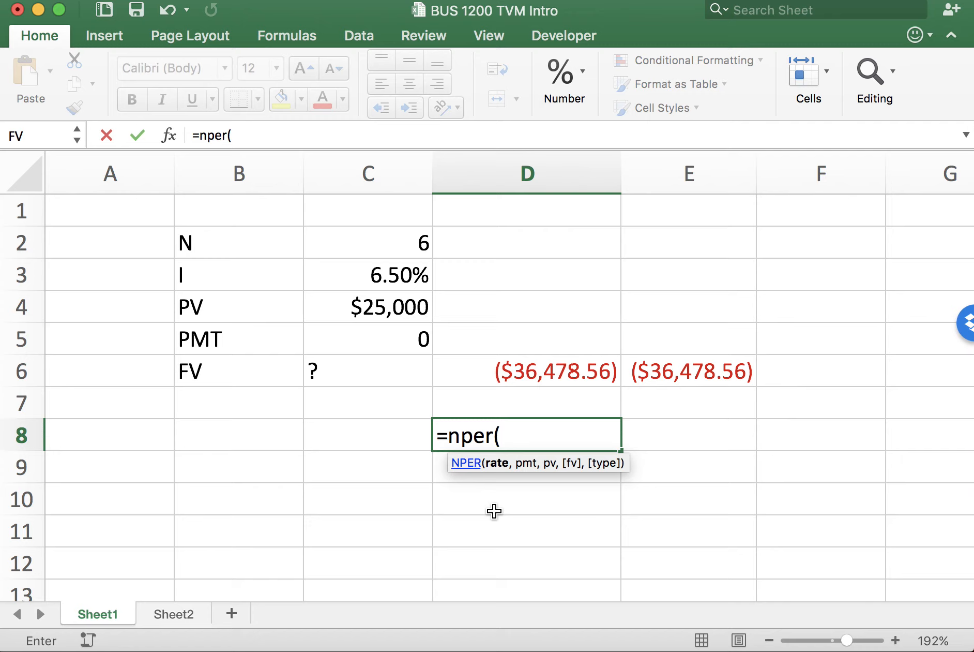
{"action": "key", "text": "BackSpace"}
{"action": "key", "text": "BackSpace"}
{"action": "key", "text": "BackSpace"}
{"action": "key", "text": "BackSpace"}
{"action": "key", "text": "BackSpace"}
{"action": "key", "text": "BackSpace"}
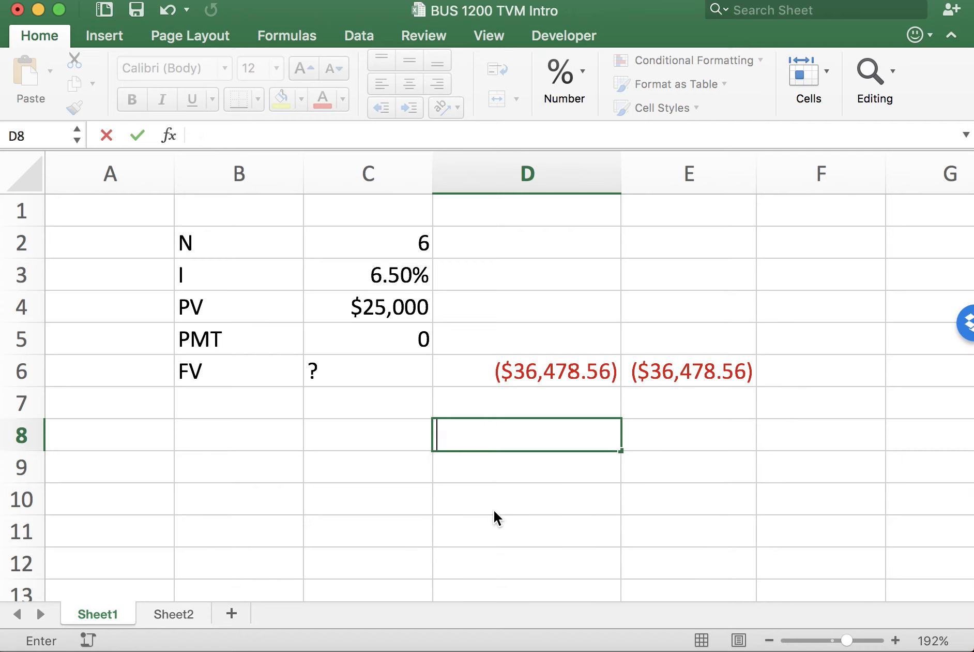
Label cell D2 as nper and cell D3 as rate, beside the N and I values
{"action": "left_click", "coordinate": [494, 510]}
{"action": "left_click", "coordinate": [463, 406]}
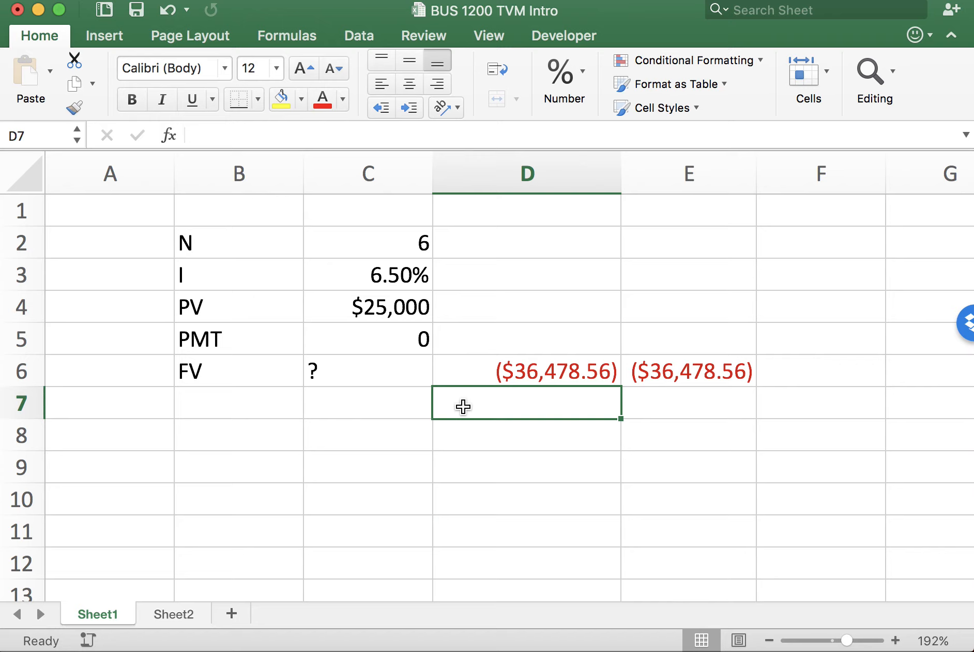
{"action": "left_click", "coordinate": [538, 248]}
{"action": "type", "text": "nper"}
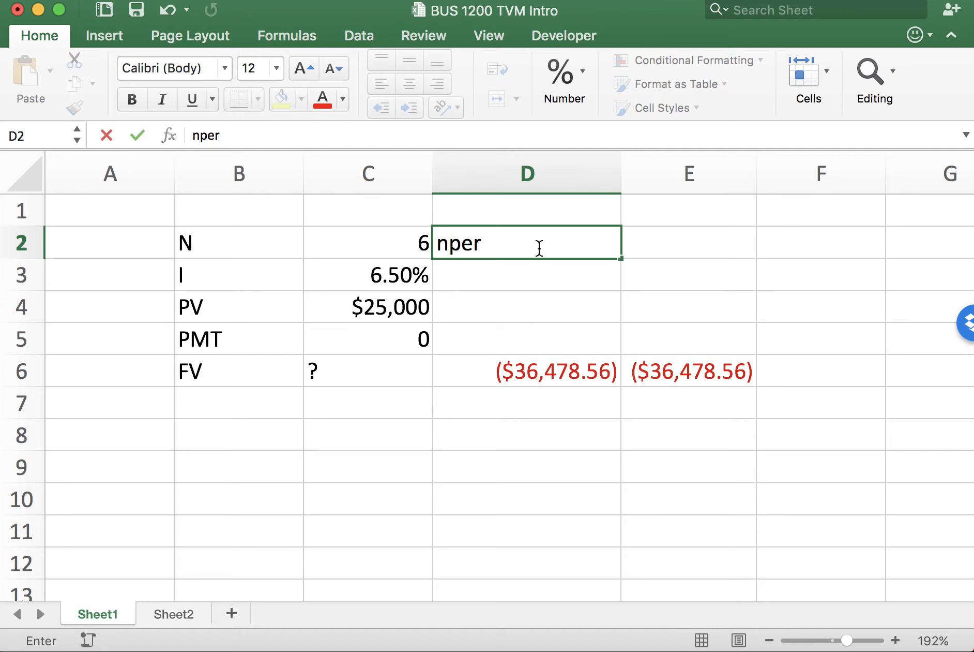
{"action": "key", "text": "Return"}
{"action": "type", "text": "rate"}
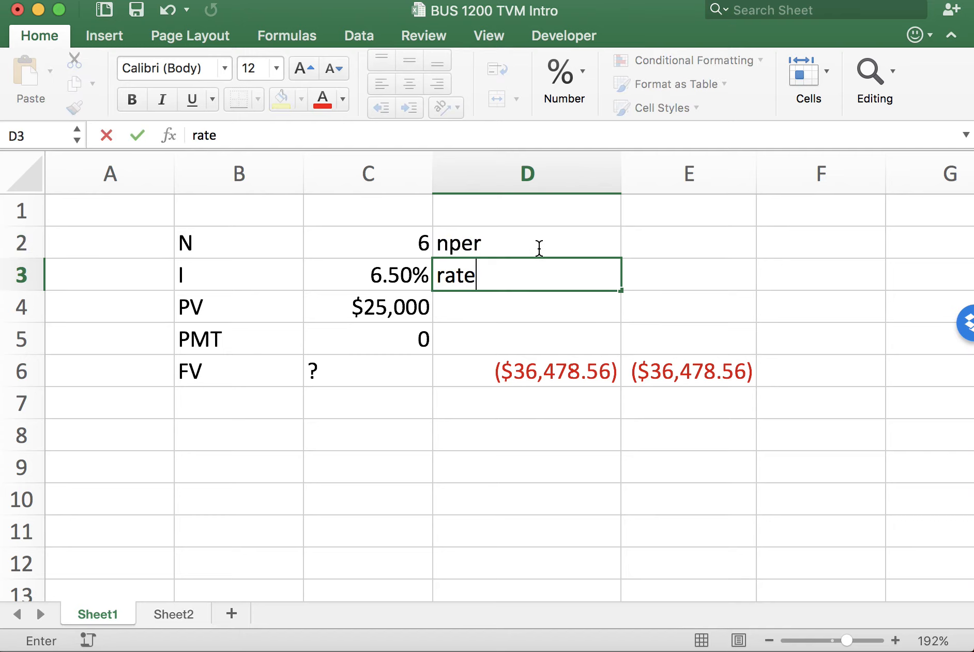
{"action": "key", "text": "Return"}
Label cell D4 as pv and cell D5 as pmt, beside the PV and PMT values
{"action": "type", "text": "pf"}
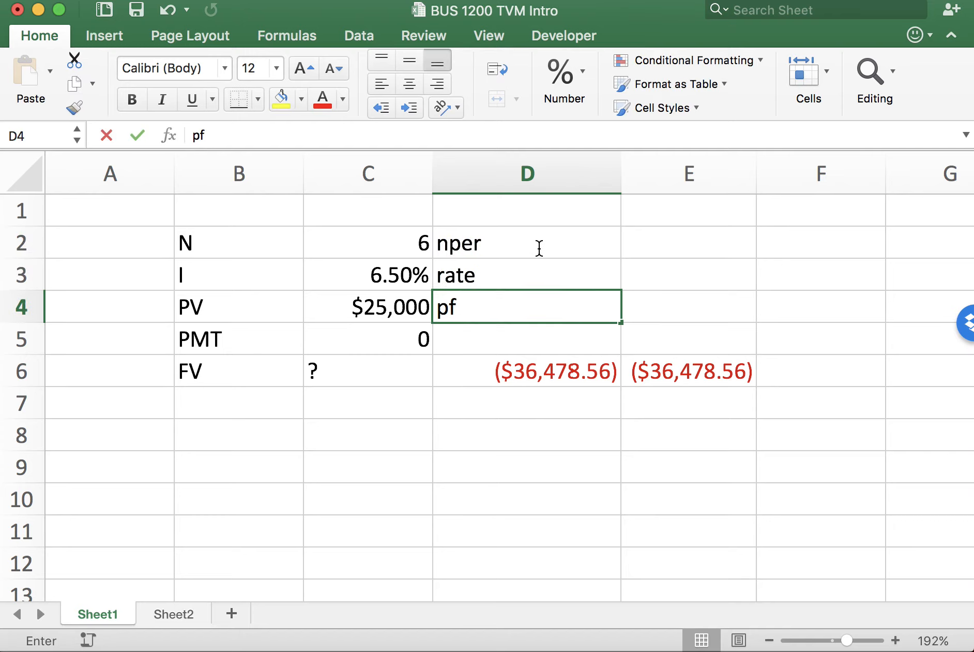
{"action": "key", "text": "BackSpace"}
{"action": "type", "text": "v"}
{"action": "key", "text": "Return"}
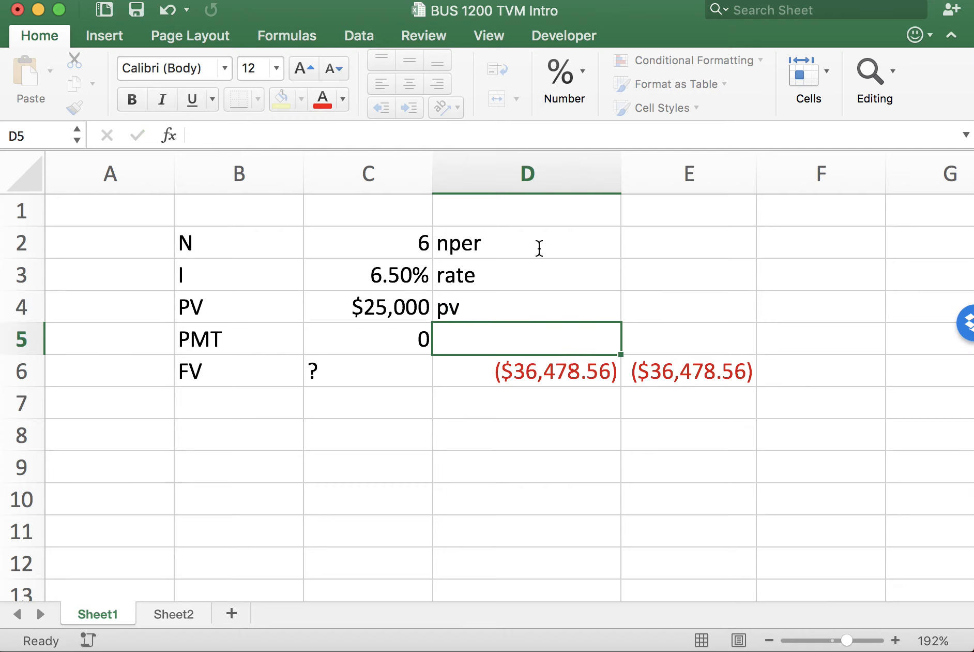
{"action": "type", "text": "pmt"}
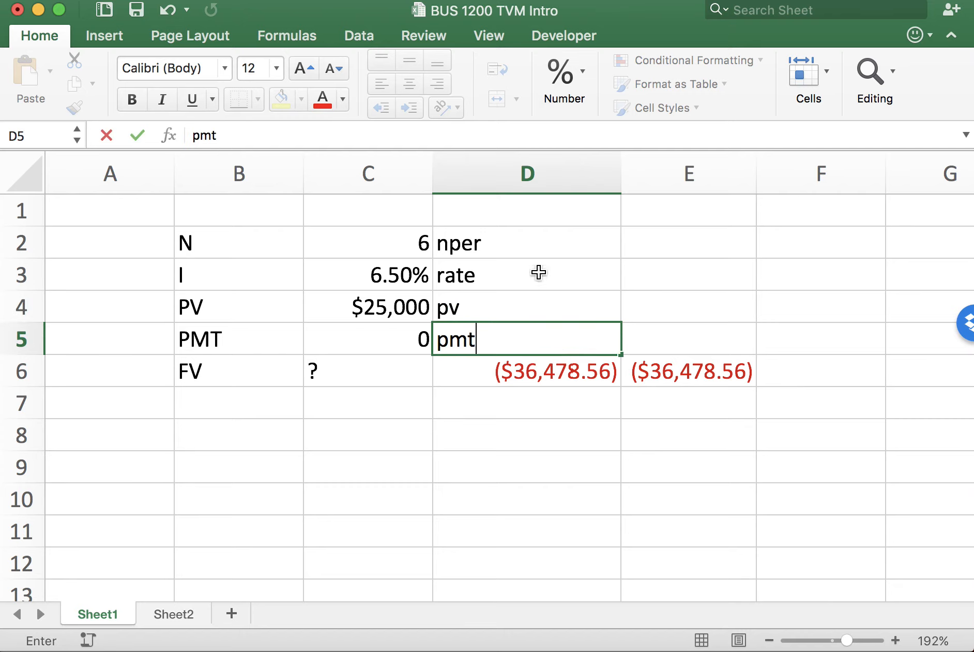
{"action": "left_click", "coordinate": [508, 427]}
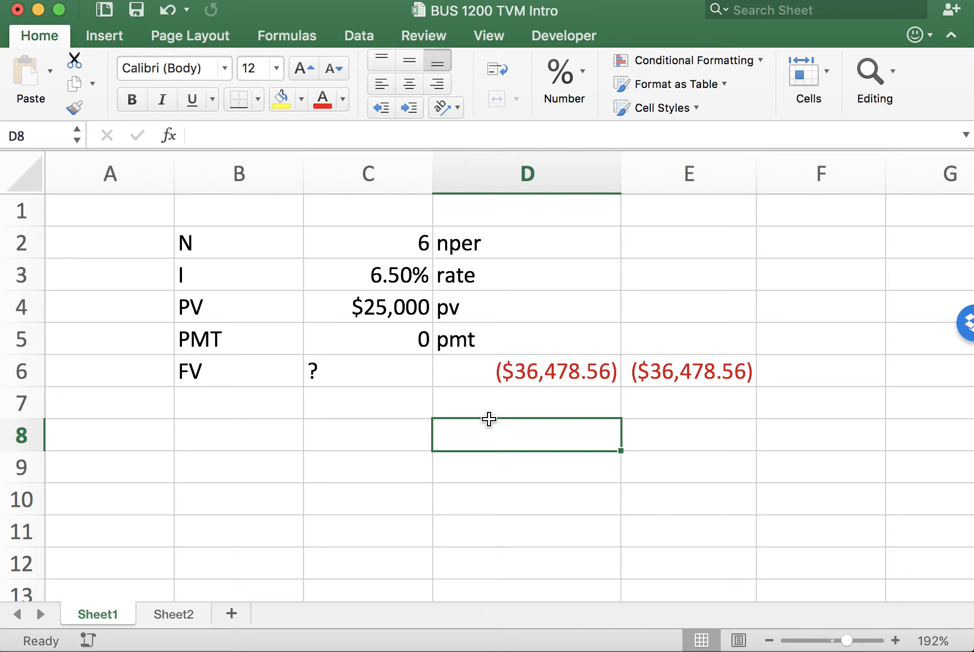
Clear the hard-coded FV formula from cell E6
{"action": "left_click", "coordinate": [688, 372]}
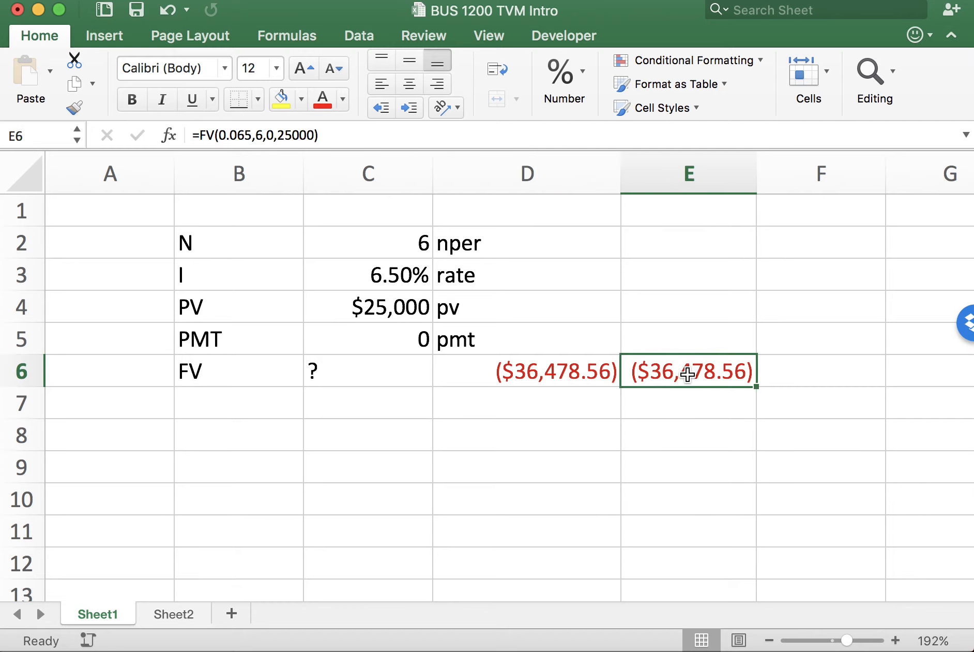
{"action": "key", "text": "Delete"}
{"action": "left_click", "coordinate": [652, 467]}
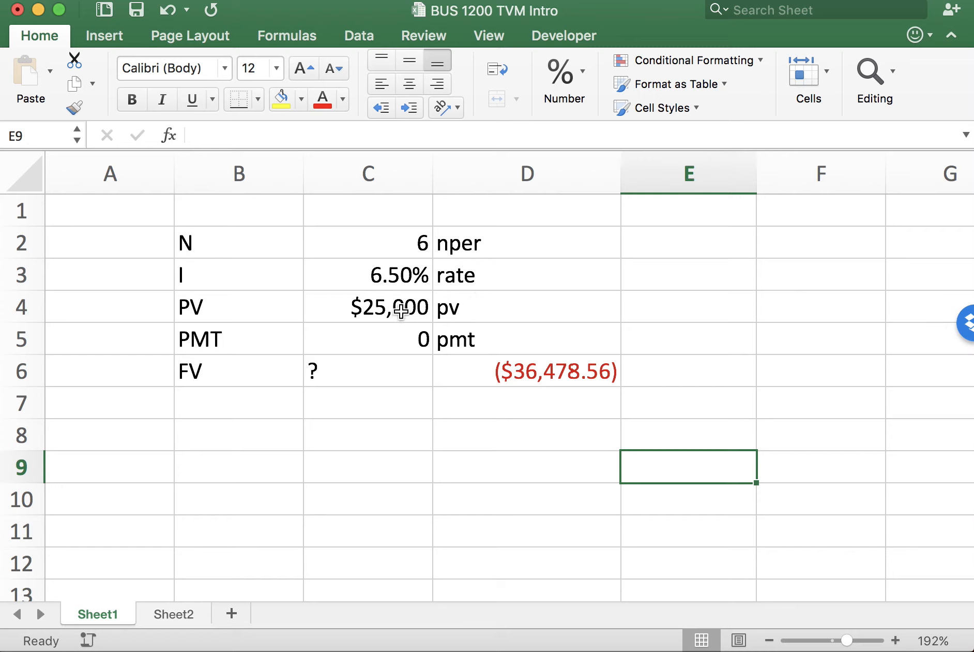
Enter 6 periods in cell E2 and a rate of .065 in cell E3 for a second problem
{"action": "left_click", "coordinate": [692, 234]}
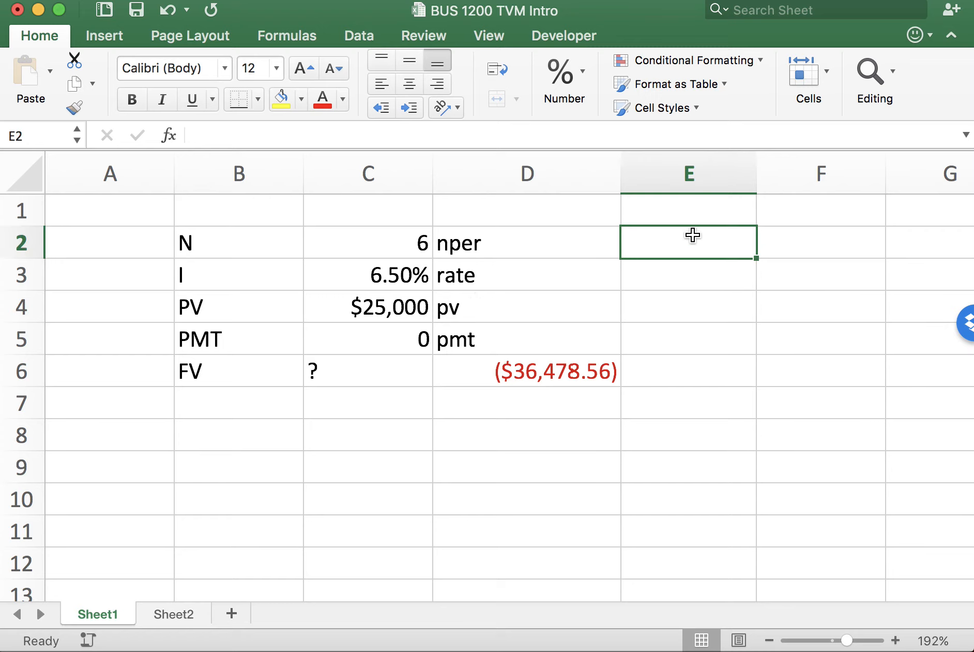
{"action": "type", "text": "6"}
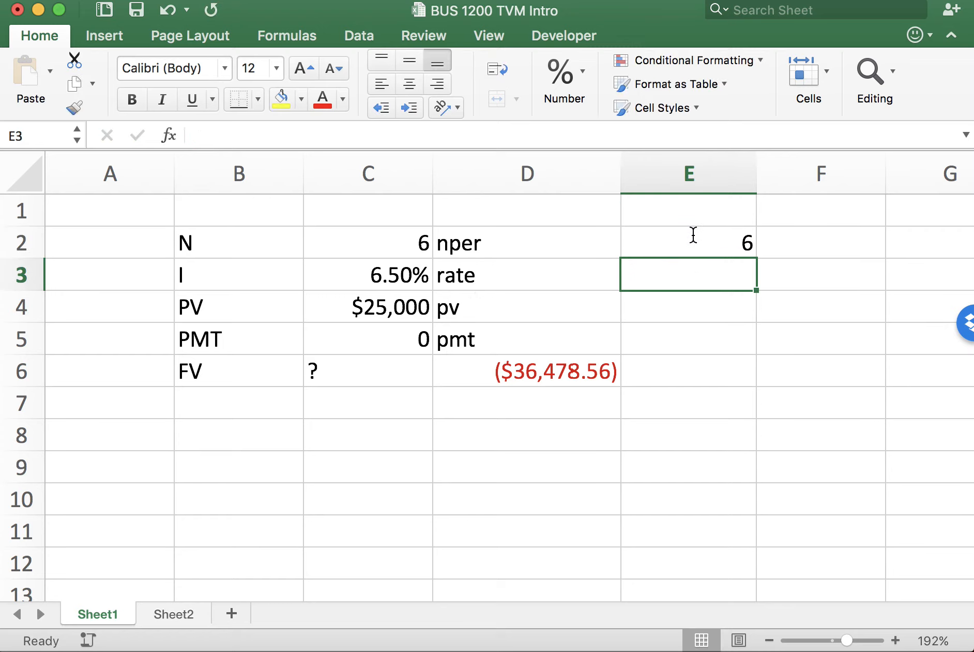
{"action": "type", "text": ".065"}
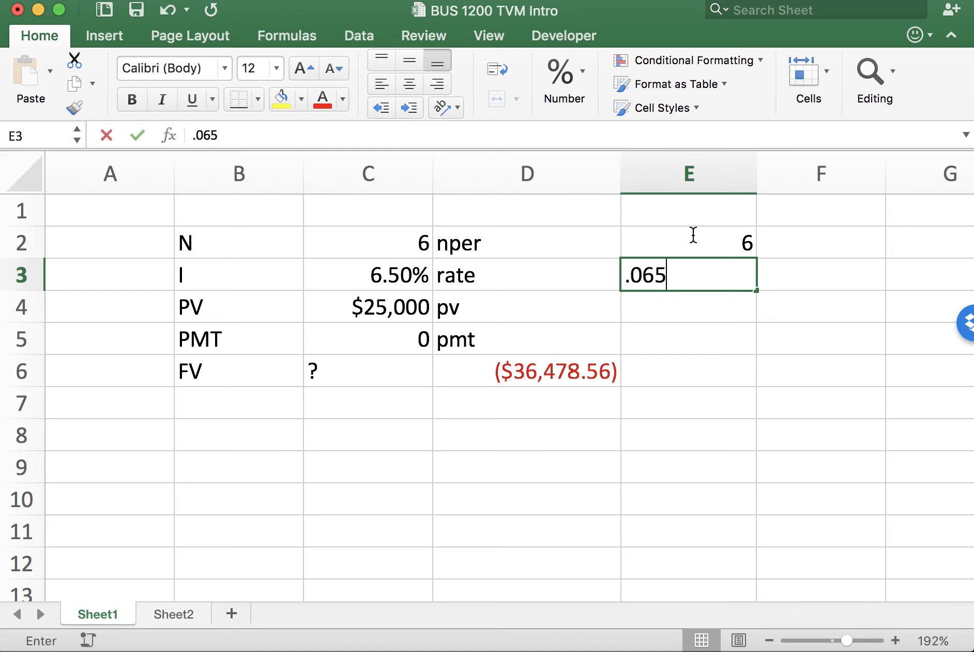
{"action": "left_click", "coordinate": [682, 384]}
Enter 25000 in cell E6 as the second problem's future value
{"action": "left_click", "coordinate": [700, 305]}
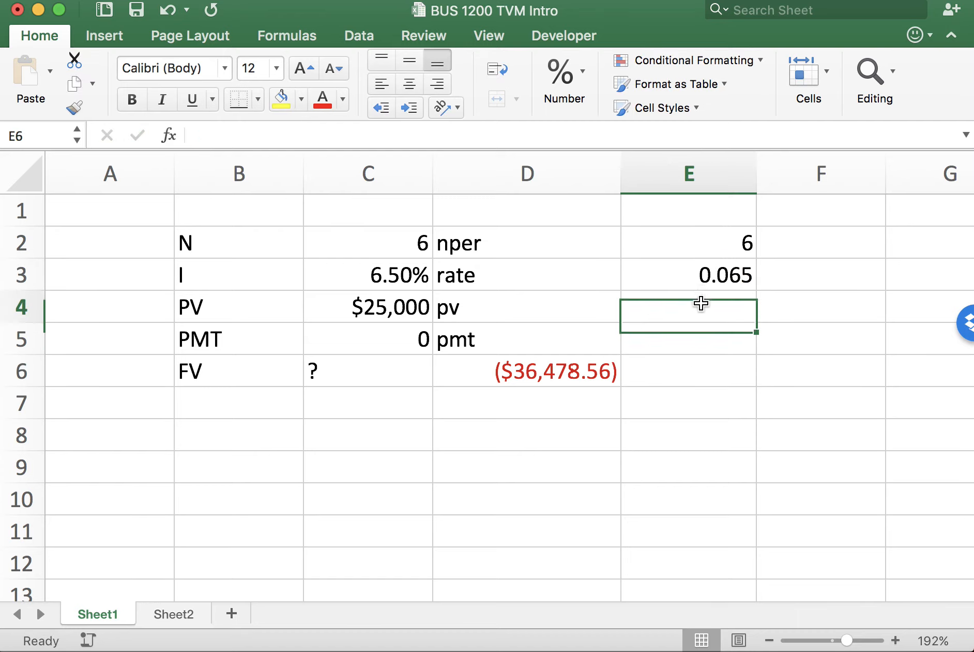
{"action": "left_click", "coordinate": [728, 372]}
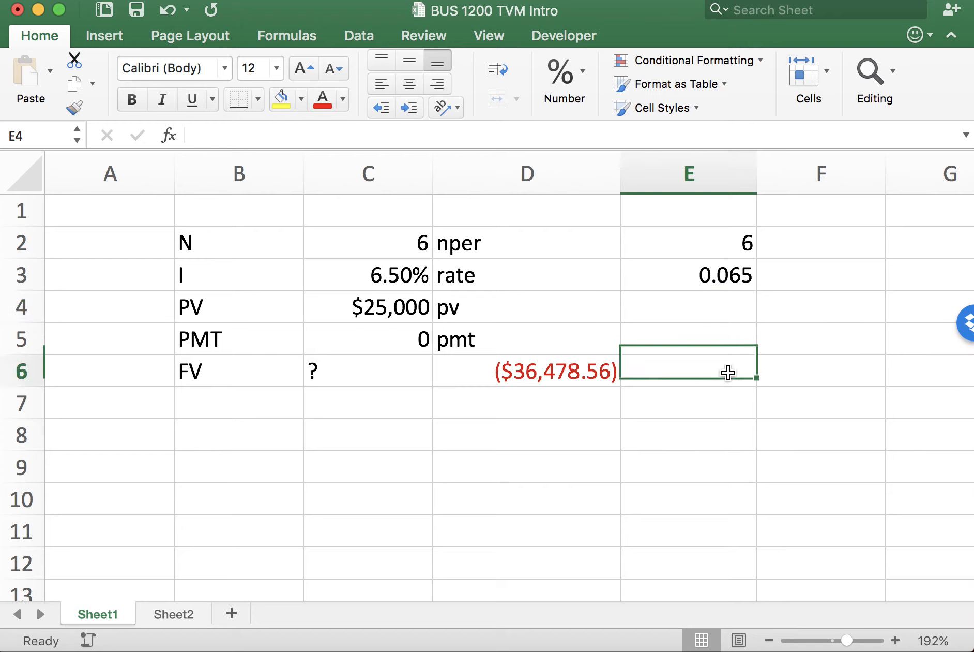
{"action": "type", "text": "25,000"}
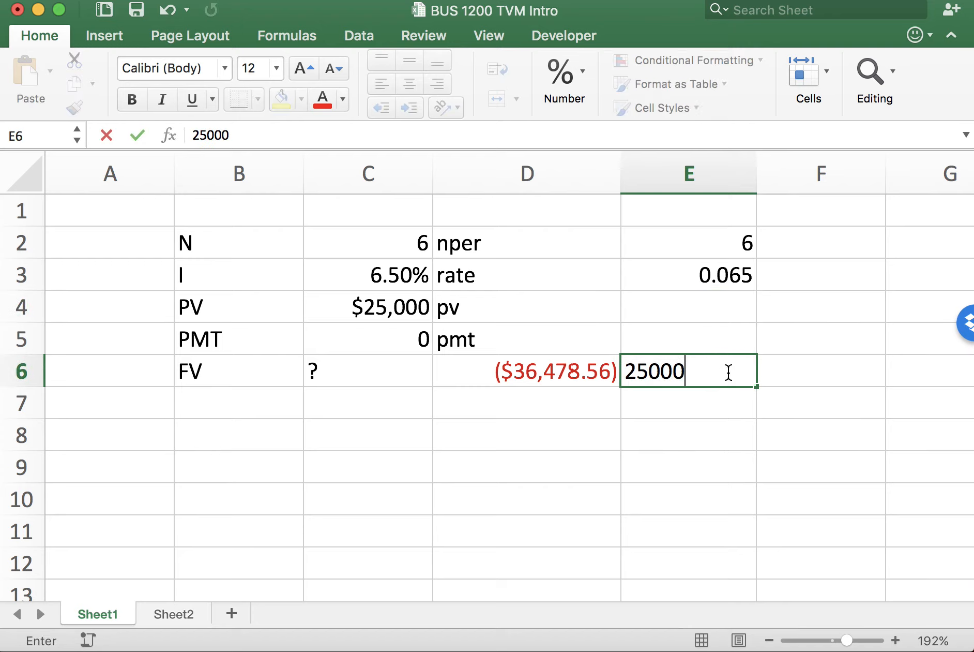
{"action": "left_click", "coordinate": [743, 426]}
Mark the unknown present value with ? in cell E4 and enter a payment of 0 in cell E5
{"action": "left_click", "coordinate": [723, 305]}
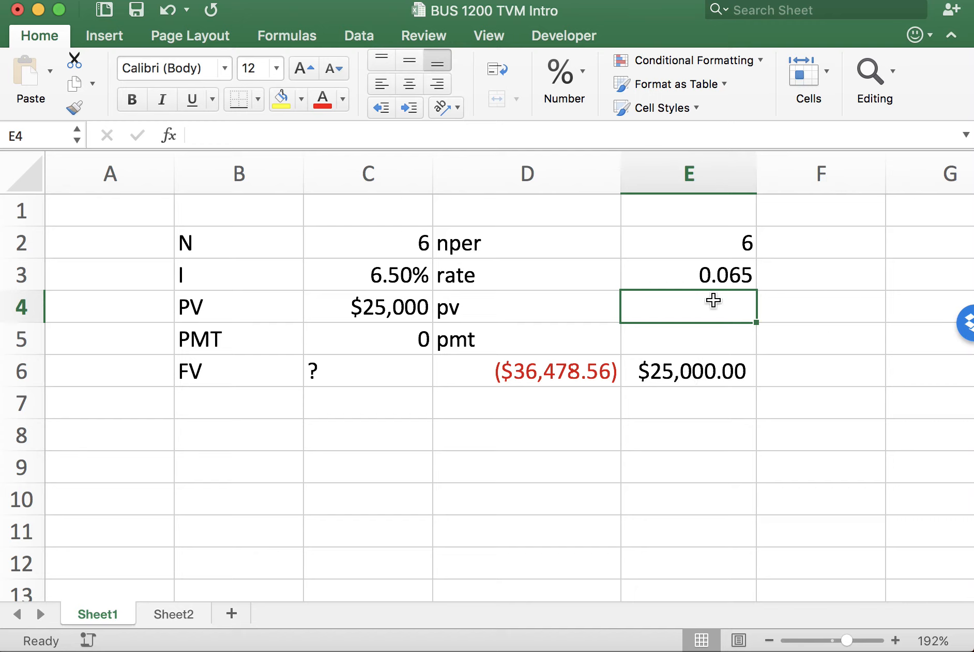
{"action": "type", "text": "?"}
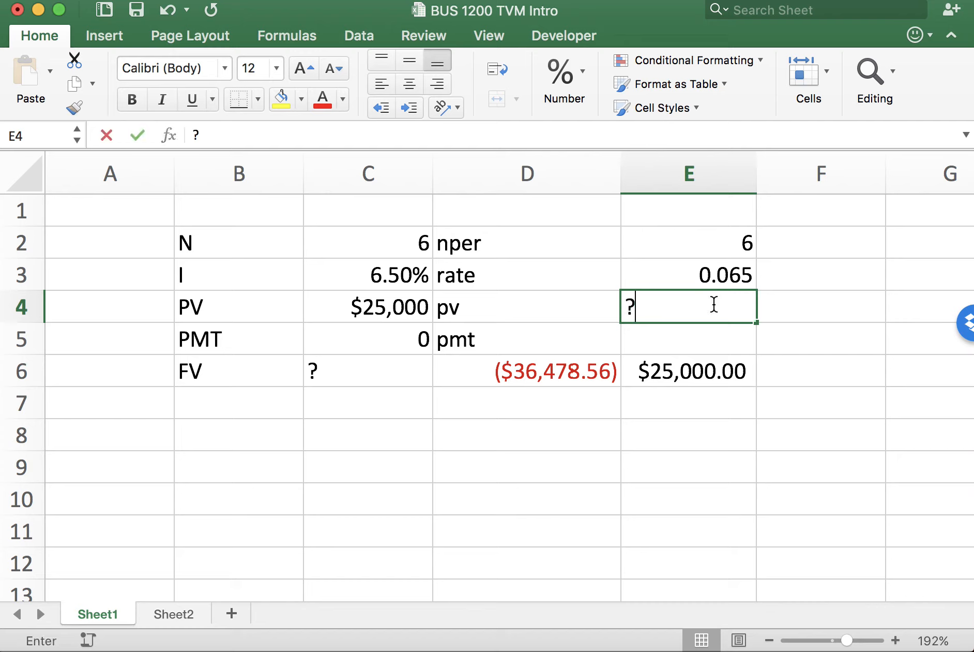
{"action": "left_click", "coordinate": [711, 454]}
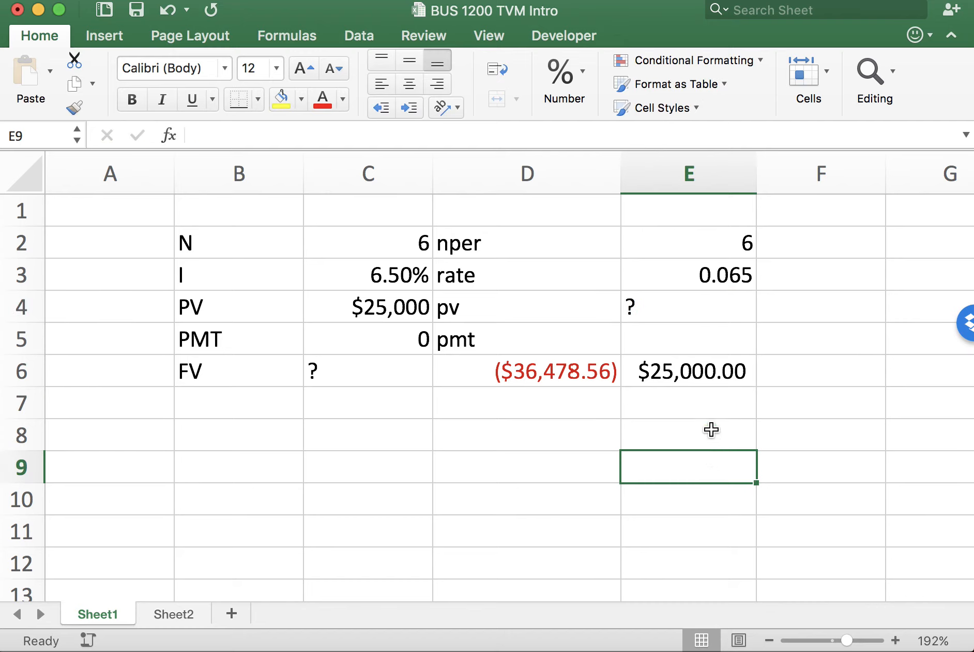
{"action": "left_click", "coordinate": [722, 338]}
{"action": "type", "text": "0"}
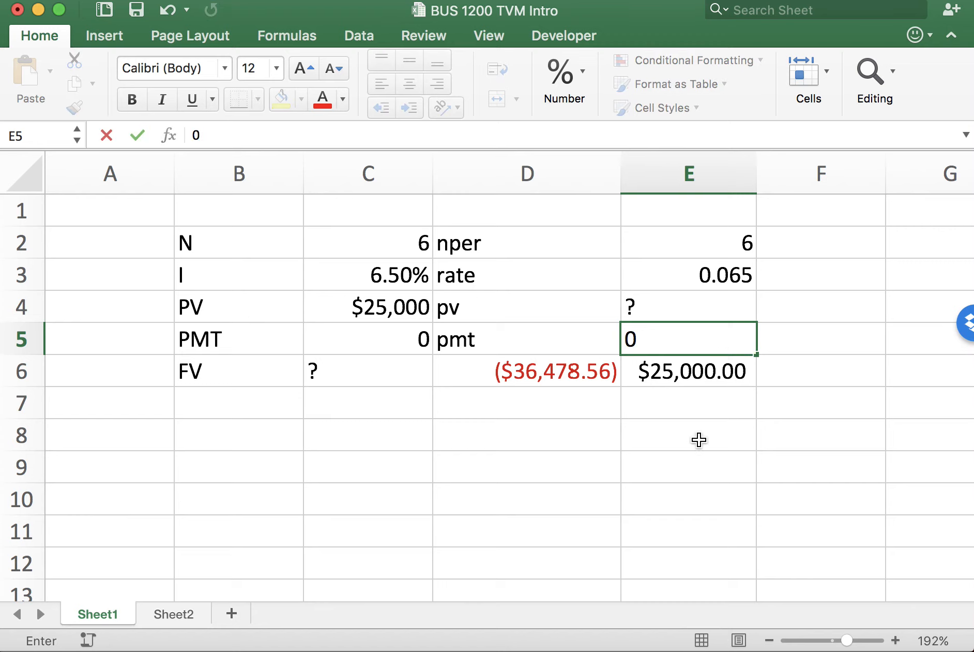
{"action": "left_click", "coordinate": [716, 463]}
Calculate the present value in cell F4 with =pv(E3,E2,E5,E6), referencing the second problem's inputs
{"action": "left_click", "coordinate": [805, 306]}
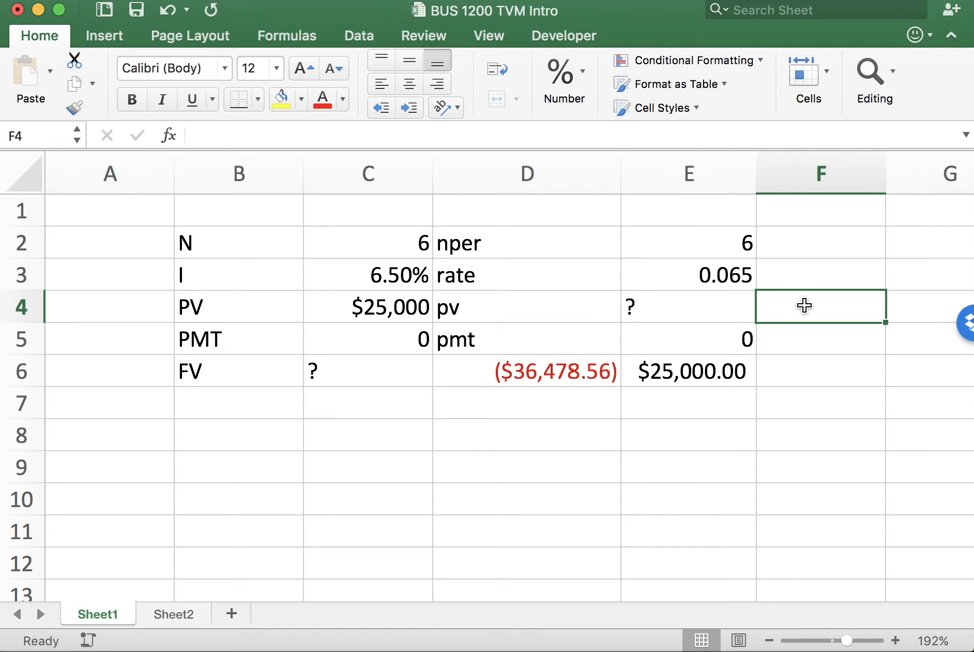
{"action": "type", "text": "=pv"}
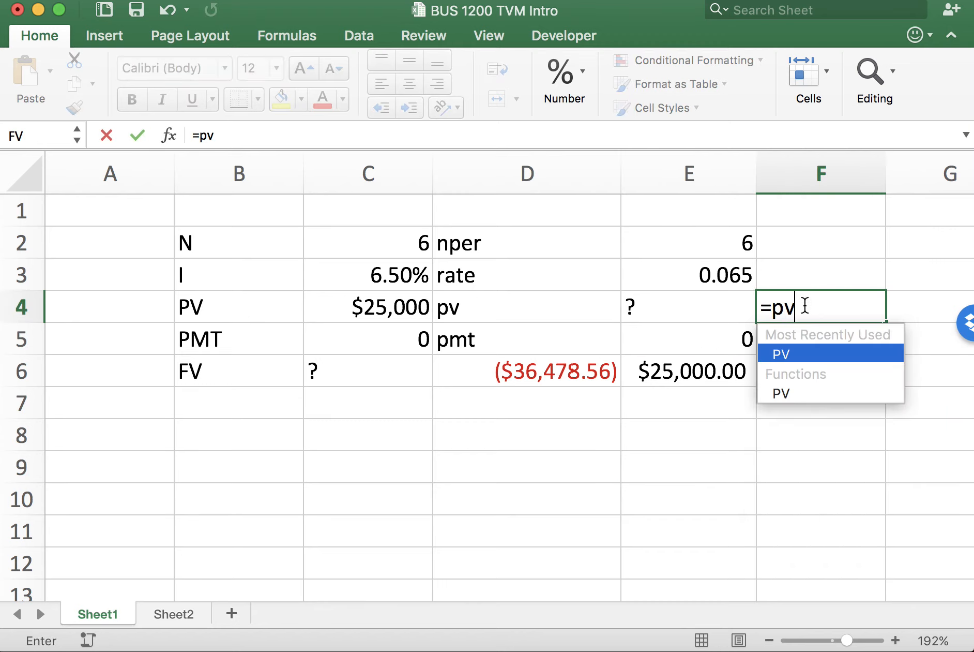
{"action": "type", "text": "("}
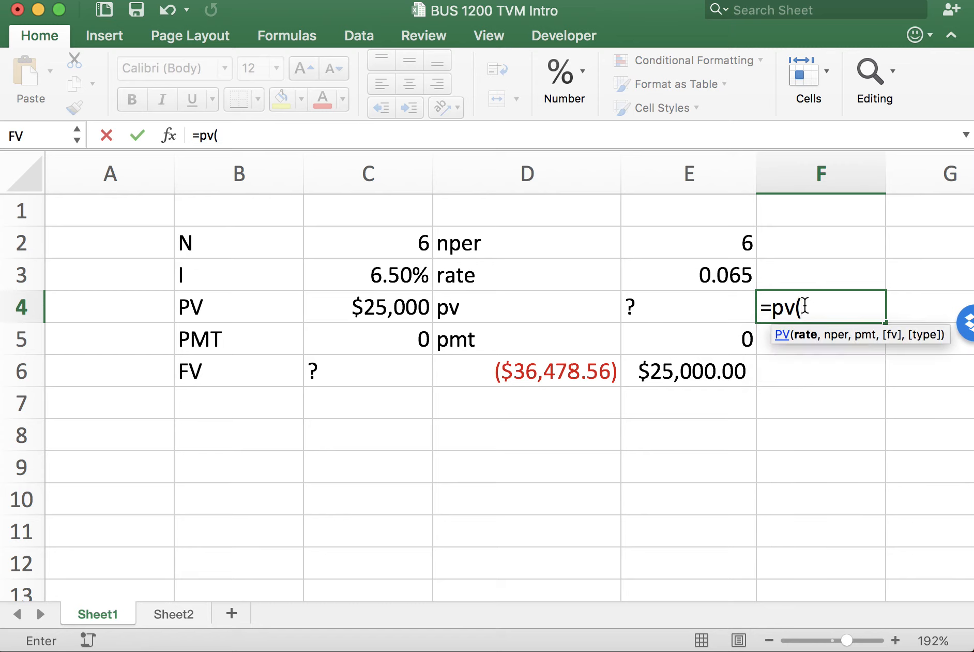
{"action": "left_click", "coordinate": [744, 273]}
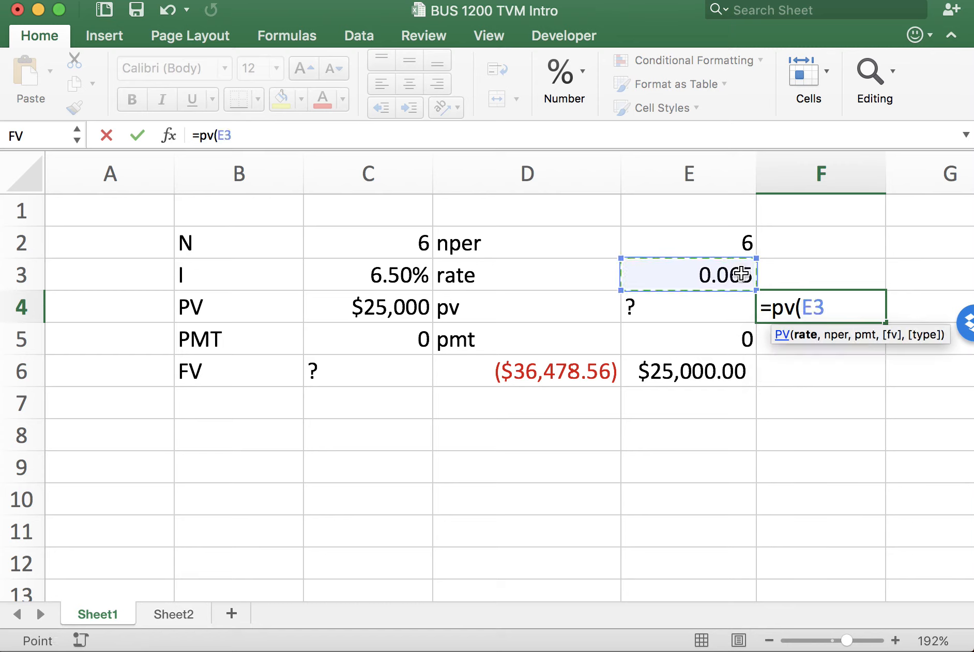
{"action": "type", "text": ","}
{"action": "left_click", "coordinate": [688, 240]}
{"action": "type", "text": ","}
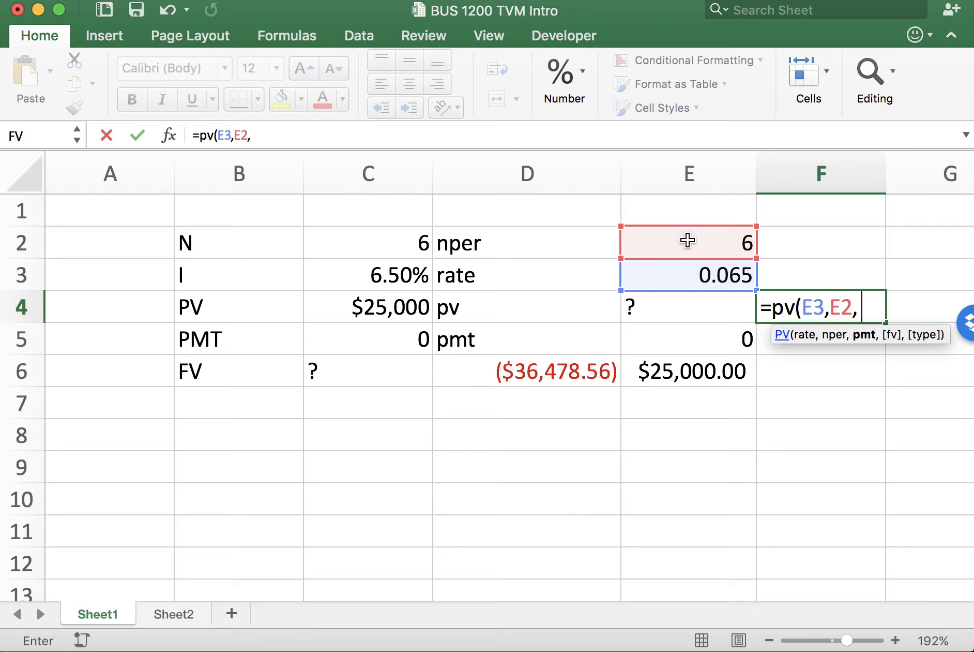
{"action": "left_click", "coordinate": [701, 341]}
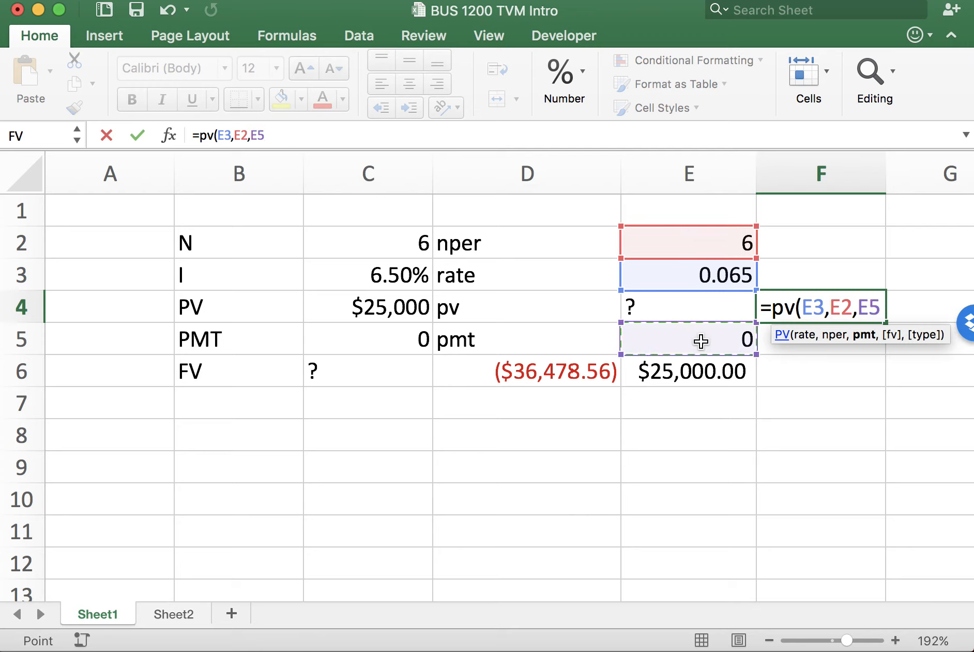
{"action": "type", "text": ","}
{"action": "left_click", "coordinate": [702, 369]}
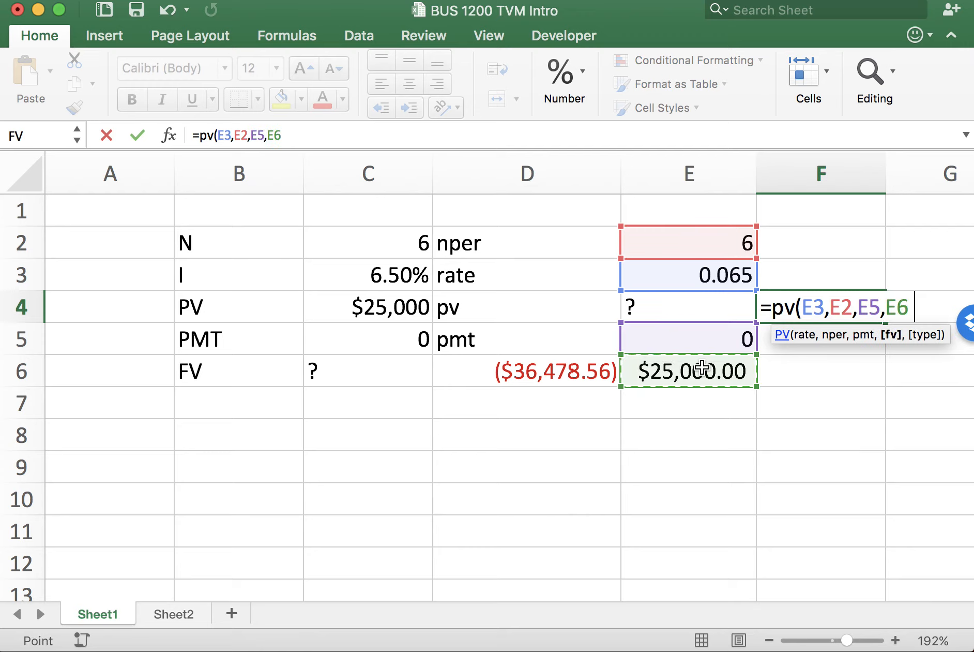
{"action": "type", "text": ")"}
{"action": "key", "text": "Return"}
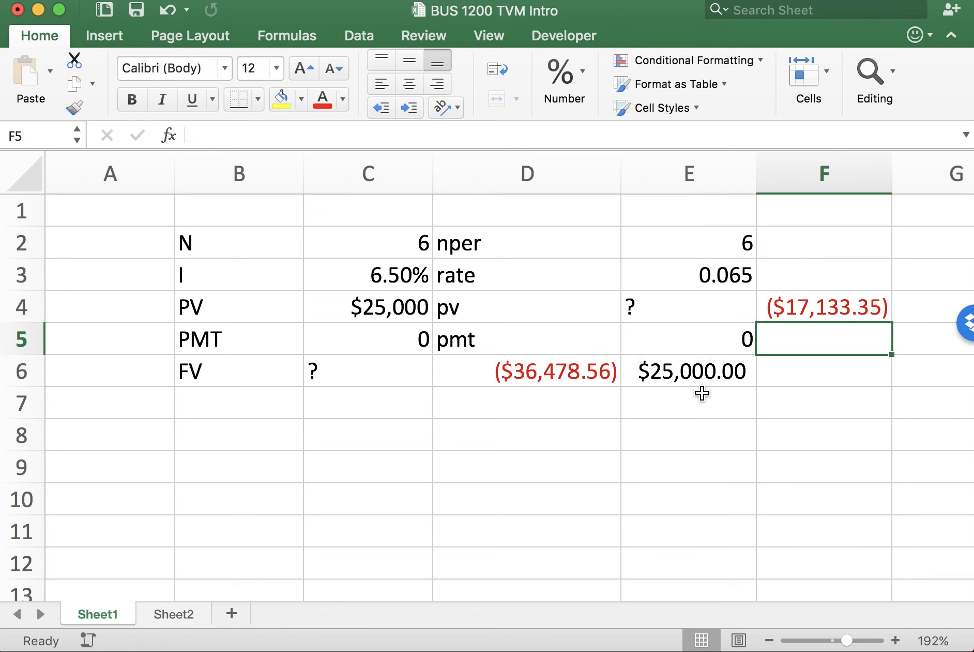
Compare the FV formula in D6 and the PV formula in F4 with the input amounts in C4 and E6
{"action": "left_click", "coordinate": [737, 504]}
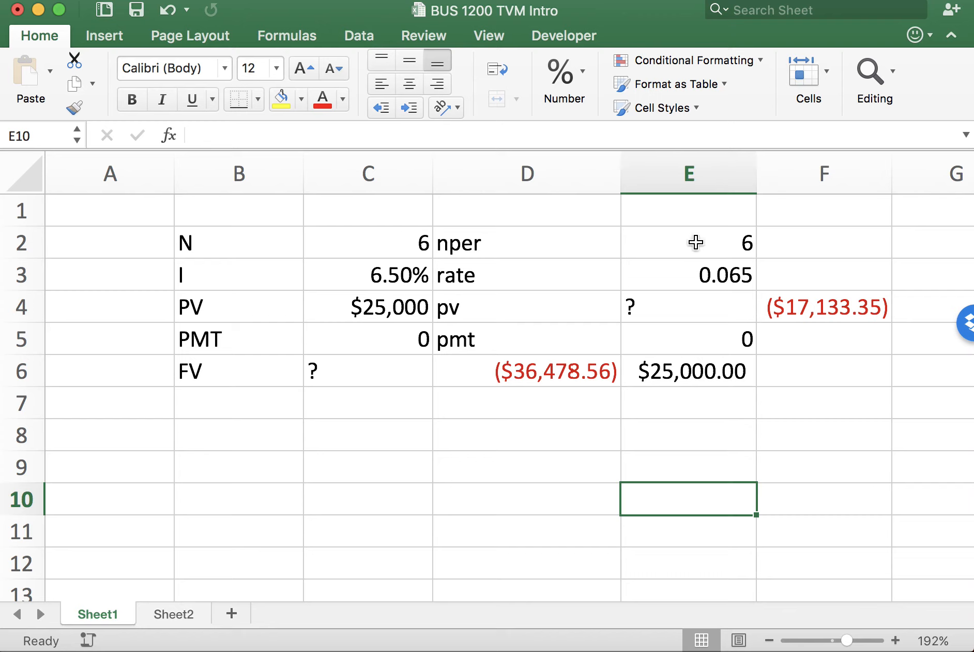
{"action": "left_click", "coordinate": [698, 431]}
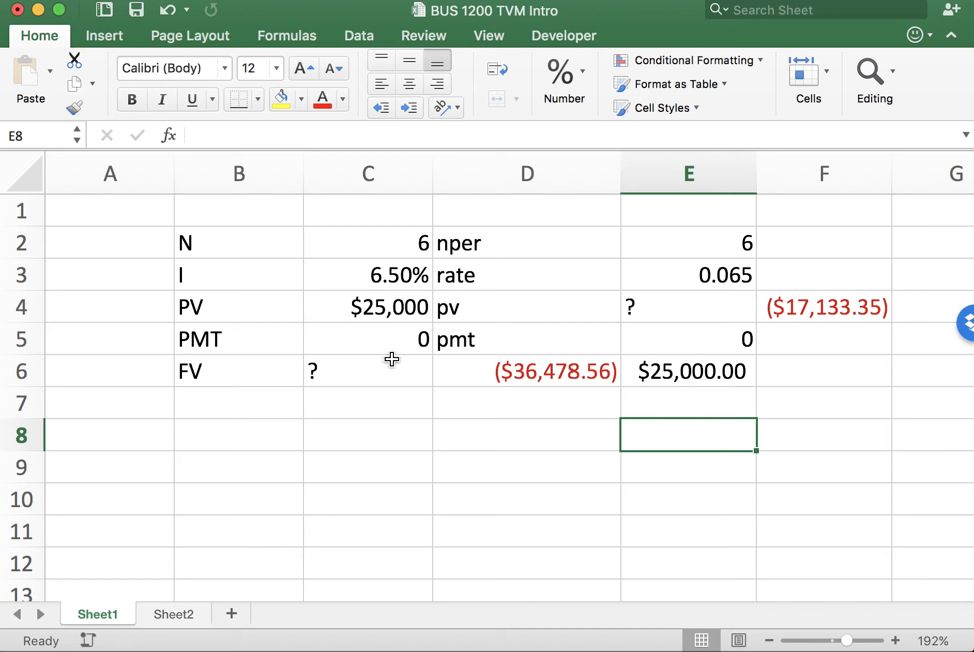
{"action": "left_click", "coordinate": [820, 306]}
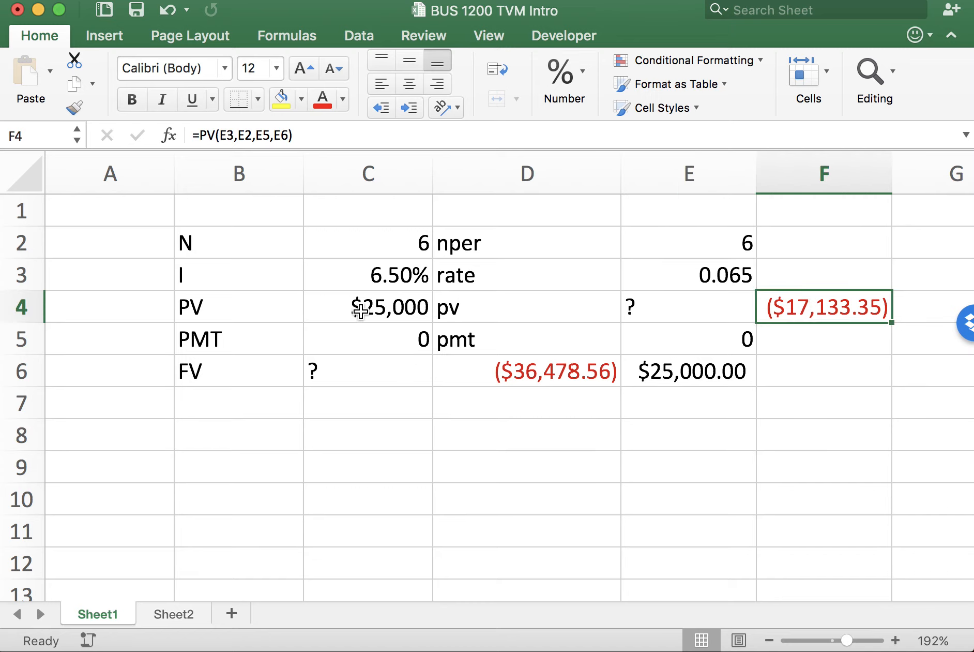
{"action": "left_click", "coordinate": [583, 429]}
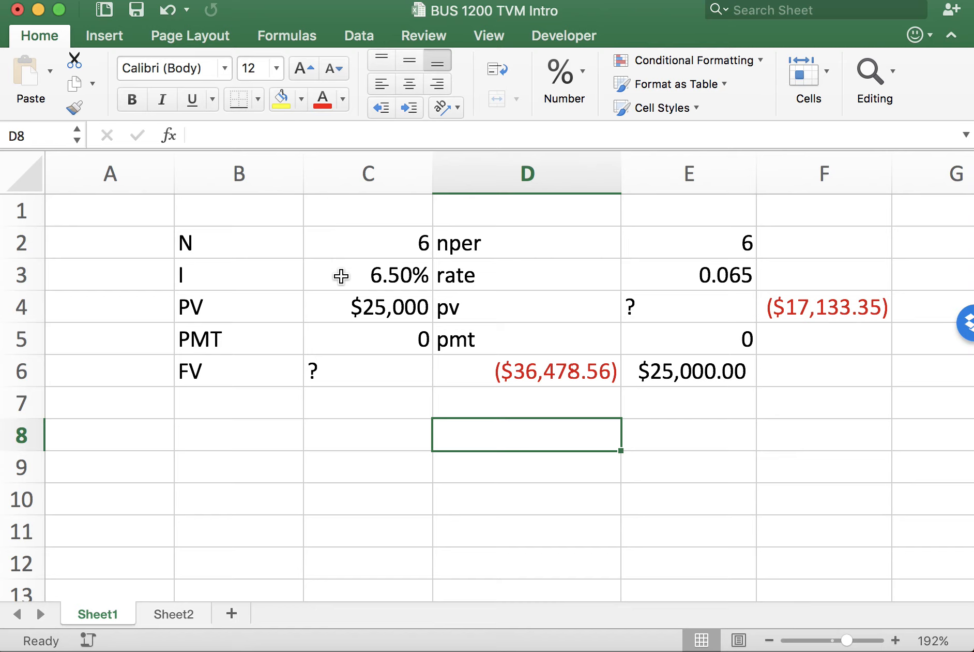
{"action": "left_click", "coordinate": [343, 305]}
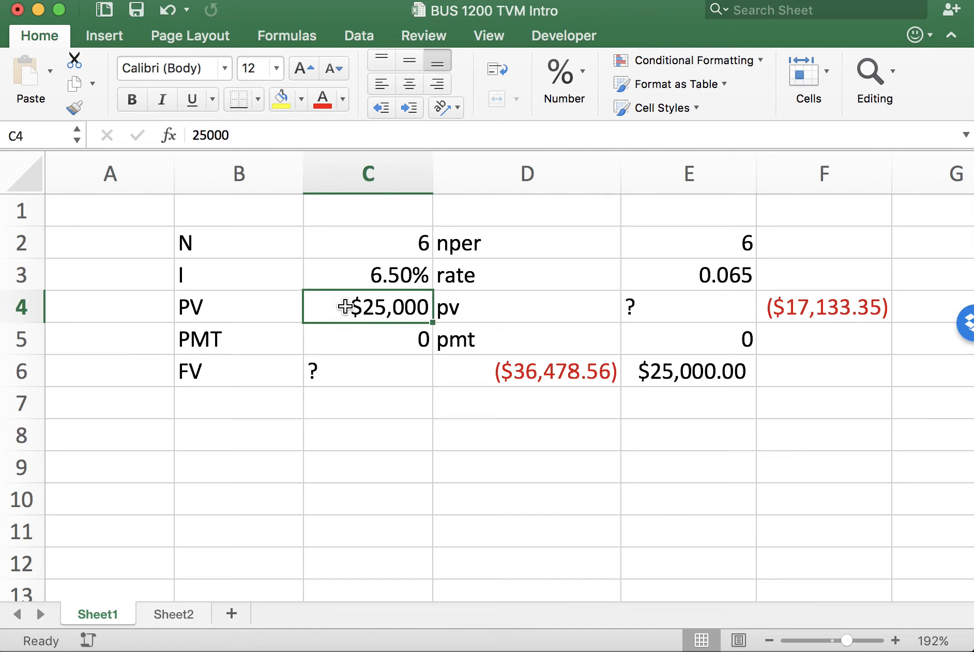
{"action": "left_click", "coordinate": [516, 372]}
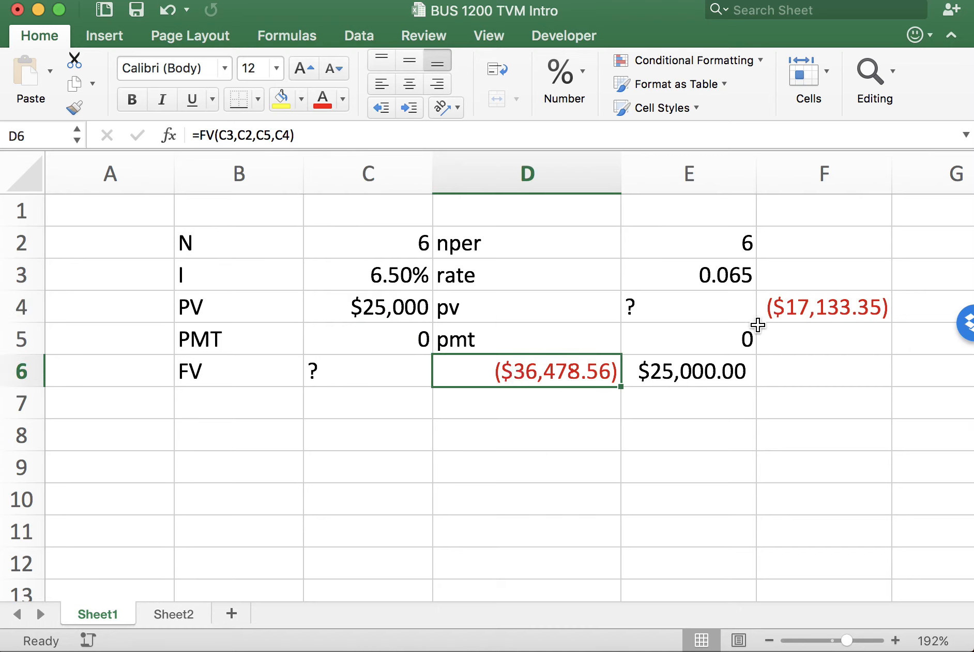
{"action": "left_click", "coordinate": [703, 365]}
{"action": "left_click", "coordinate": [837, 312]}
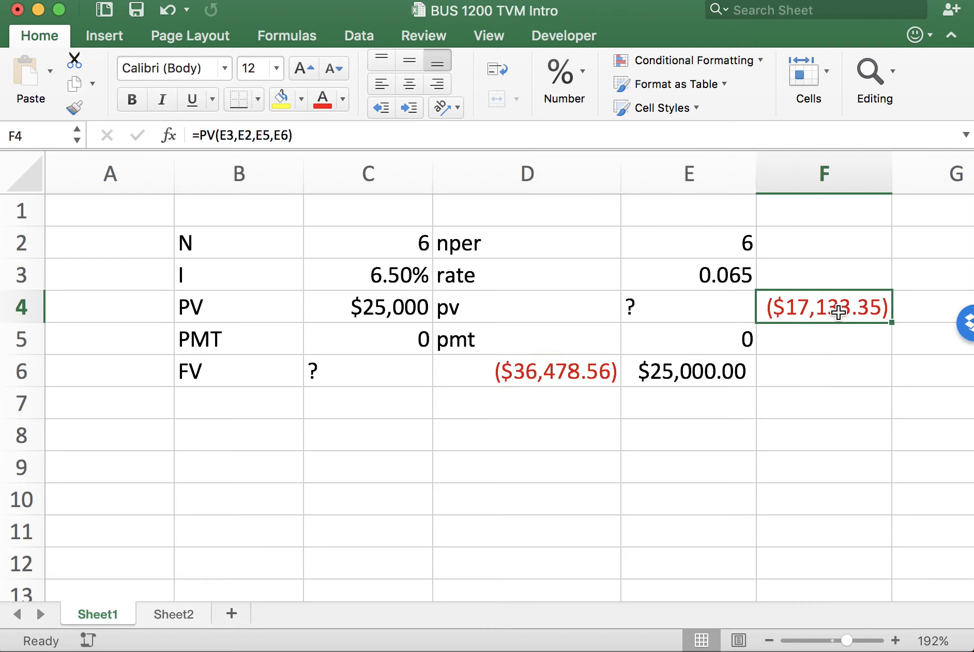
{"action": "left_click", "coordinate": [750, 412]}
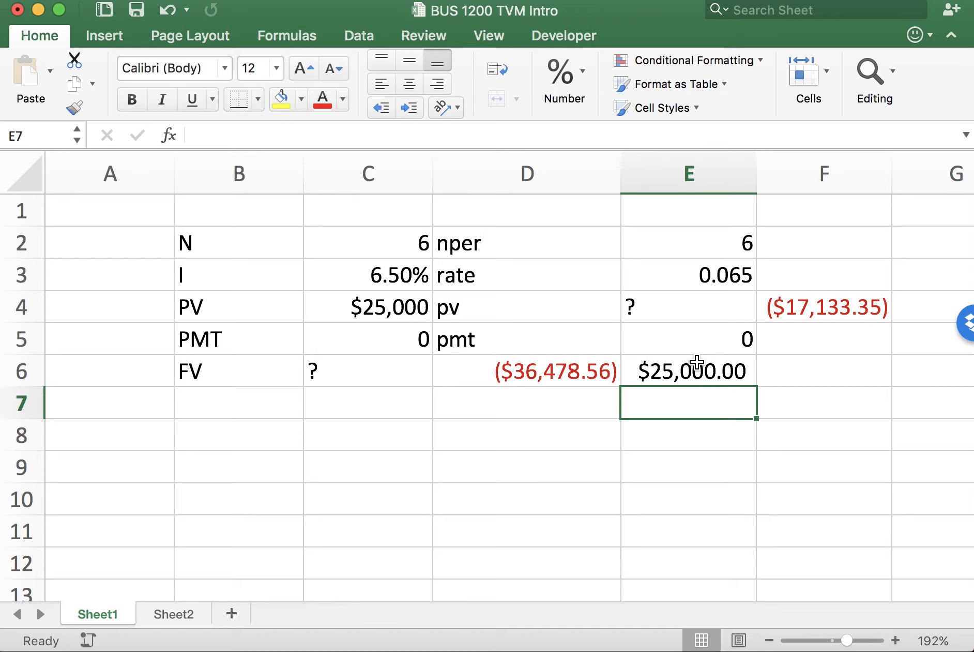
{"action": "left_click", "coordinate": [669, 425]}
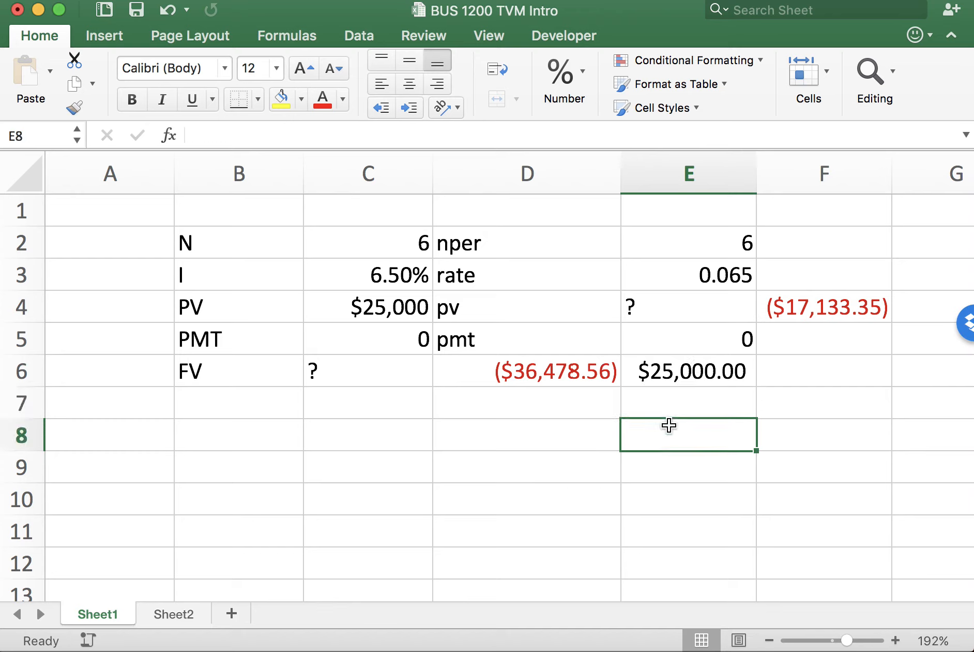